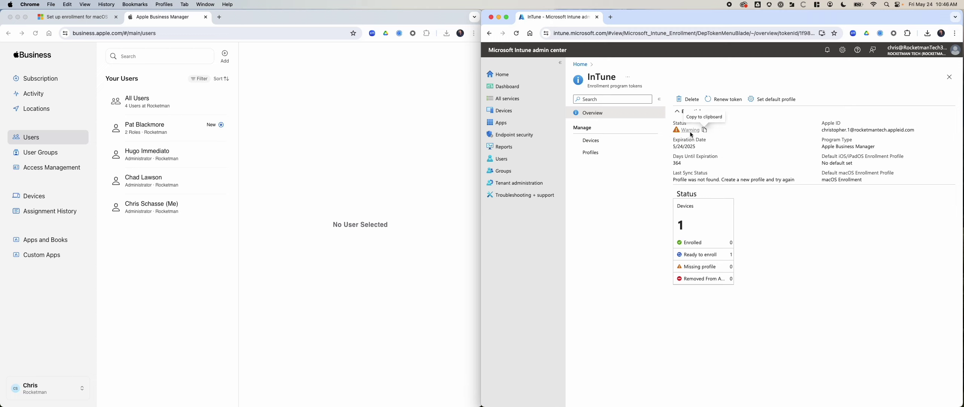
Search the web for 'Warning' in a new tab, then review the device's Last Sync Status message
left_click(611, 17)
left_click(614, 32)
type("Warning")
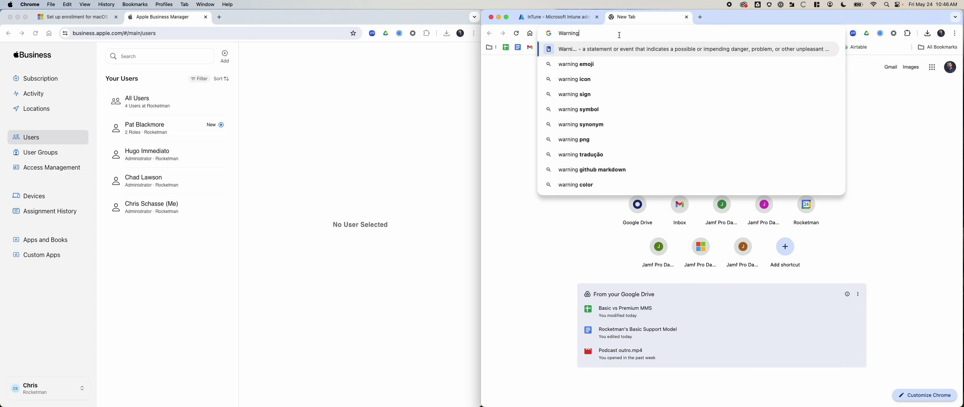
left_click(686, 17)
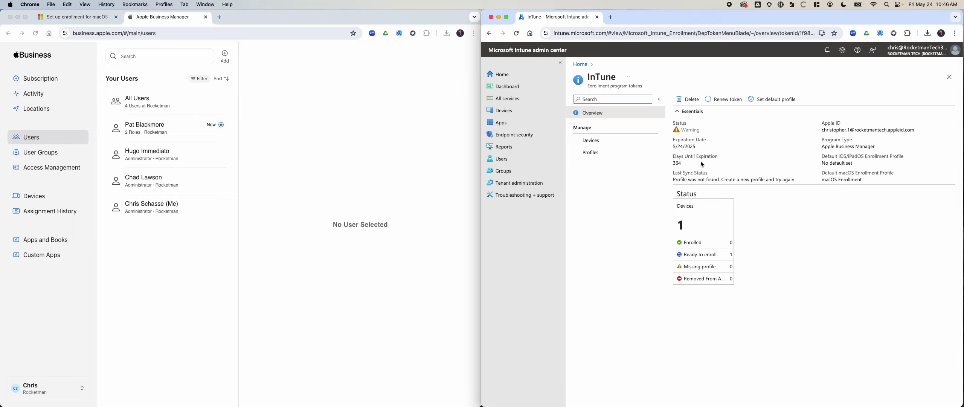
triple_click(675, 180)
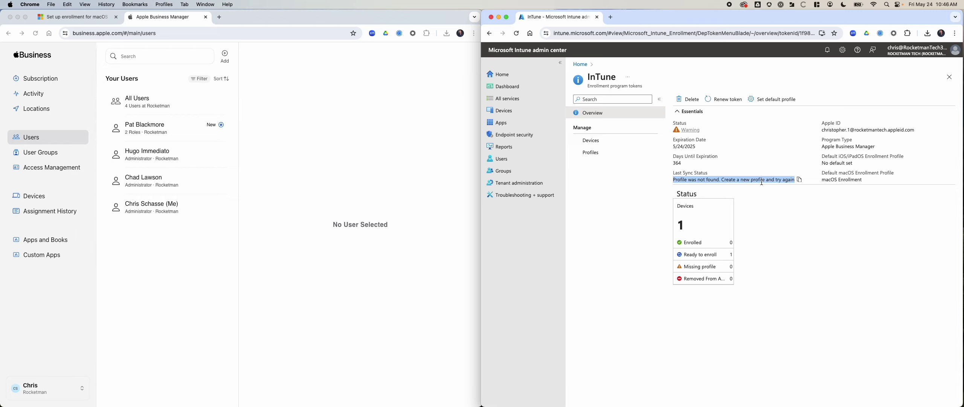
left_click(804, 203)
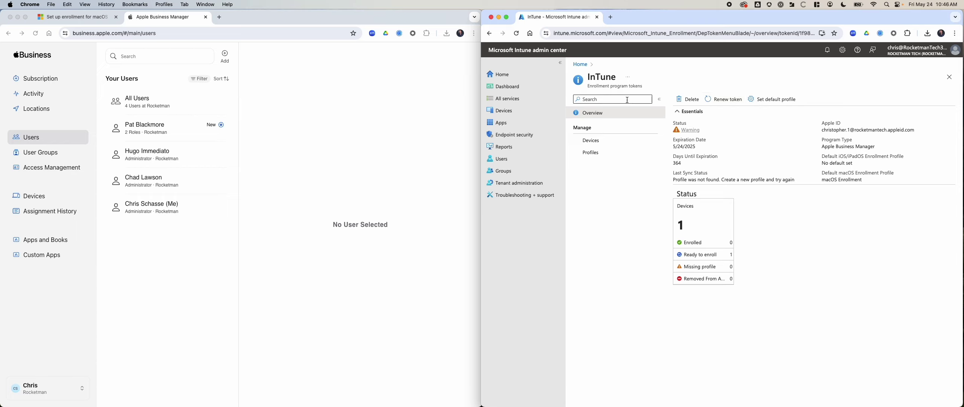
Try deleting the InTune enrollment token twice, dismissing the cannot-delete message each time
left_click(687, 100)
left_click(690, 140)
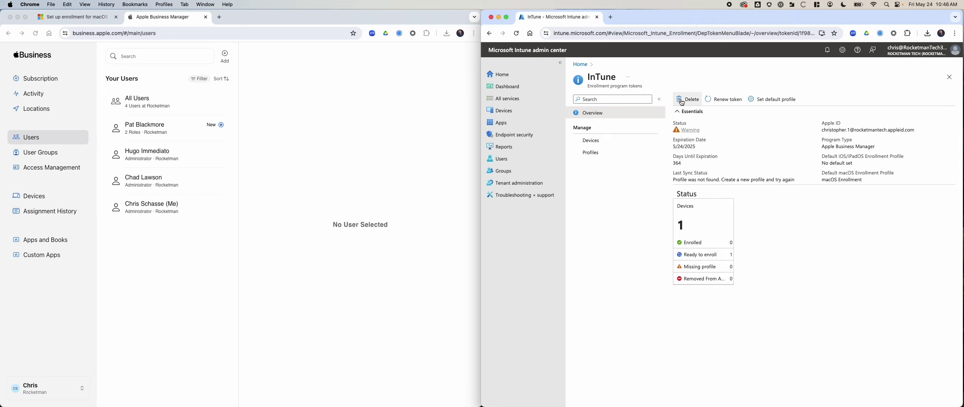
left_click(682, 102)
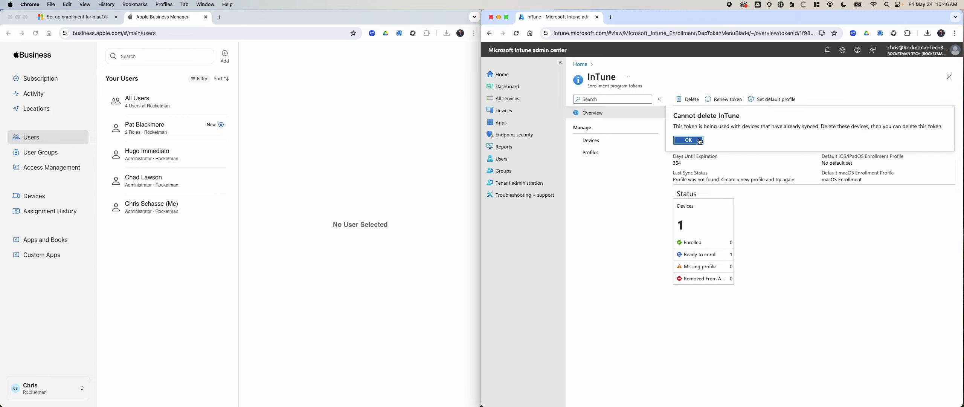
left_click(699, 142)
Try deleting the macOS Enrollment profile from the token's Profiles list and dismiss the error
left_click(603, 154)
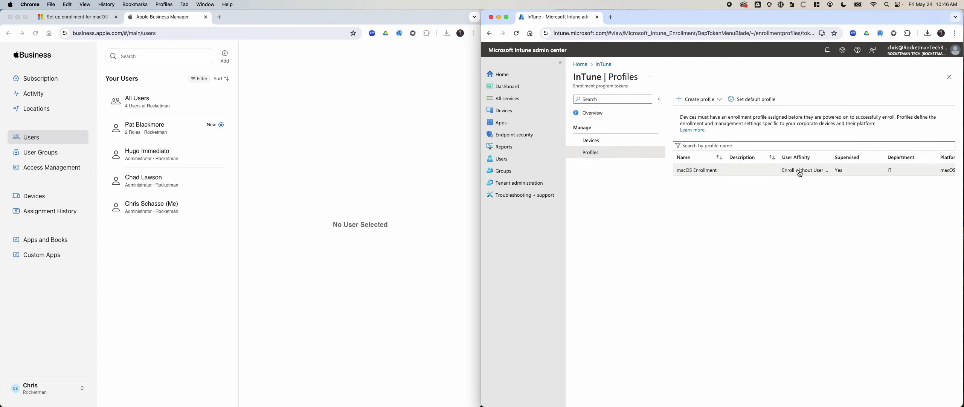
scroll(799, 171, "right", 3)
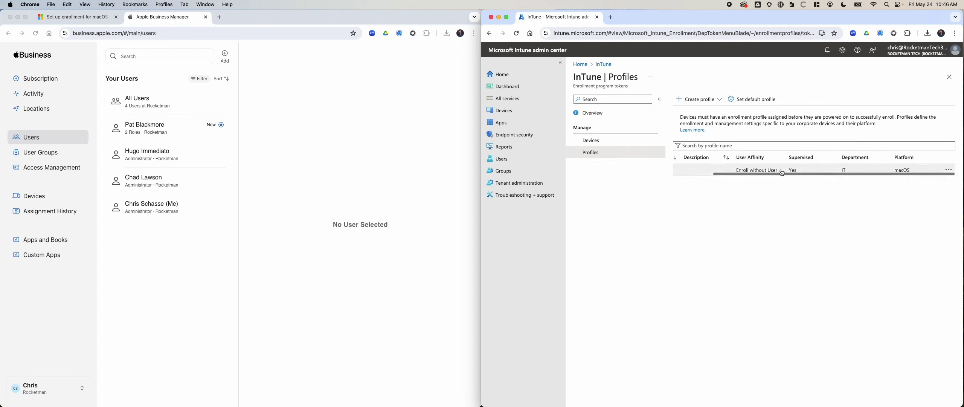
left_click(949, 169)
left_click(875, 180)
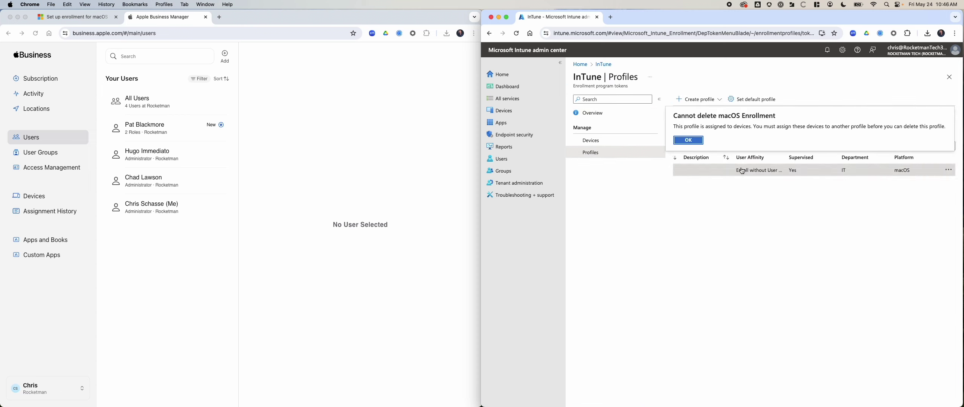
left_click(690, 140)
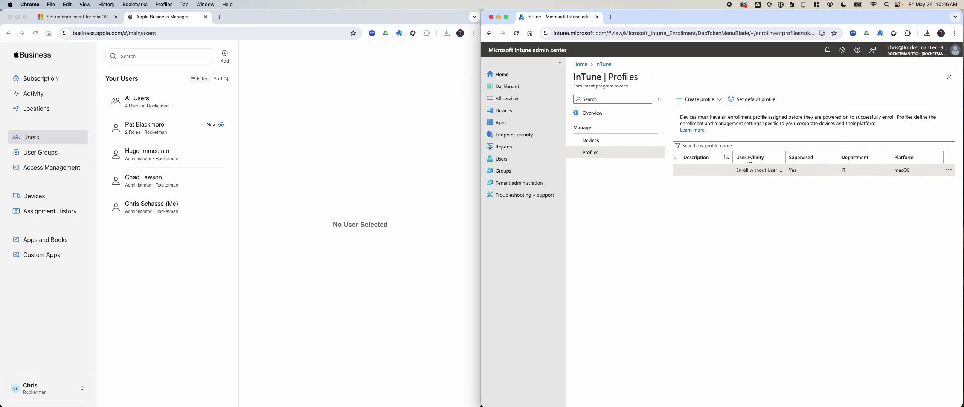
Show the token's Devices list with its single macOS device
scroll(750, 160, "left", 3)
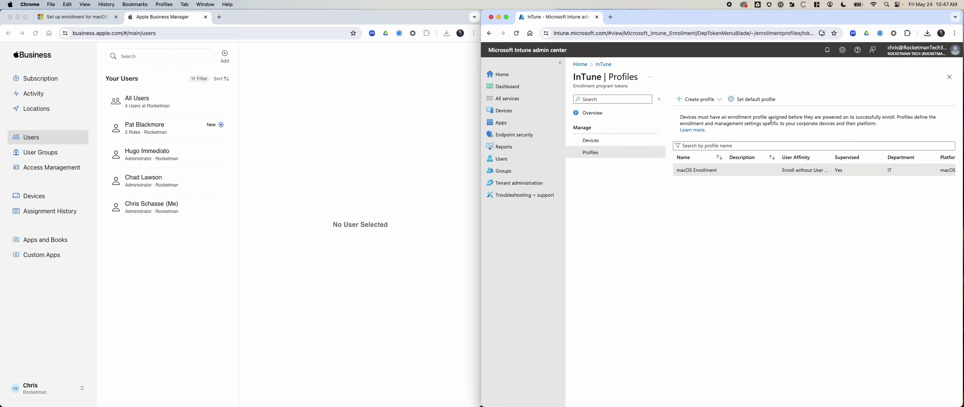
scroll(710, 162, "right", 3)
scroll(711, 163, "left", 3)
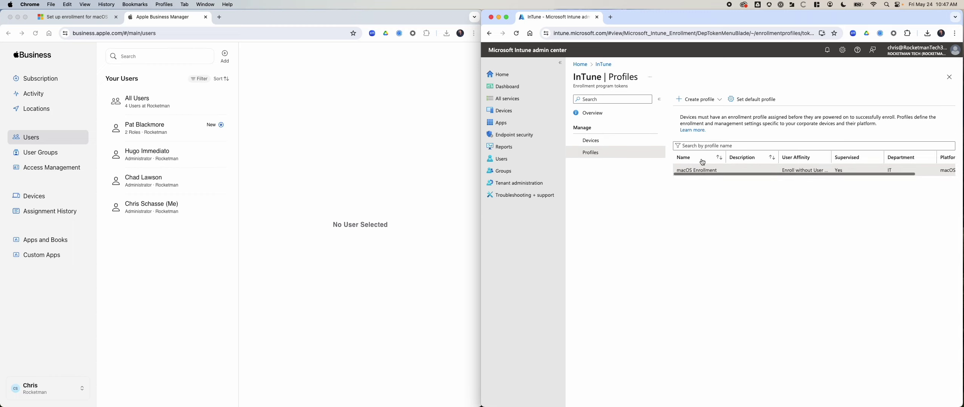
left_click(592, 140)
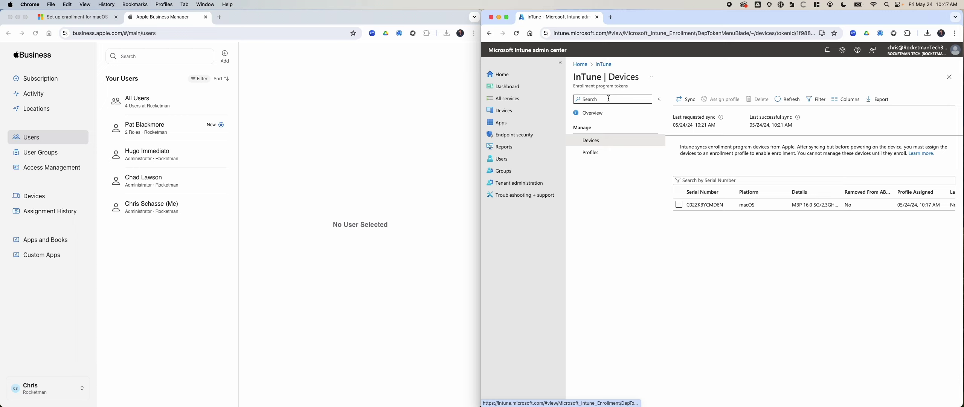
Return to the token overview and retry deleting the InTune token, dismissing the error
left_click(590, 115)
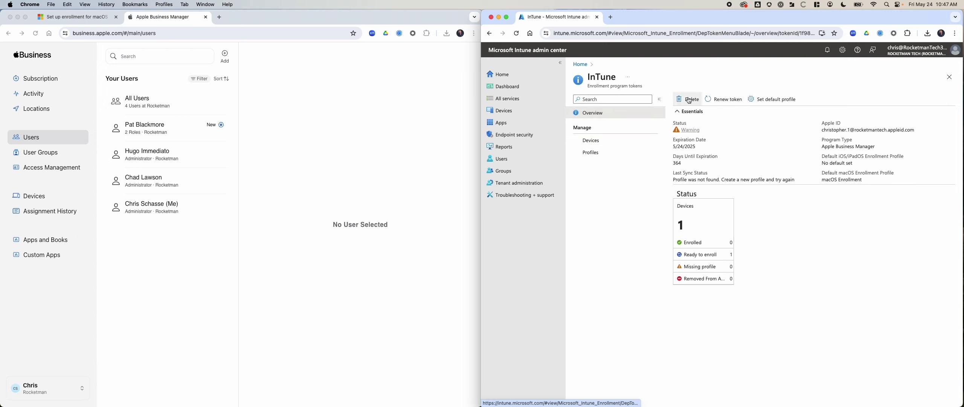
left_click(686, 100)
left_click(686, 93)
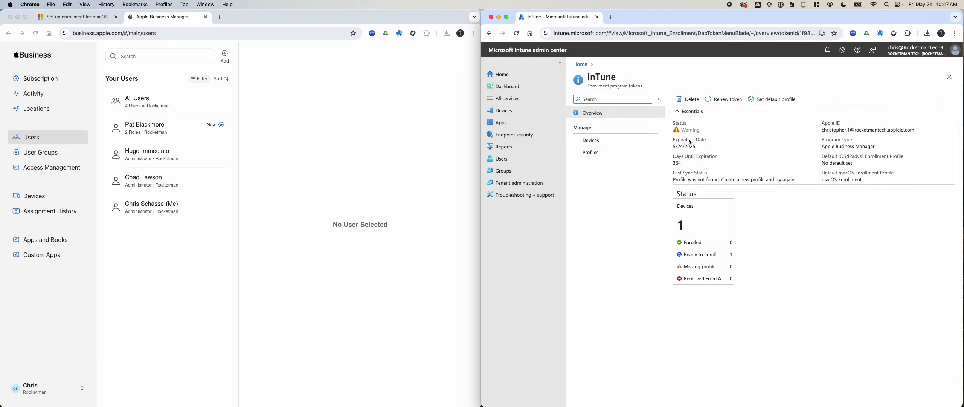
left_click(687, 94)
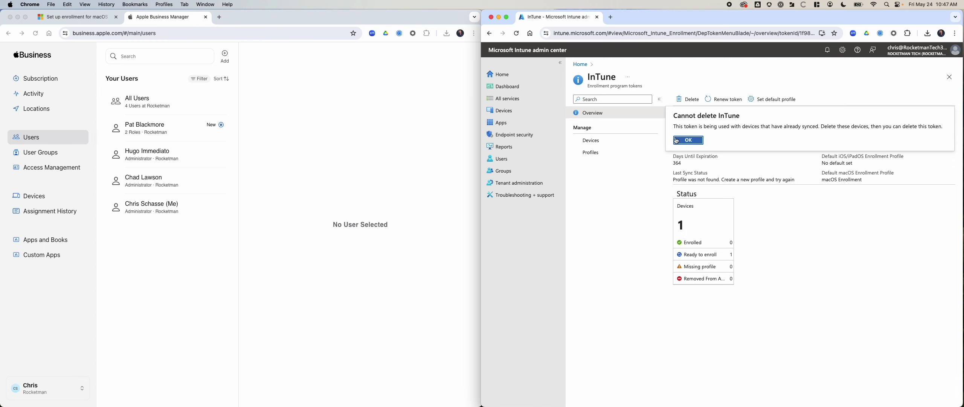
Delete the macOS device from the token's Devices list and return to the overview
left_click(600, 151)
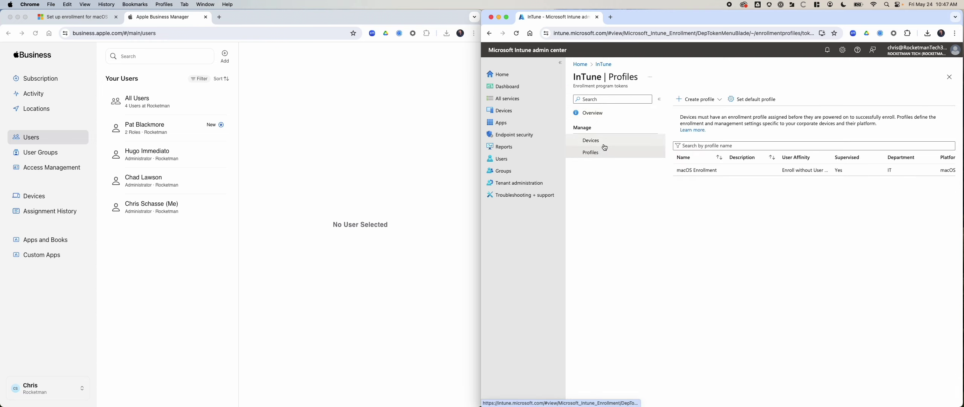
left_click(601, 148)
scroll(829, 206, "right", 3)
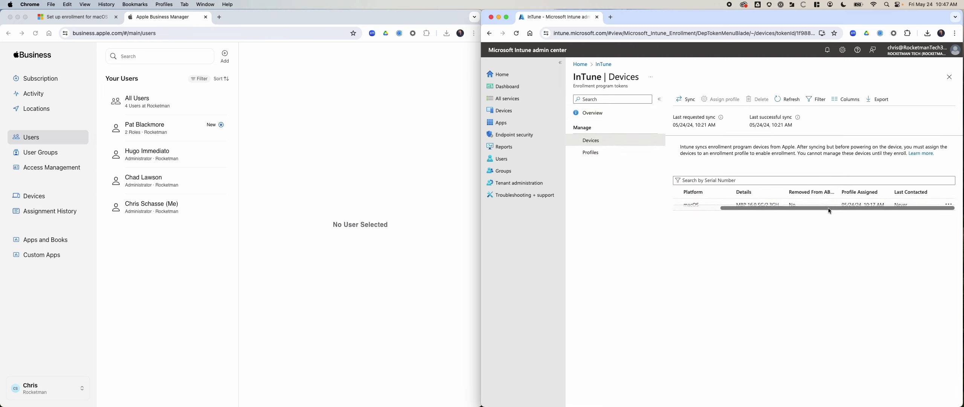
left_click(952, 205)
left_click(948, 205)
left_click(920, 209)
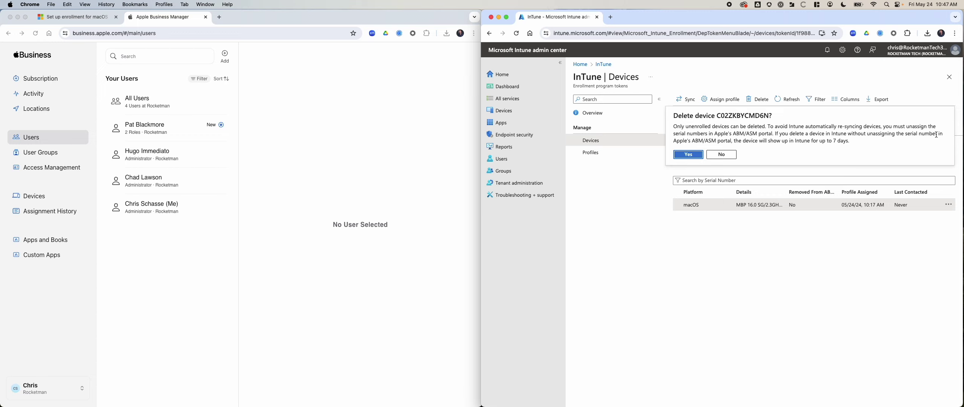
left_click(687, 155)
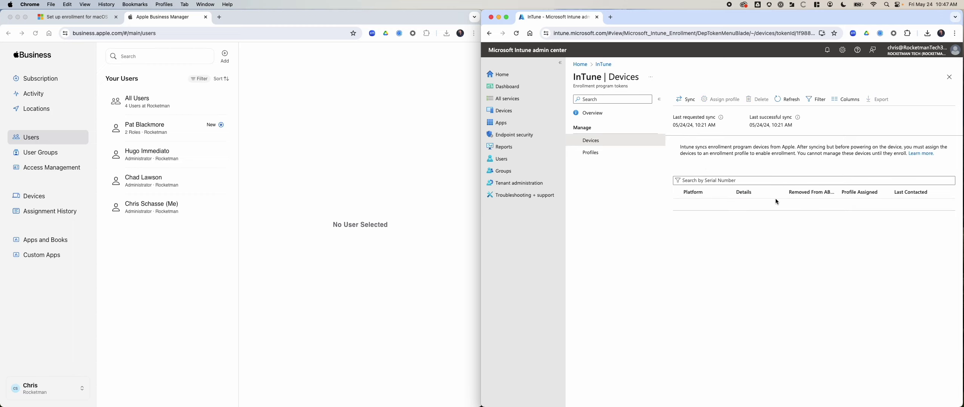
scroll(738, 205, "left", 3)
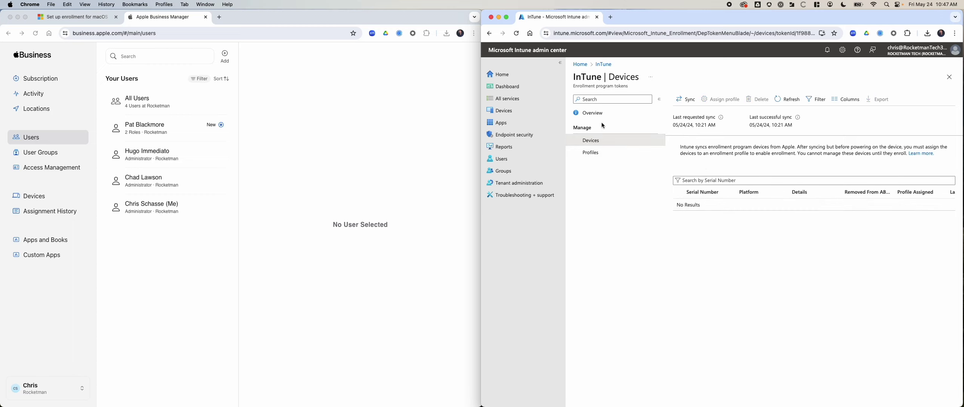
left_click(592, 112)
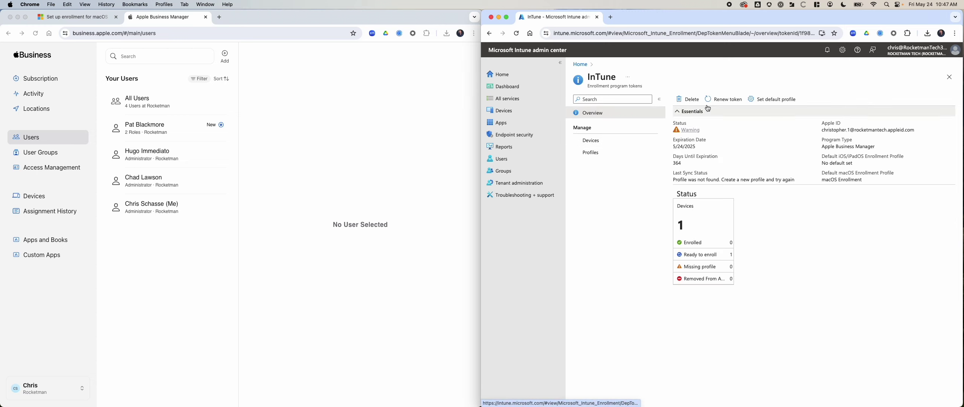
Try deleting the InTune token twice more, dismissing the cannot-delete message each time
left_click(696, 101)
left_click(682, 141)
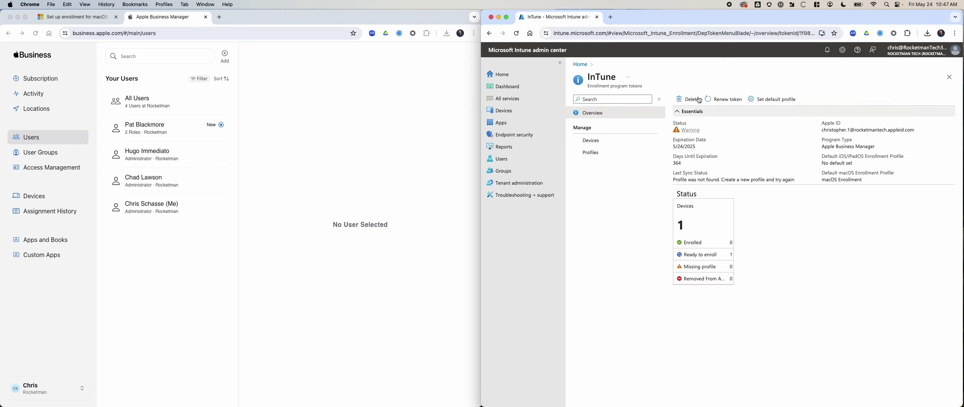
left_click(690, 99)
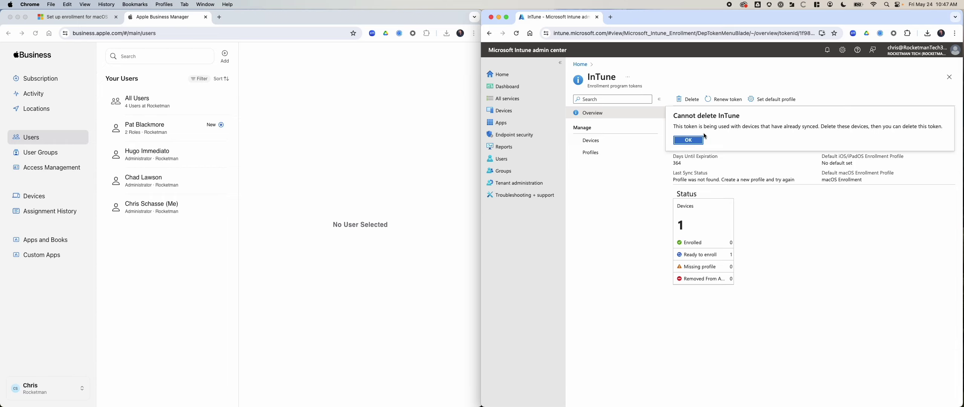
left_click(689, 142)
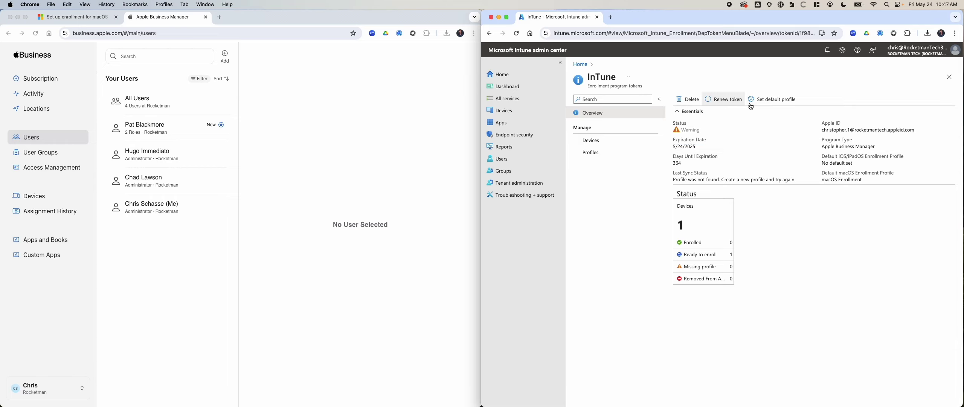
Retry deleting the macOS device, dismiss the device-not-found error, and go to the Intune Home page
left_click(595, 141)
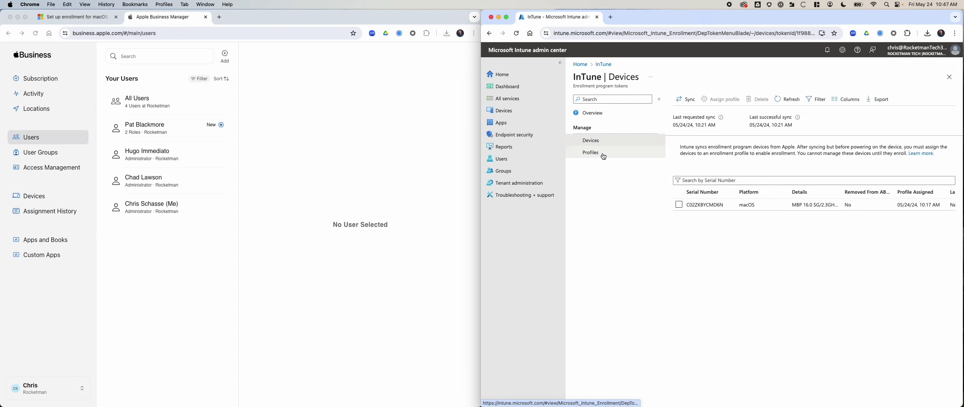
scroll(755, 206, "right", 2)
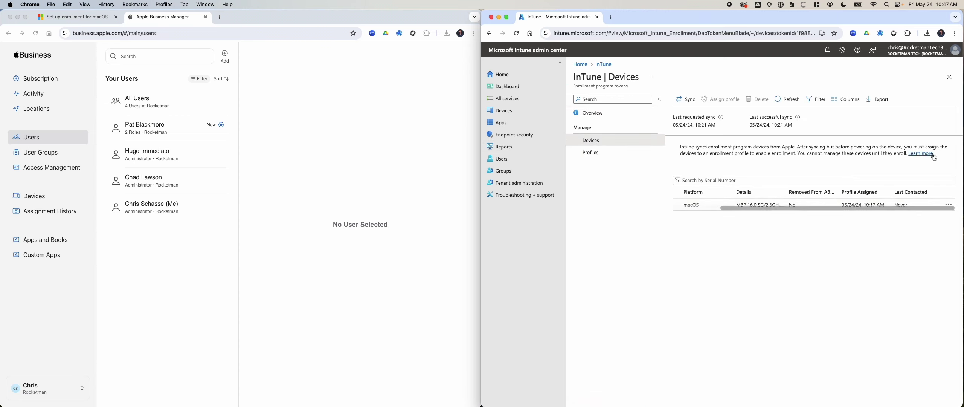
left_click(829, 204)
left_click(757, 99)
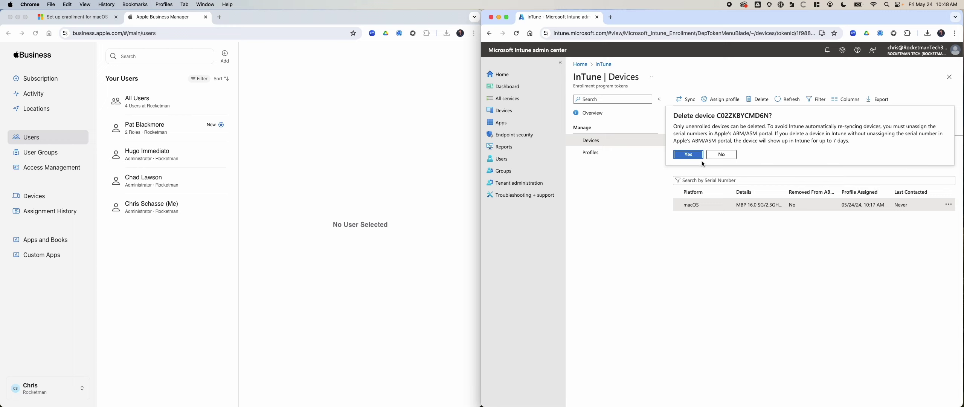
left_click(689, 155)
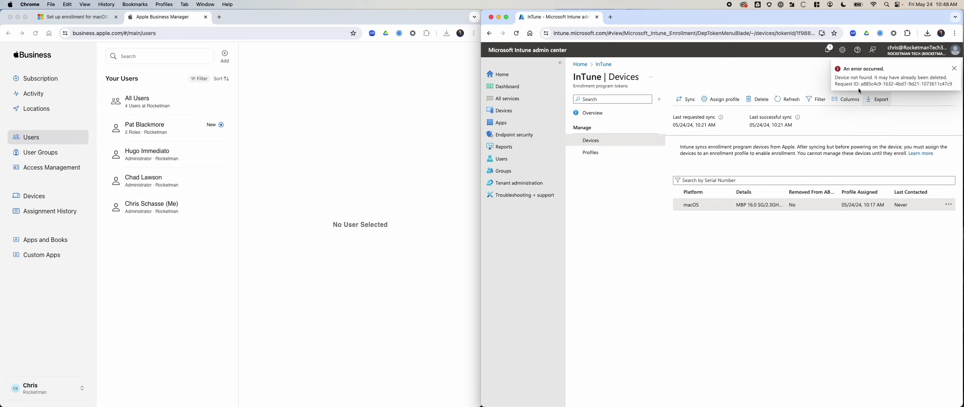
left_click(954, 69)
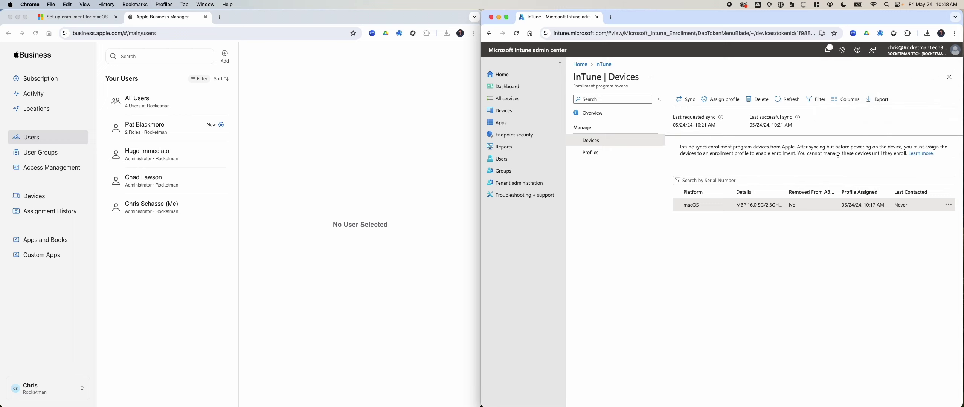
left_click(606, 67)
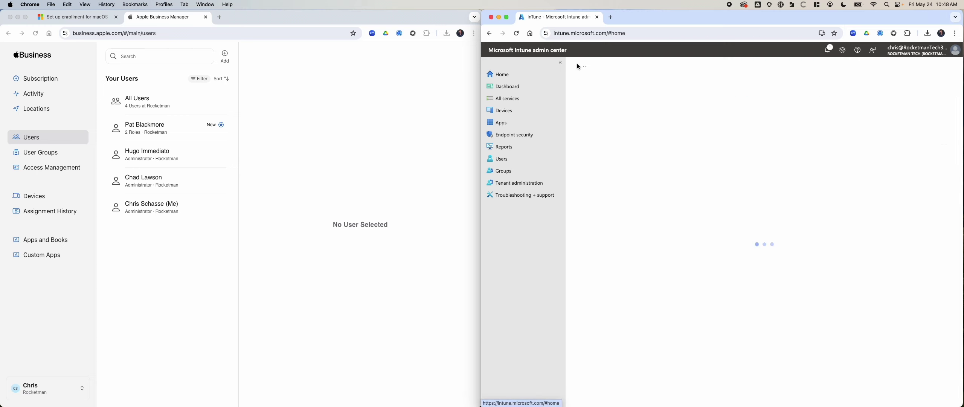
Go to Devices > Enrollment > Apple > Enrollment program tokens and start deleting the InTune token
left_click(501, 110)
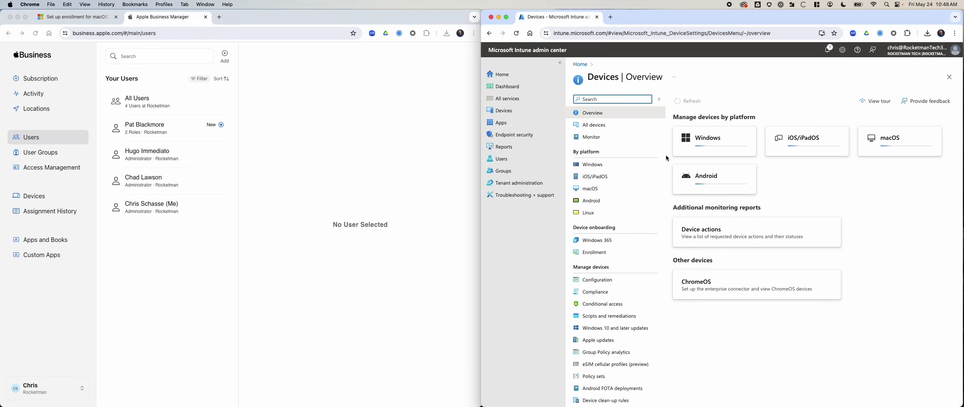
left_click(593, 255)
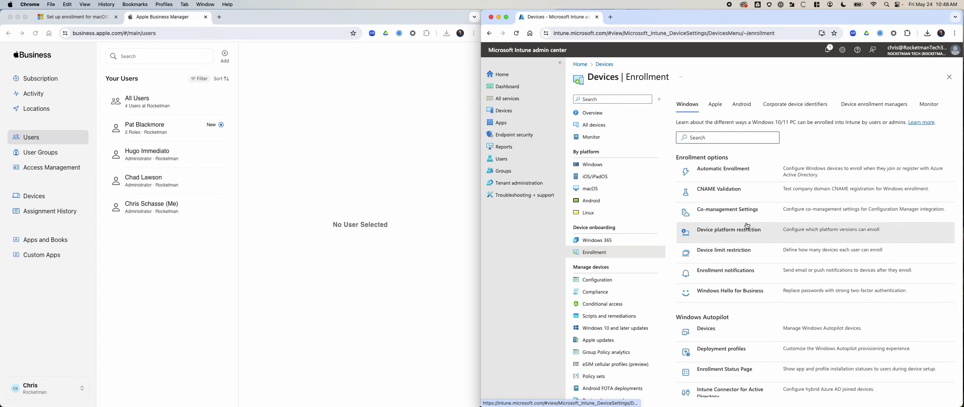
left_click(715, 104)
left_click(712, 238)
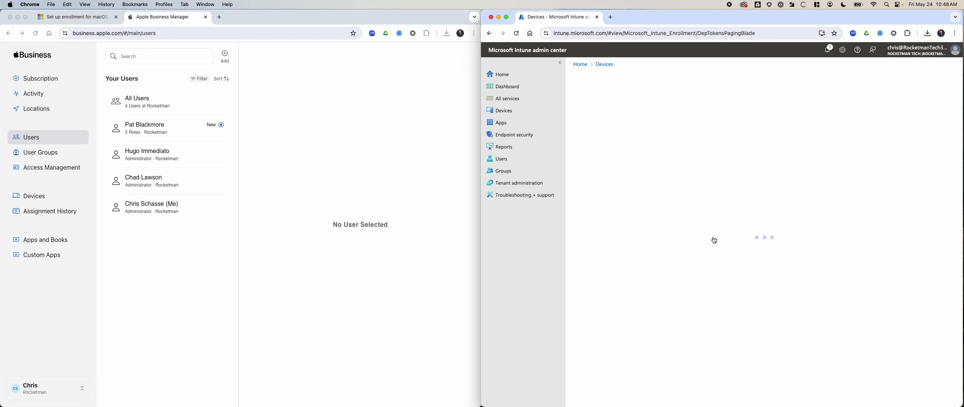
left_click(584, 217)
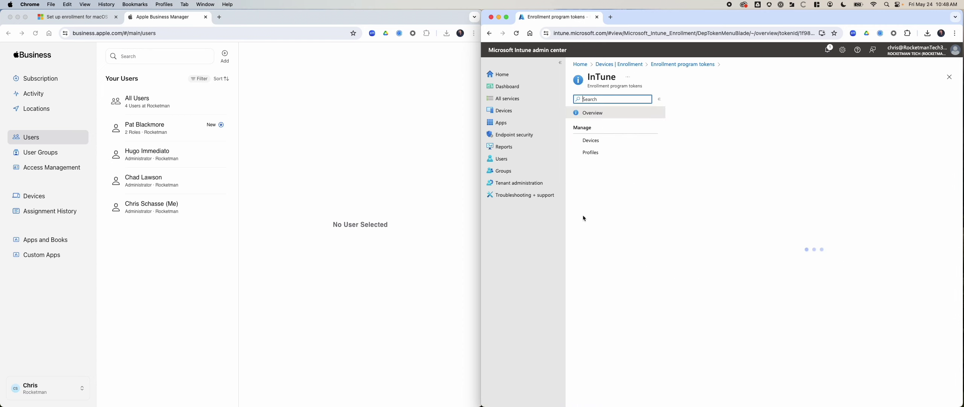
left_click(688, 100)
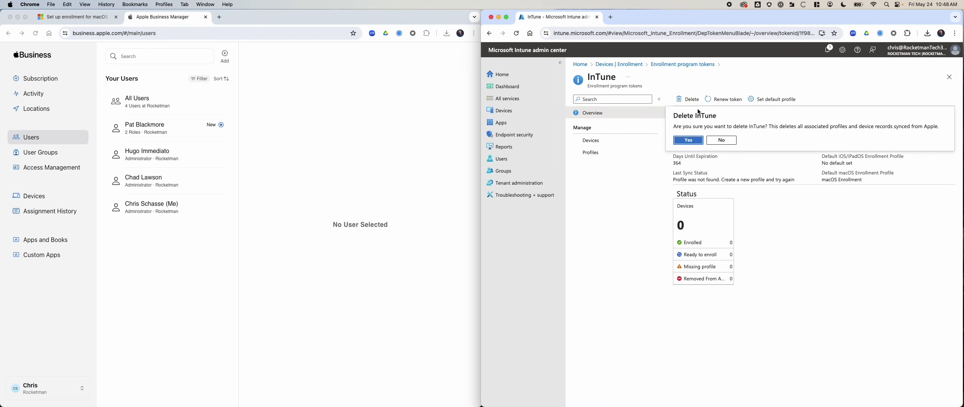
After the token deletion fails, delete the macOS Enrollment profile from the token's Profiles list
left_click(694, 145)
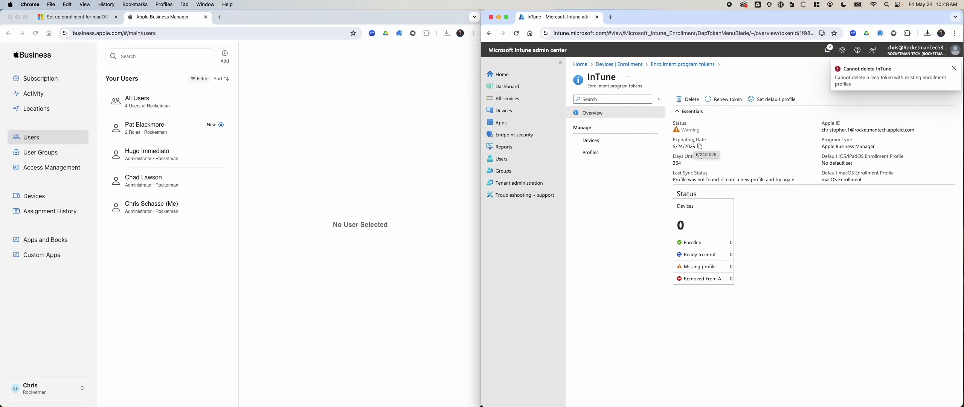
left_click(954, 69)
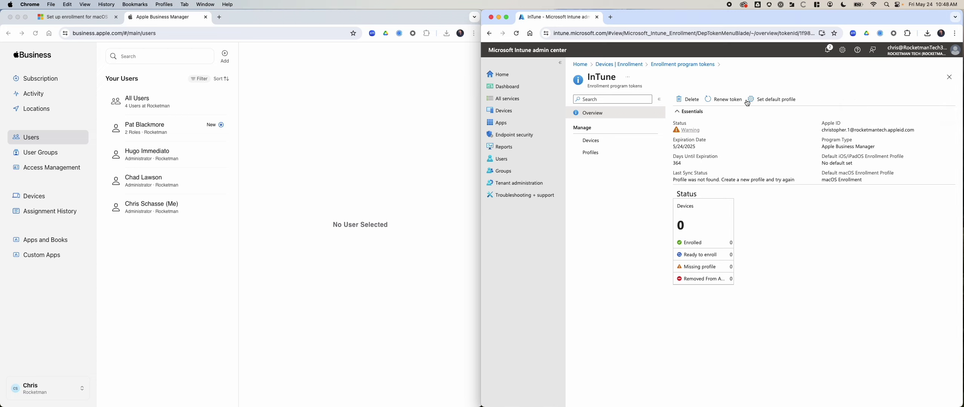
left_click(595, 154)
scroll(738, 171, "right", 3)
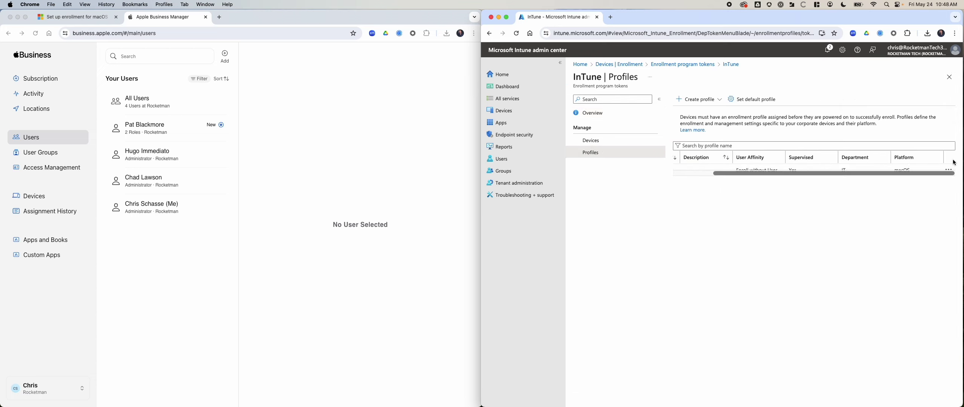
left_click(950, 171)
left_click(915, 174)
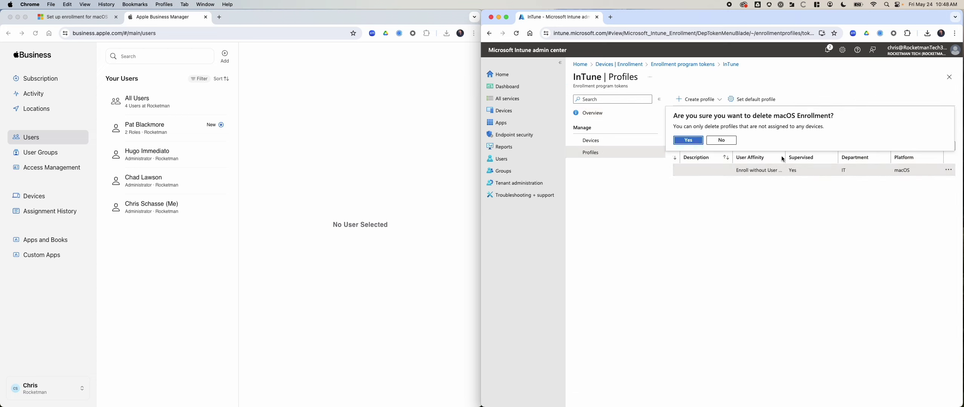
left_click(683, 142)
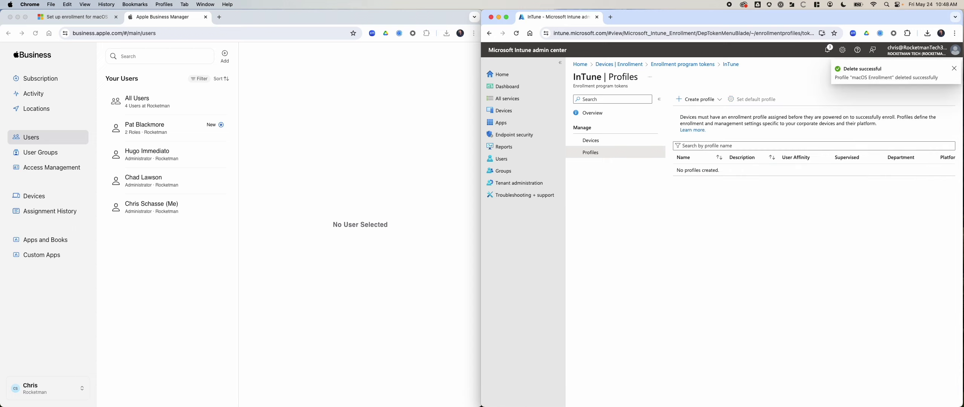
left_click(954, 68)
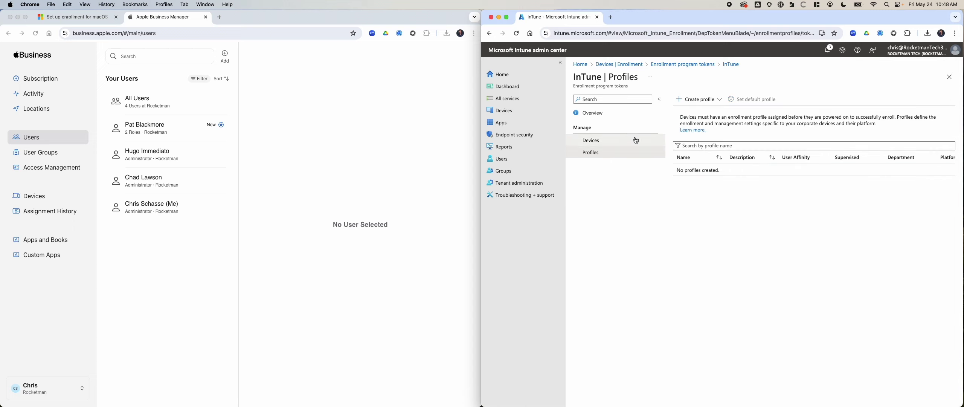
Delete the InTune enrollment program token from its overview page
left_click(594, 112)
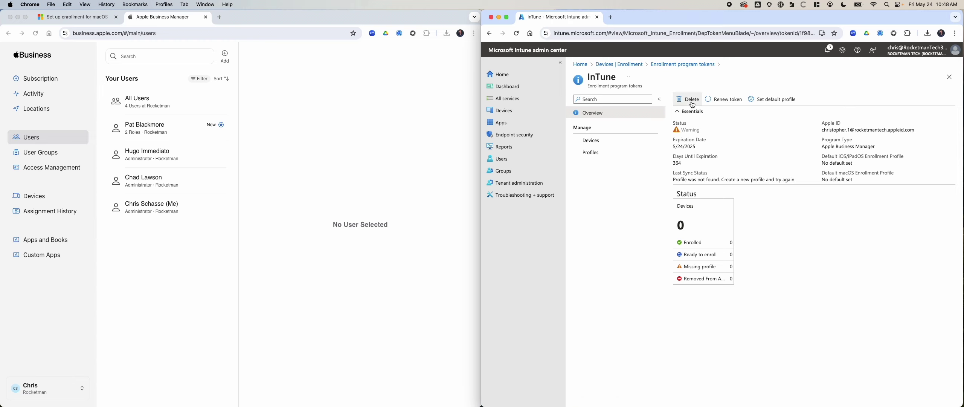
left_click(688, 99)
left_click(688, 140)
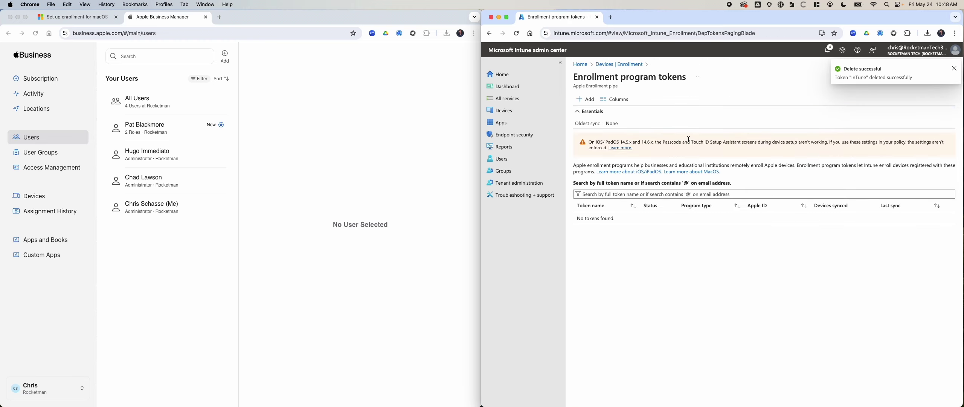
left_click(953, 69)
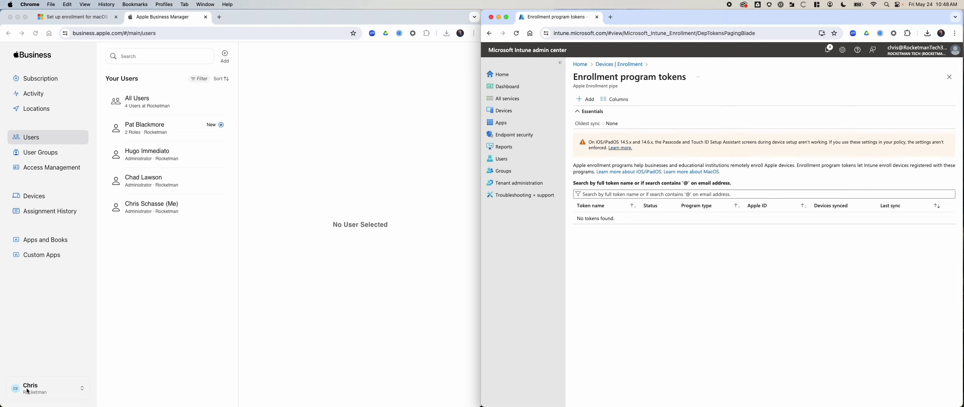
left_click(51, 393)
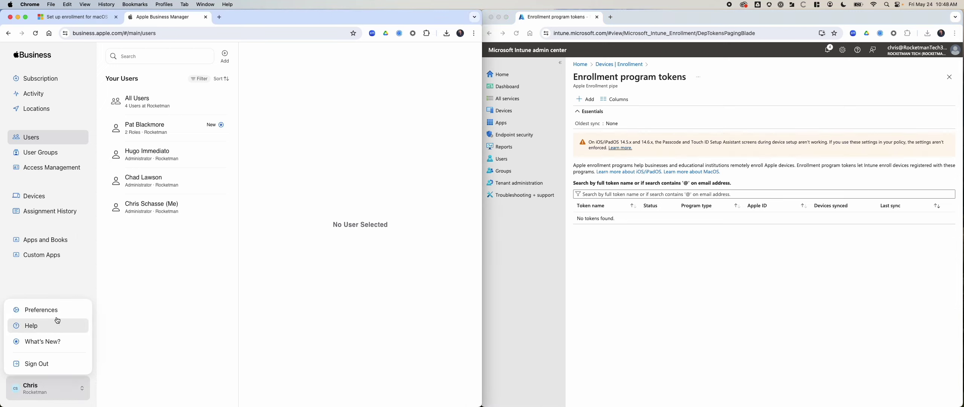
In Apple Business Manager preferences, unassign the InTune MDM server's device and delete the server
left_click(42, 310)
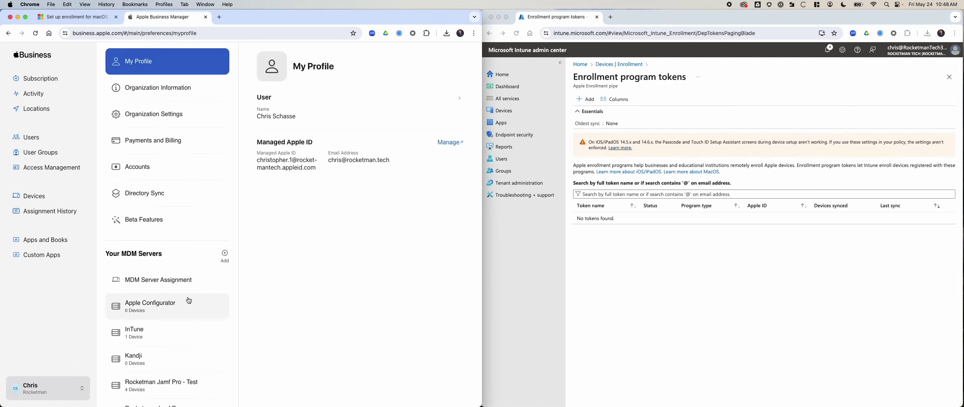
scroll(189, 301, "down", 2)
left_click(159, 290)
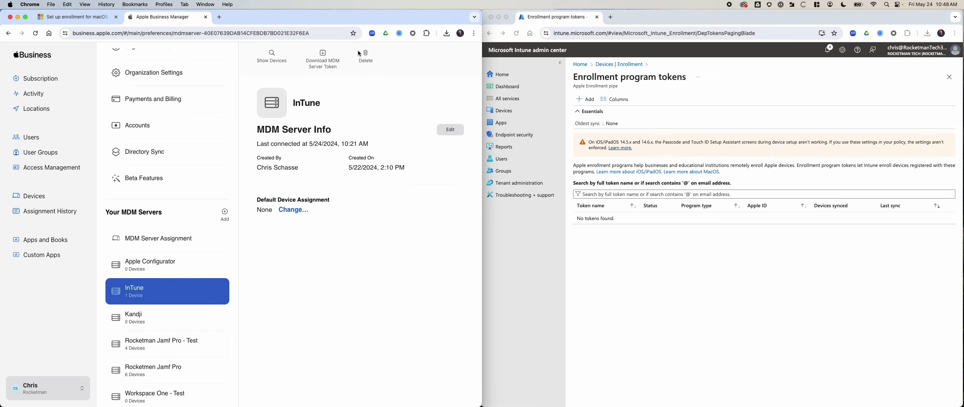
left_click(361, 54)
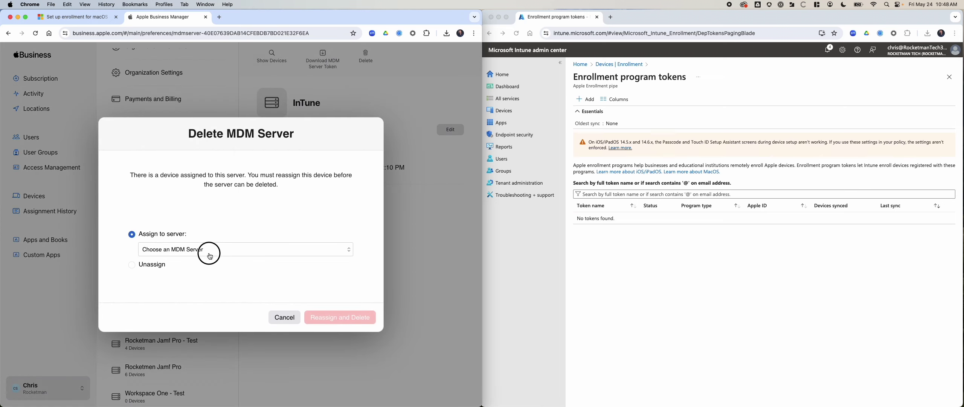
left_click(153, 266)
left_click(347, 317)
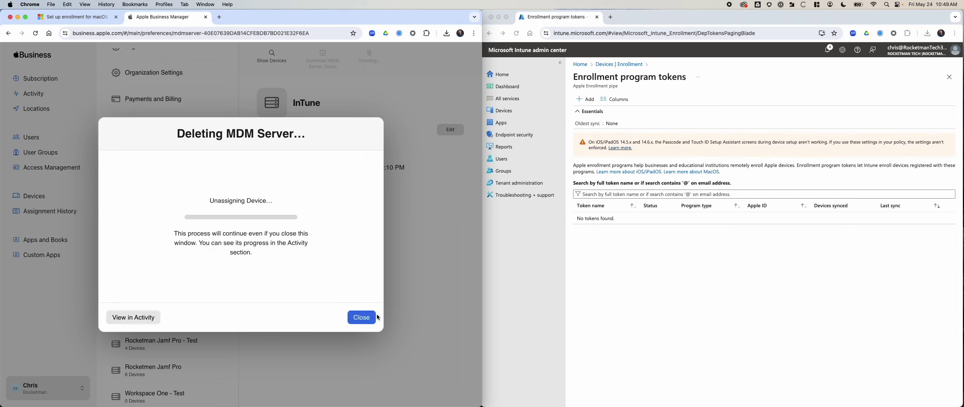
Close the finished server deletion notice and begin adding a new enrollment program token in Intune
left_click(648, 278)
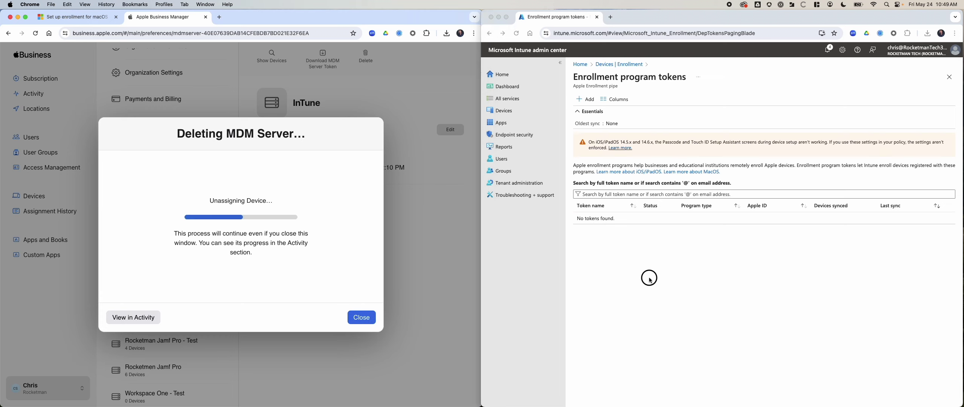
left_click(362, 320)
left_click(364, 317)
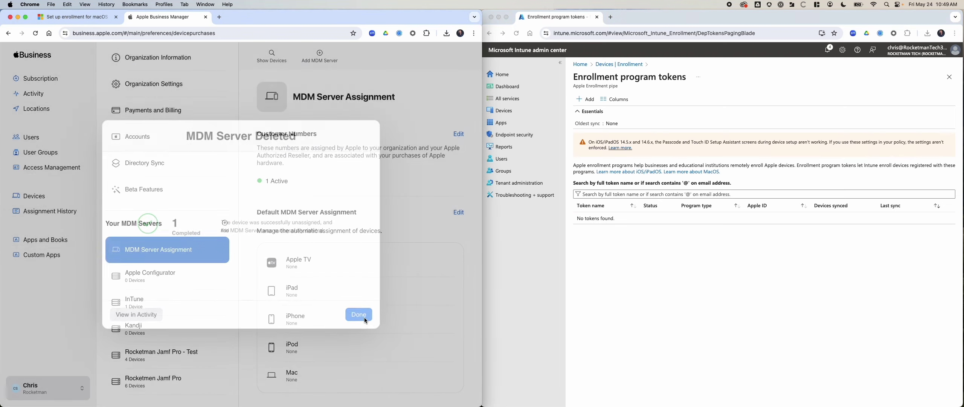
left_click(727, 234)
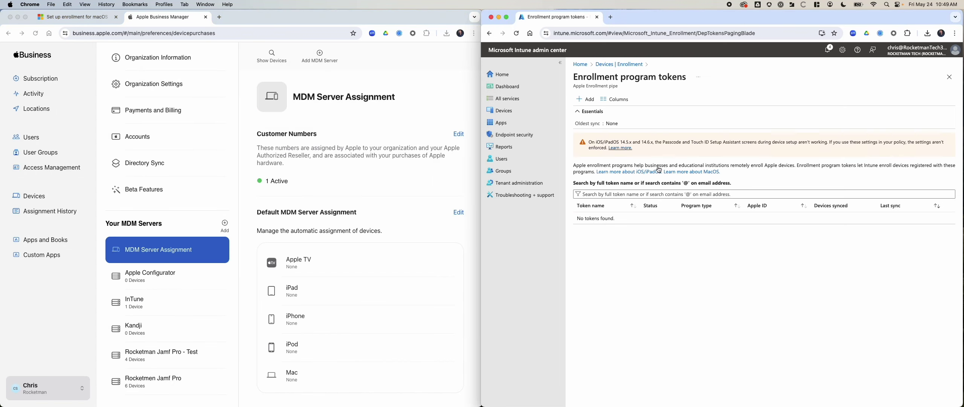
left_click(586, 99)
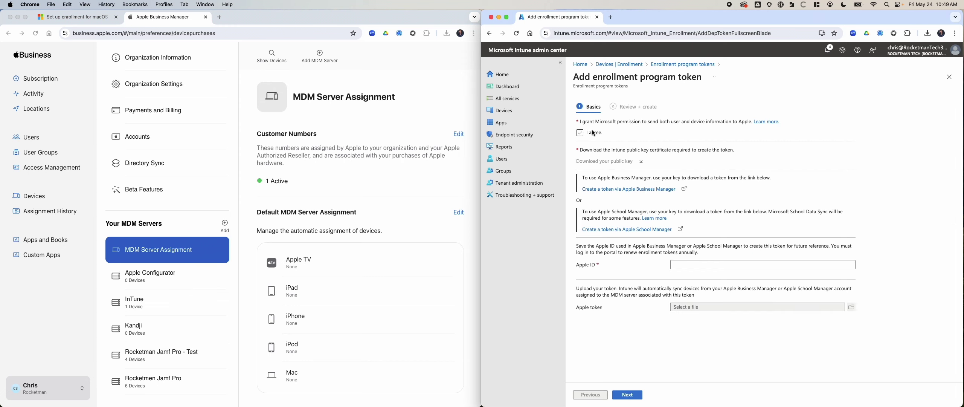
Accept the Apple data-sharing agreement, download the Intune public key, and paste the managed Apple ID
left_click(593, 133)
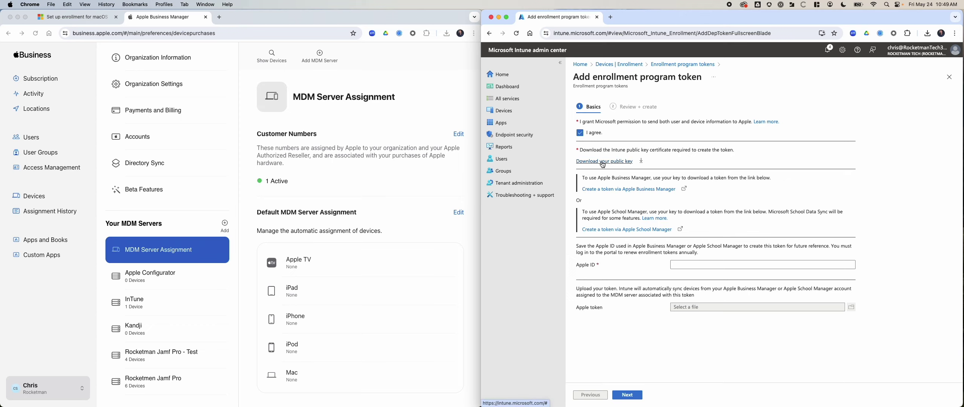
left_click(603, 165)
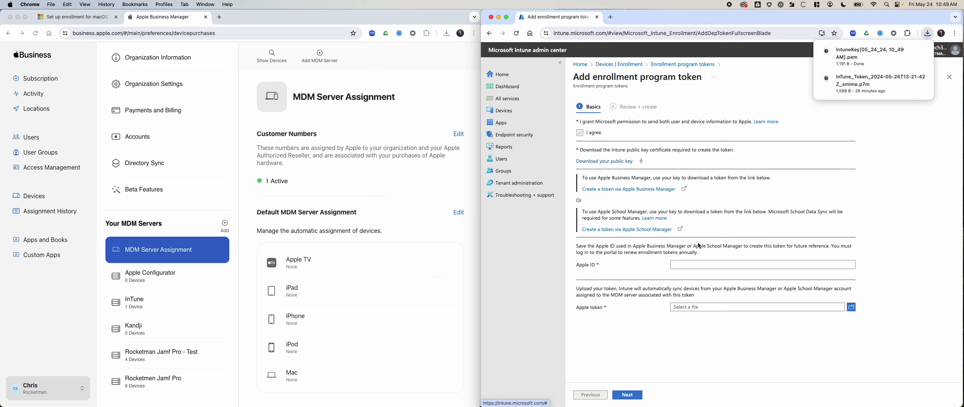
left_click(698, 268)
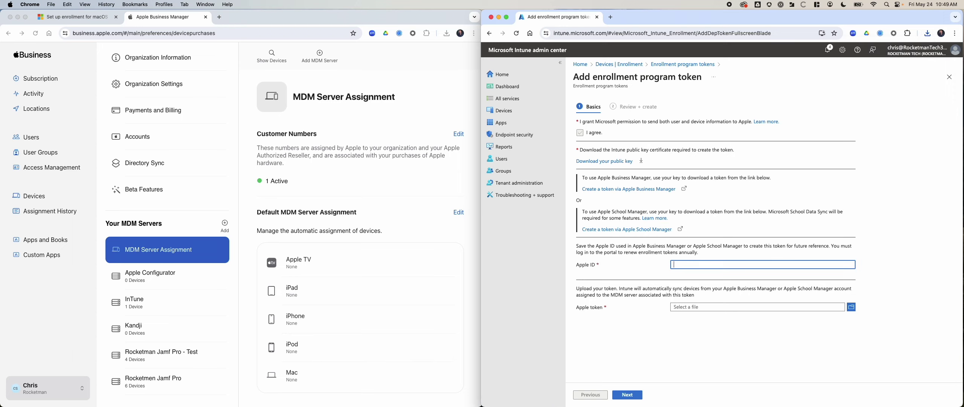
left_click(685, 264)
key("super+v")
Cancel the token file picker and open Apple Business Manager to create a token
left_click(684, 306)
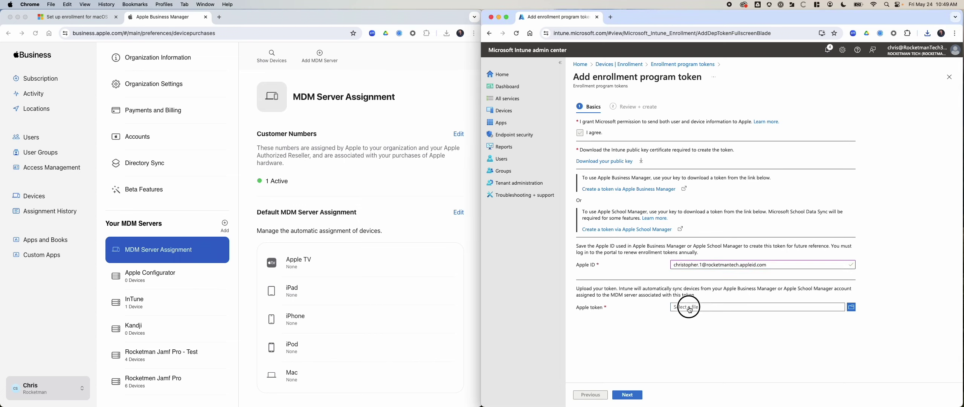
left_click(919, 320)
left_click(629, 190)
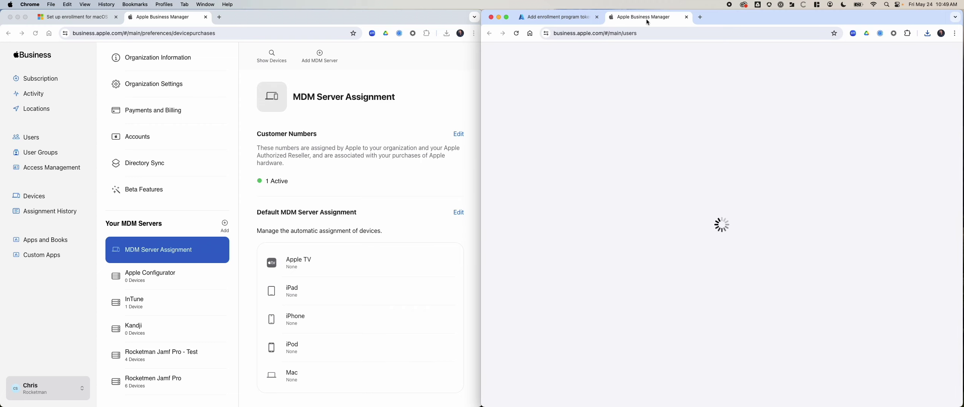
middle_click(646, 19)
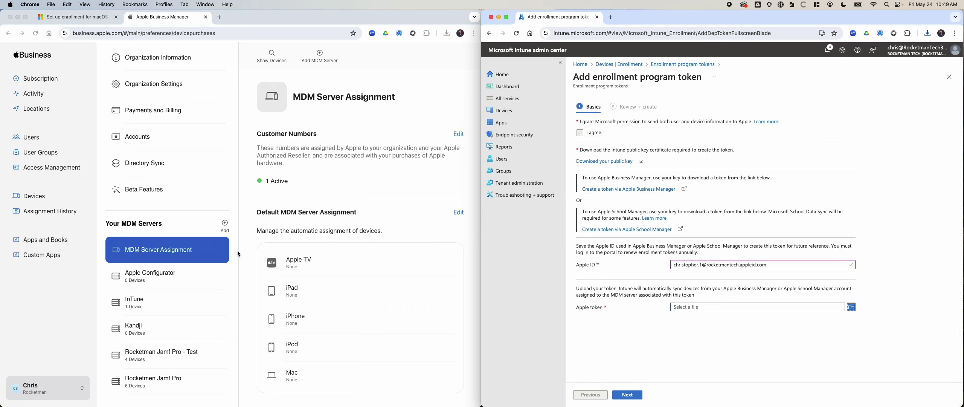
Add MDM server 'InTune Free Trial' with the IntuneKey[05_24_24, 10_49 AM].pem public key and save it
left_click(206, 256)
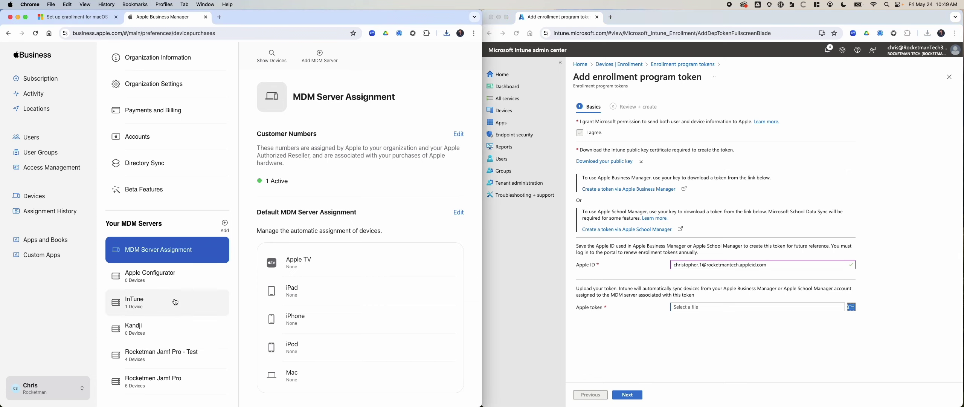
scroll(184, 303, "up", 2)
left_click(317, 56)
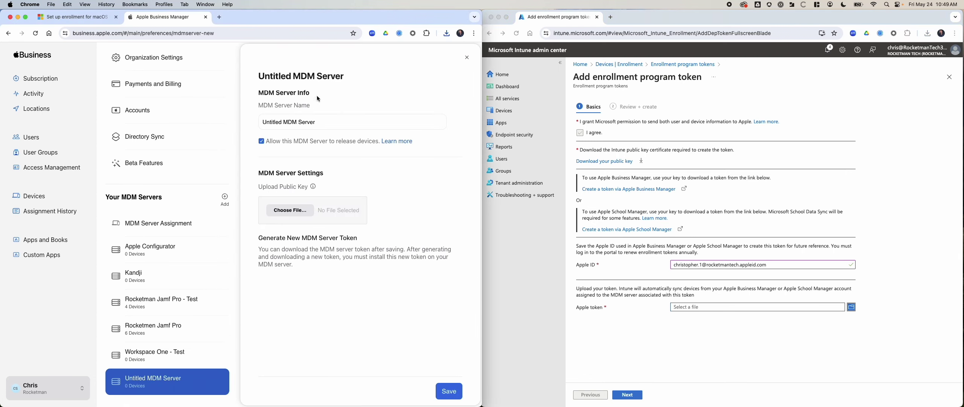
triple_click(309, 122)
type("In")
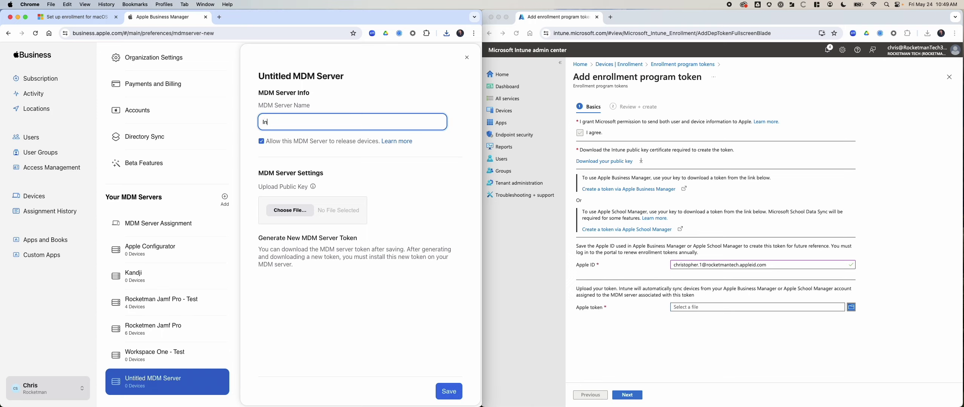
type("Tune Free Trial")
left_click(302, 213)
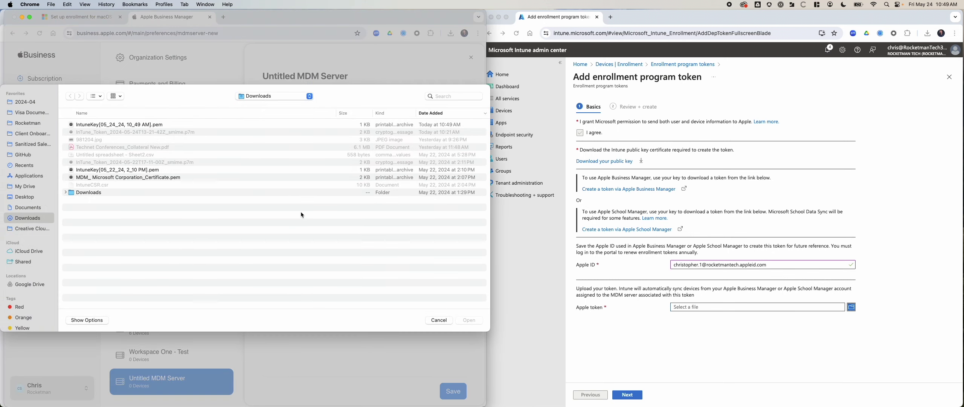
left_click(137, 127)
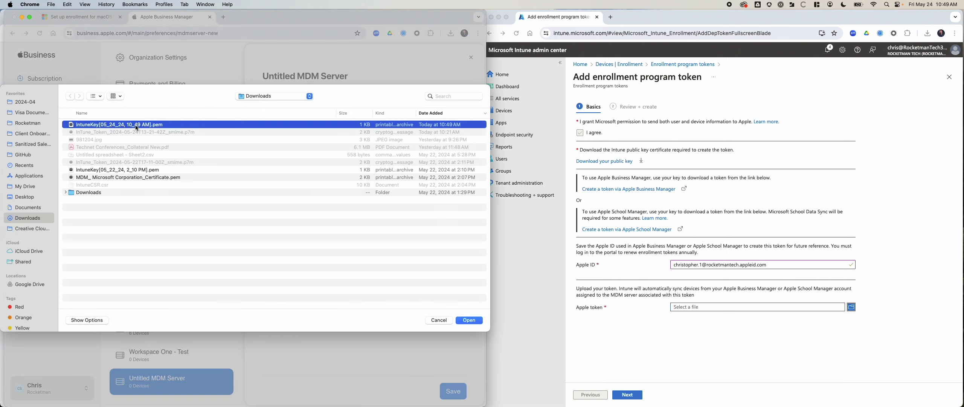
left_click(469, 319)
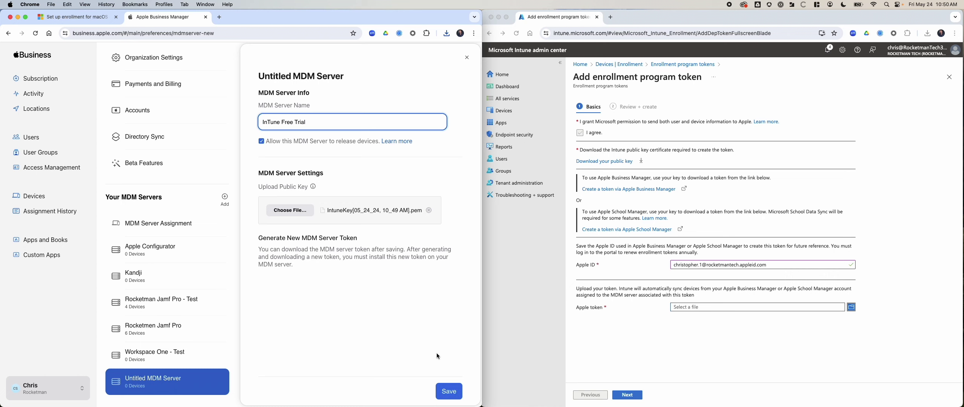
left_click(448, 390)
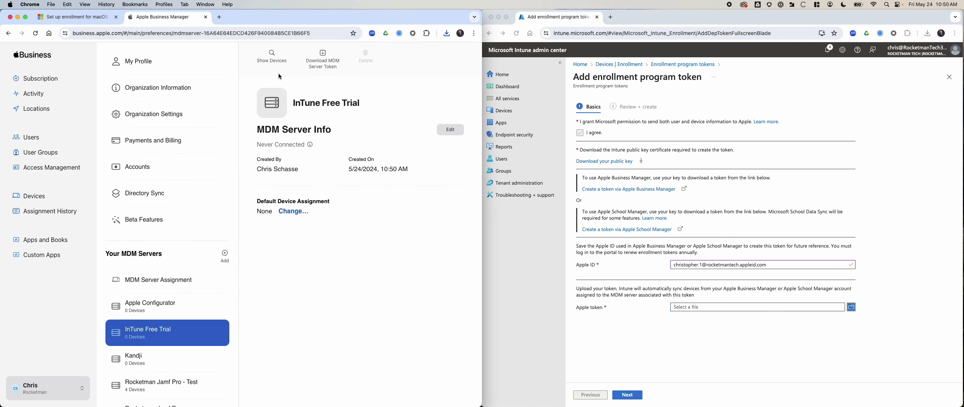
Download the InTune Free Trial server token and upload the .p7m file to create the Intune enrollment token
left_click(325, 58)
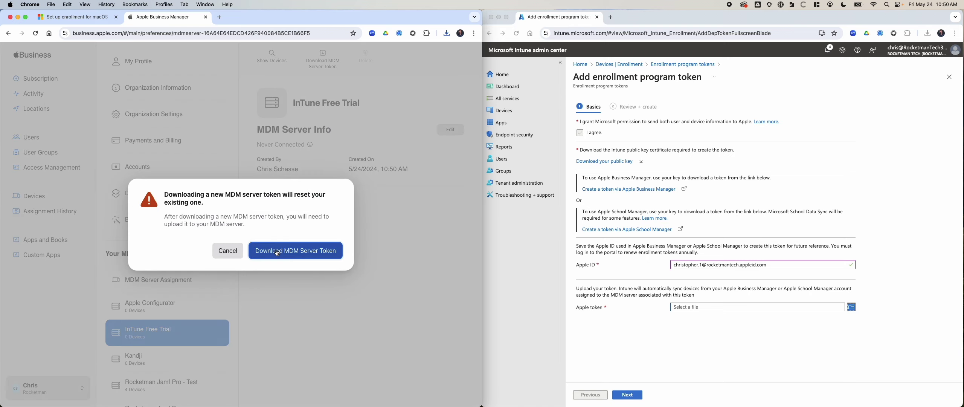
left_click(279, 252)
left_click(743, 329)
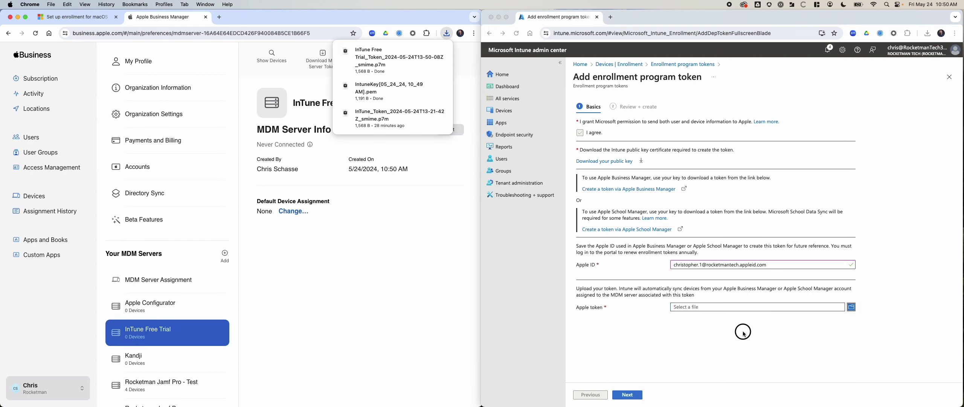
left_click(715, 309)
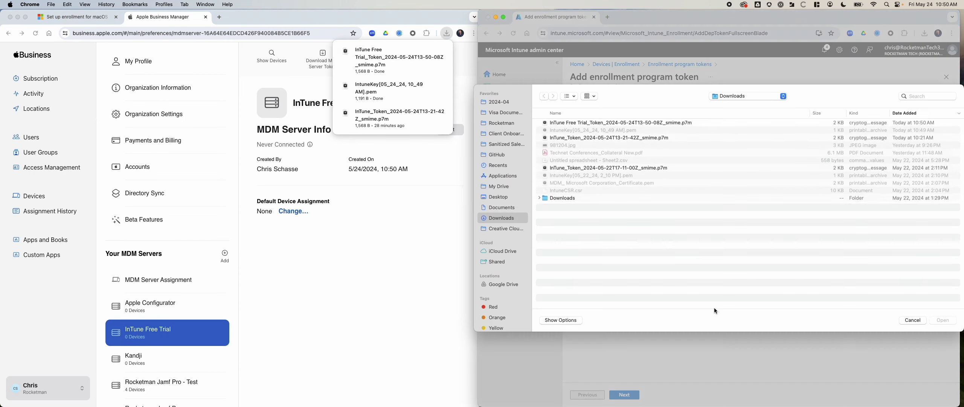
left_click(628, 125)
left_click(946, 320)
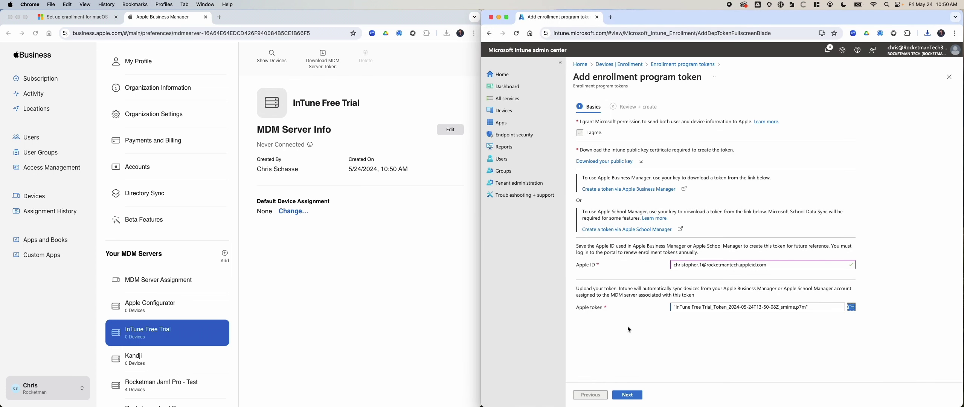
left_click(628, 394)
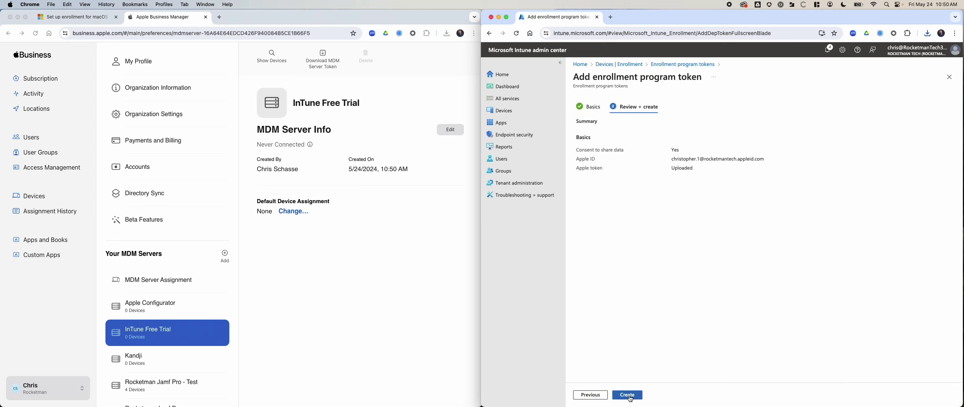
left_click(628, 396)
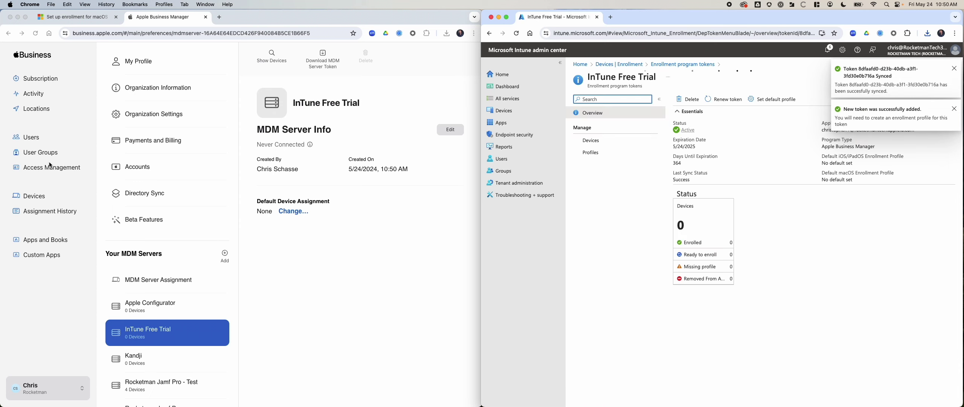
left_click(36, 196)
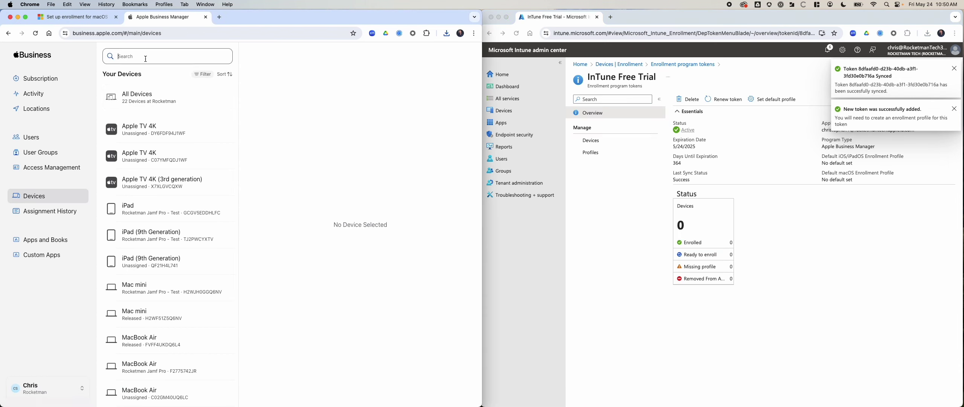
Find the MacBook Pro (16-inch, 2019) by searching 'KBY' and assign it to the InTune Free Trial server
type("KBY")
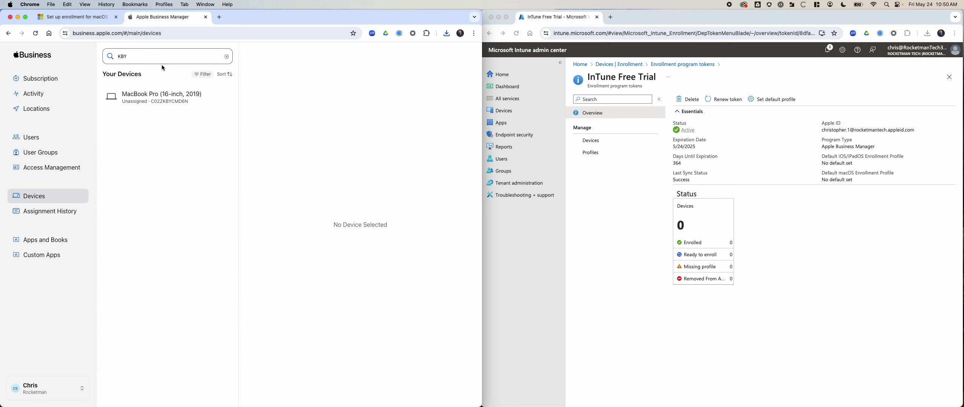
left_click(166, 96)
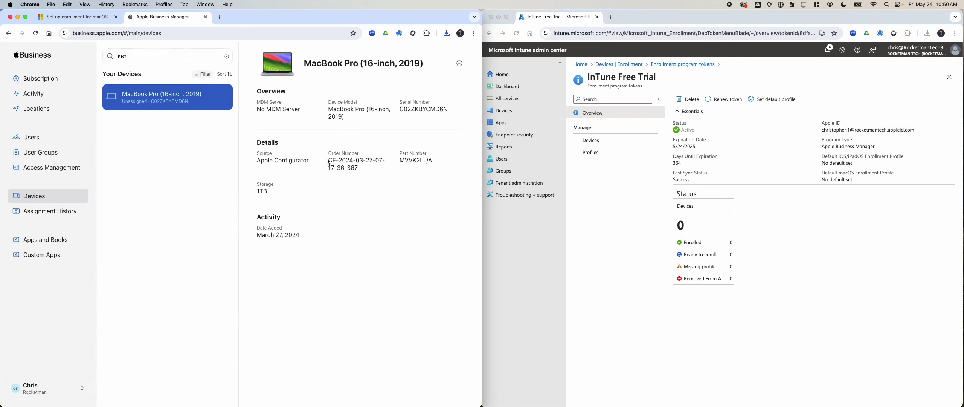
left_click(459, 63)
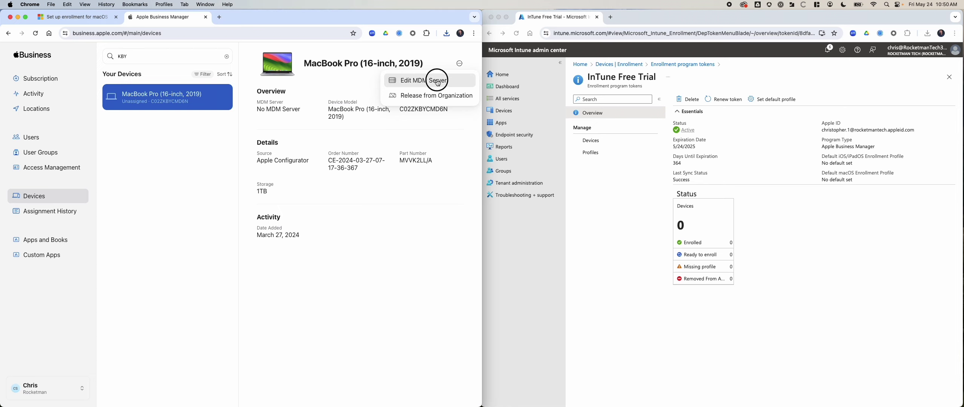
left_click(433, 80)
left_click(229, 238)
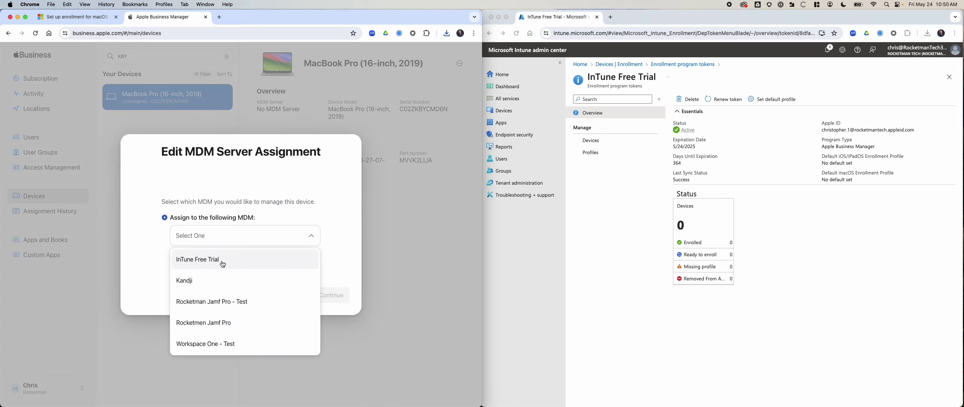
left_click(225, 260)
left_click(330, 295)
left_click(333, 260)
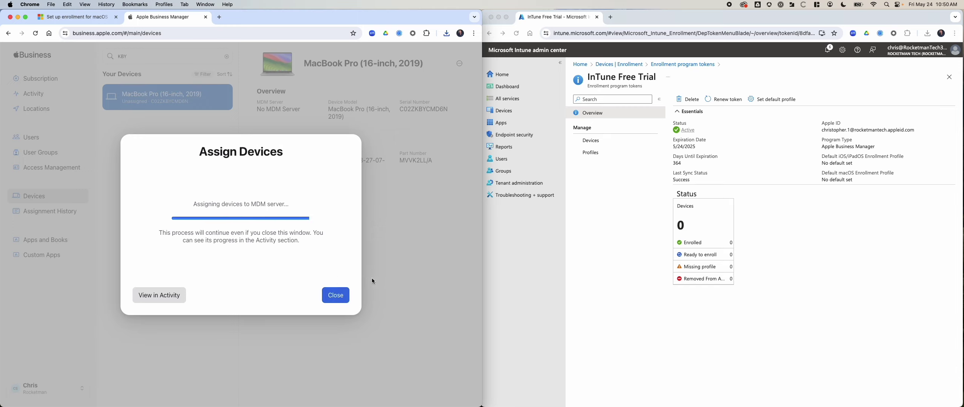
left_click(335, 295)
Start creating a new macOS enrollment profile for the token in Intune
left_click(601, 154)
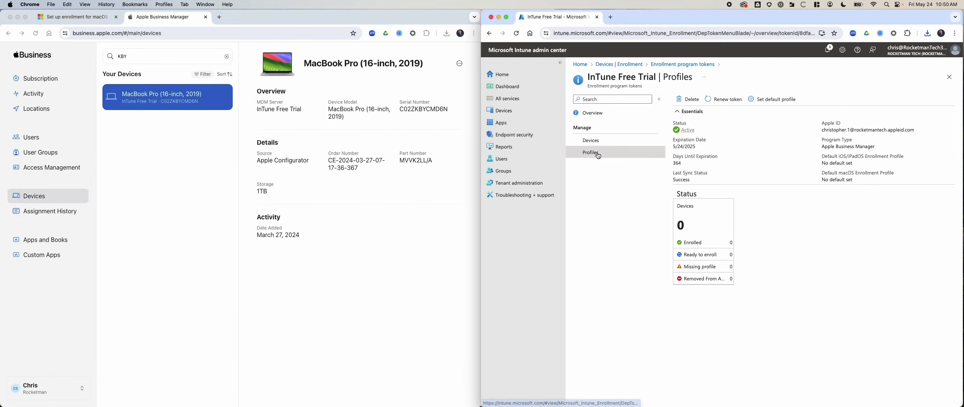
left_click(700, 99)
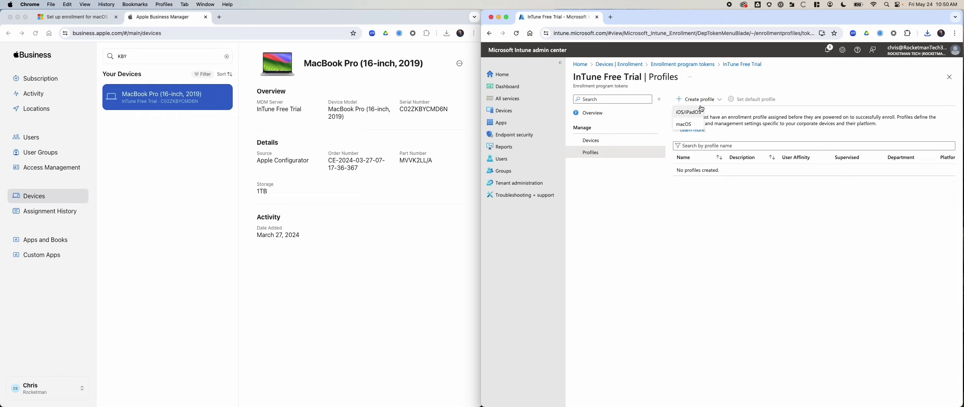
left_click(694, 125)
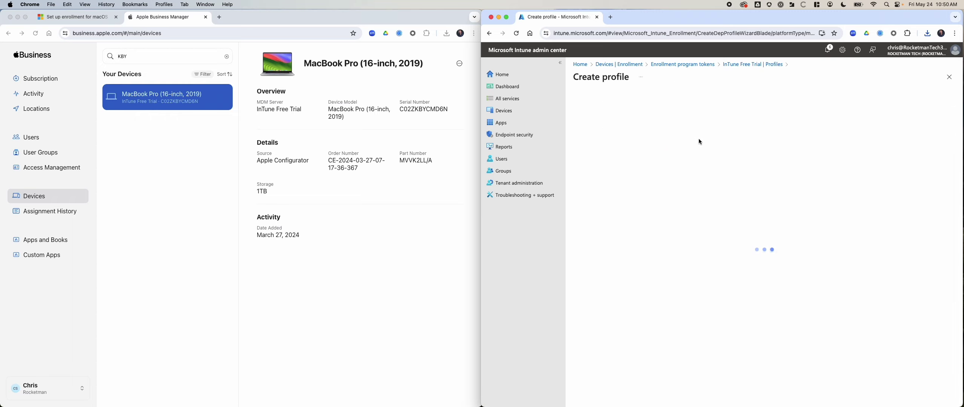
Name the macOS enrollment profile 'Default'
left_click(679, 119)
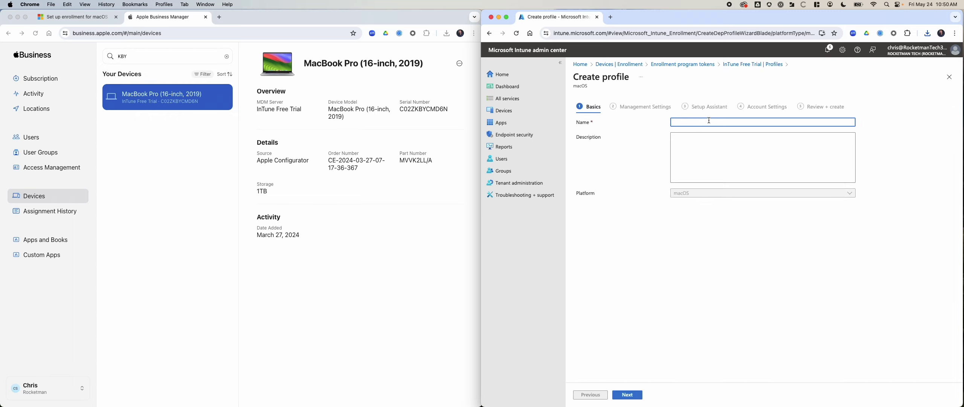
type("Default")
left_click(626, 394)
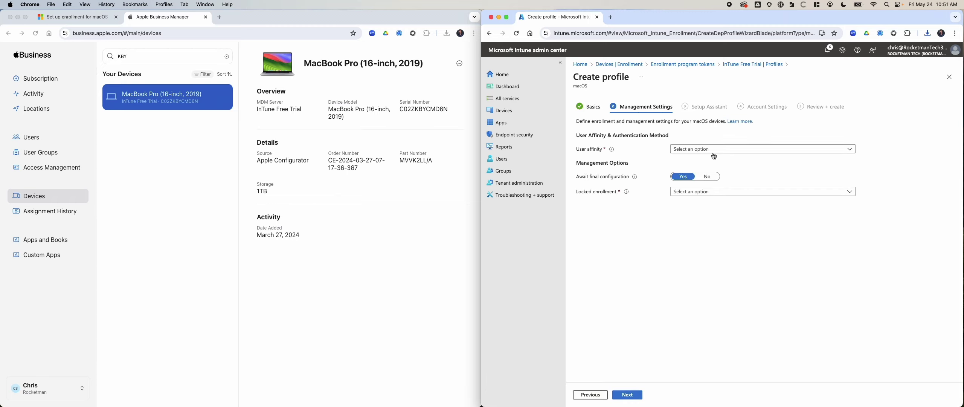
Set Enroll without User Affinity, Await final configuration No, and a Locked enrollment option
left_click(713, 154)
left_click(715, 174)
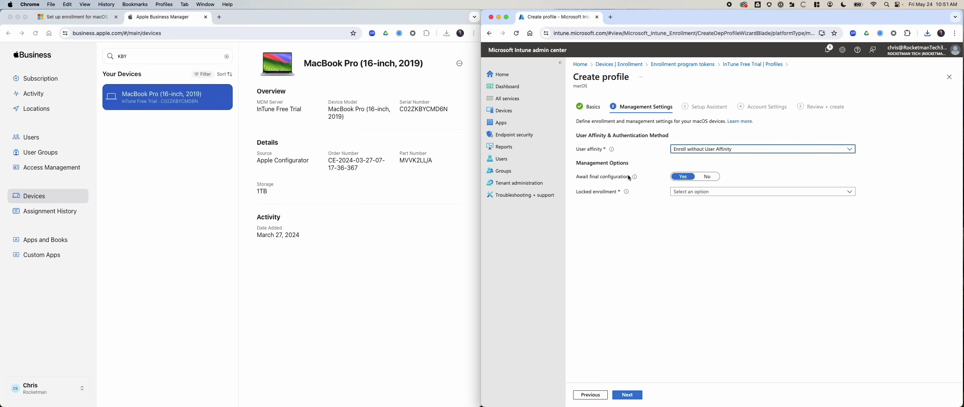
mouse_move(635, 178)
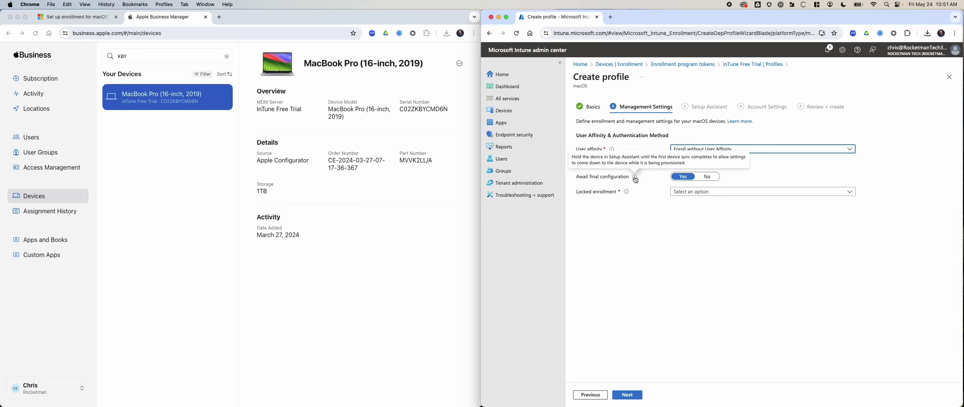
left_click(707, 177)
left_click(703, 193)
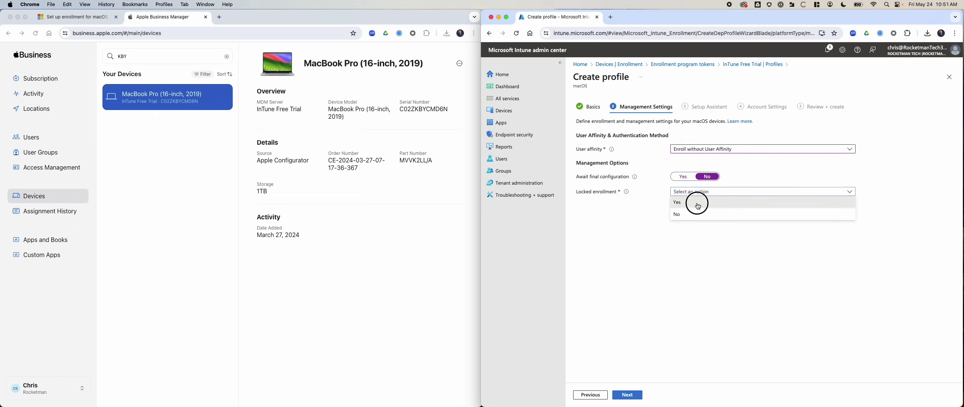
left_click(692, 204)
left_click(632, 395)
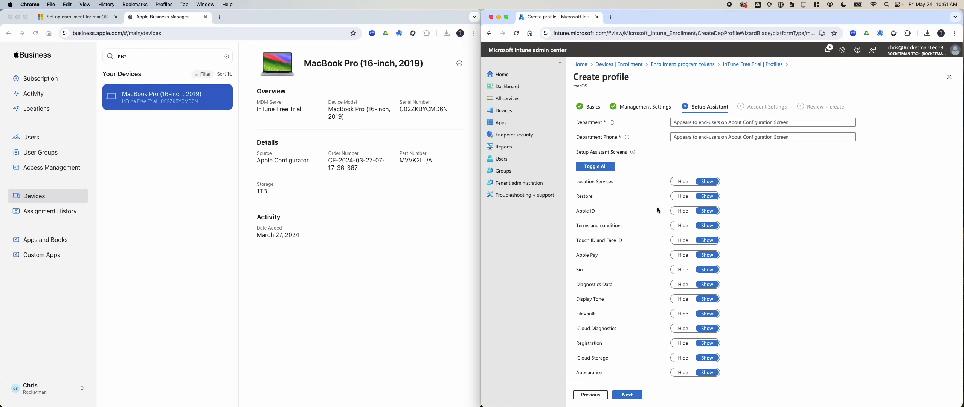
Hide all Setup Assistant screens and enter Rocketman as the Department
left_click(602, 169)
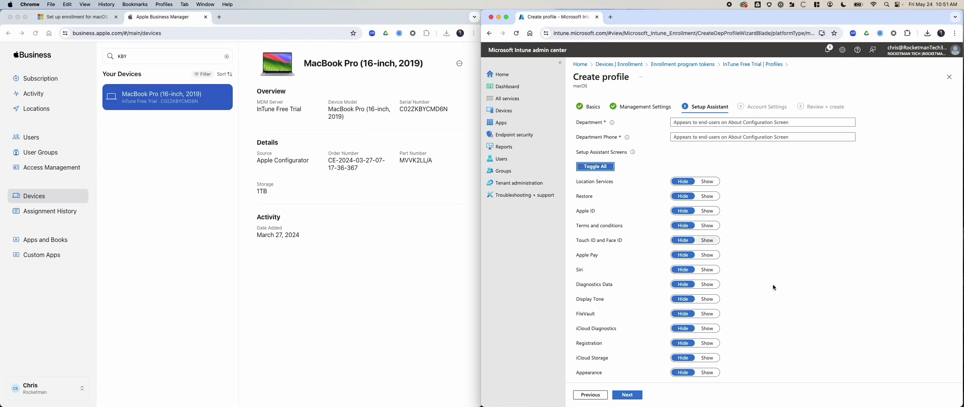
scroll(827, 321, "down", 3)
scroll(749, 310, "up", 3)
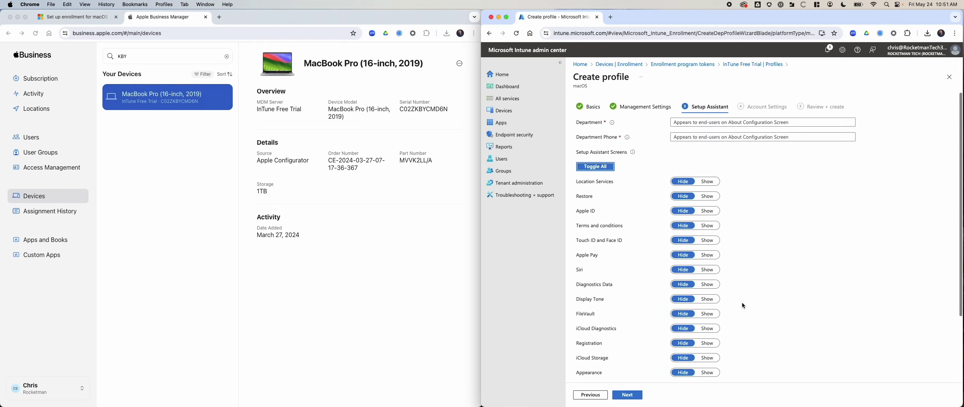
left_click(696, 121)
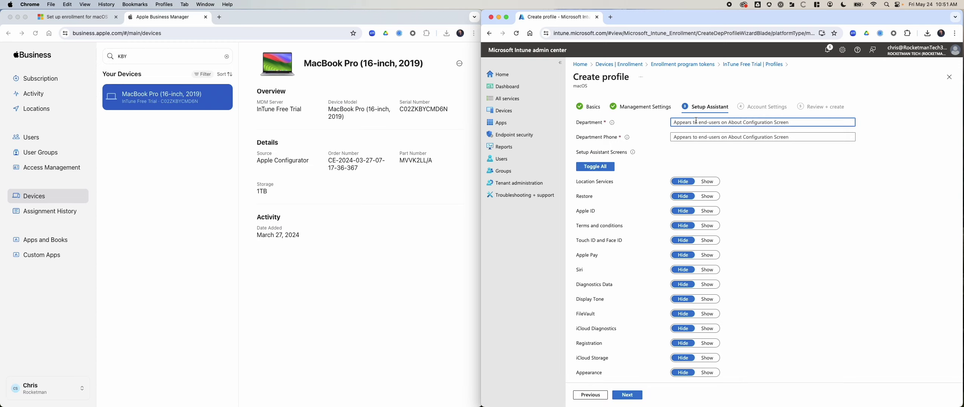
type("Rocketman")
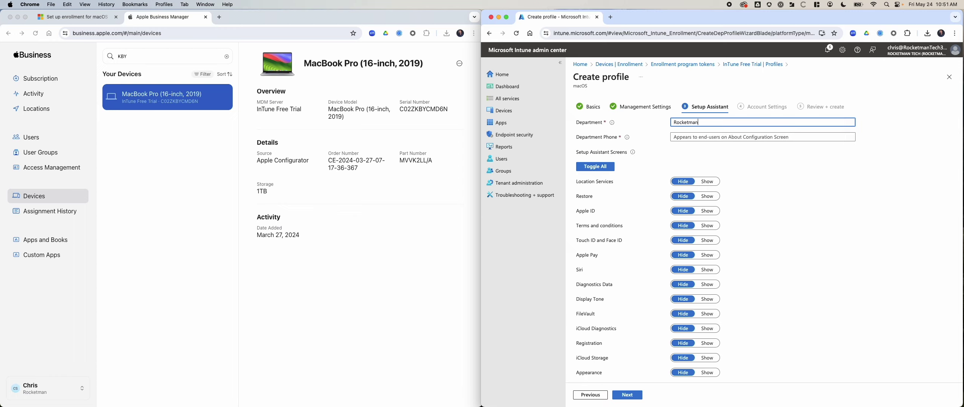
key("Tab")
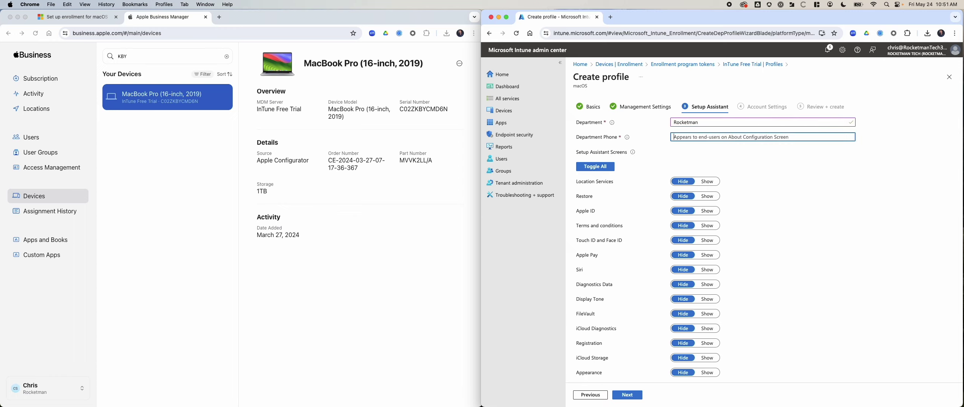
Copy the company phone from rocketman.tech into Department Phone, removing its leading space
left_click(611, 17)
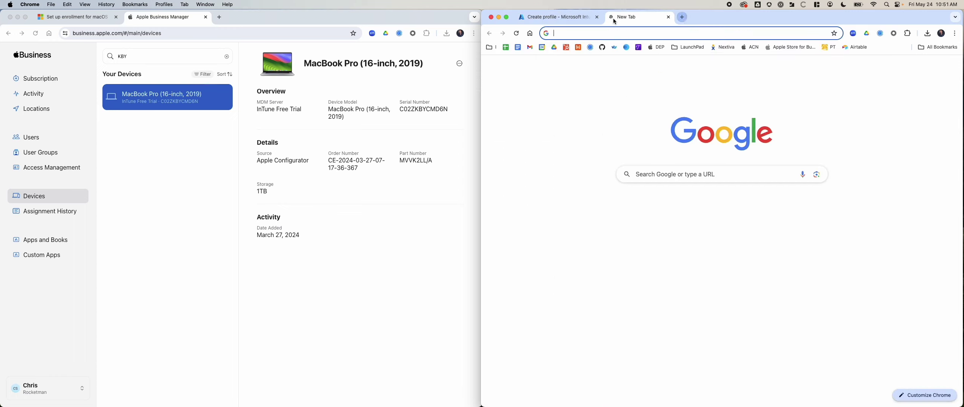
type("rocketman.tech")
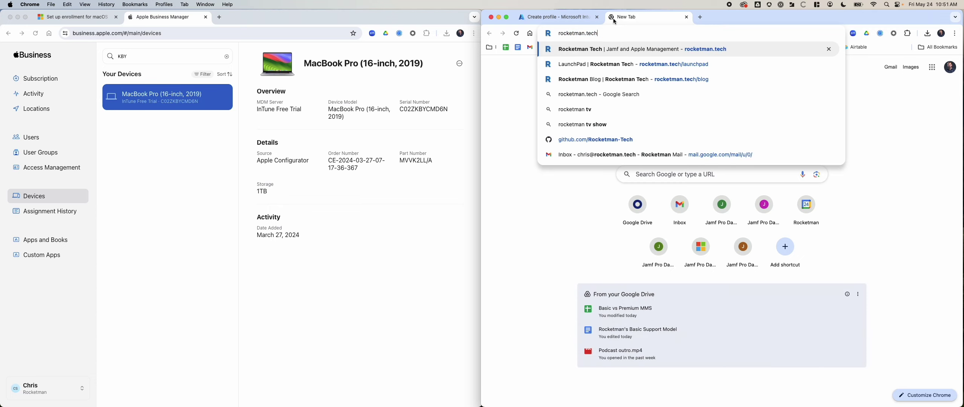
key("Return")
scroll(810, 371, "down", 10)
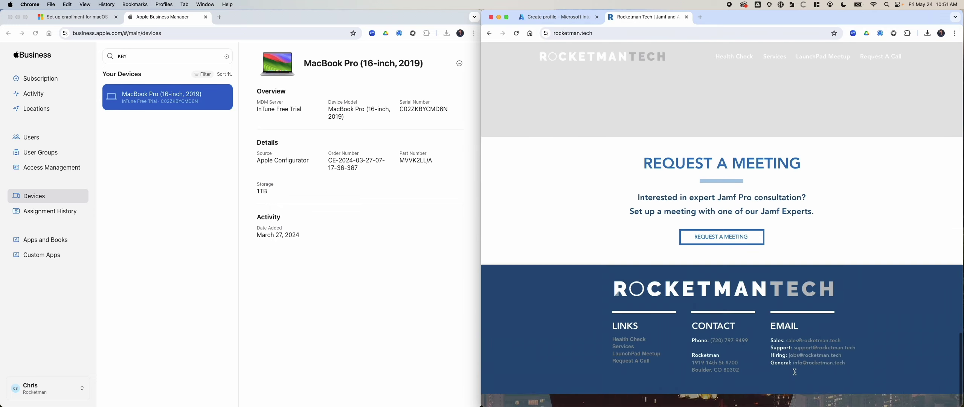
left_click_drag(750, 356, 709, 354)
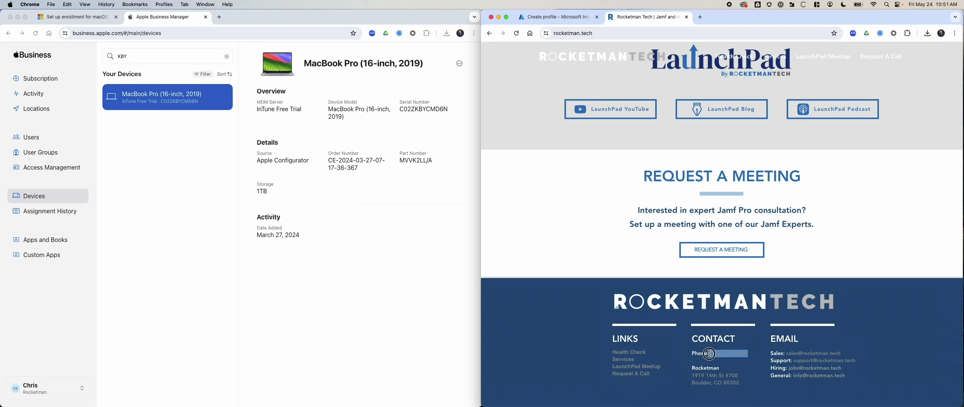
left_click(575, 20)
left_click(676, 136)
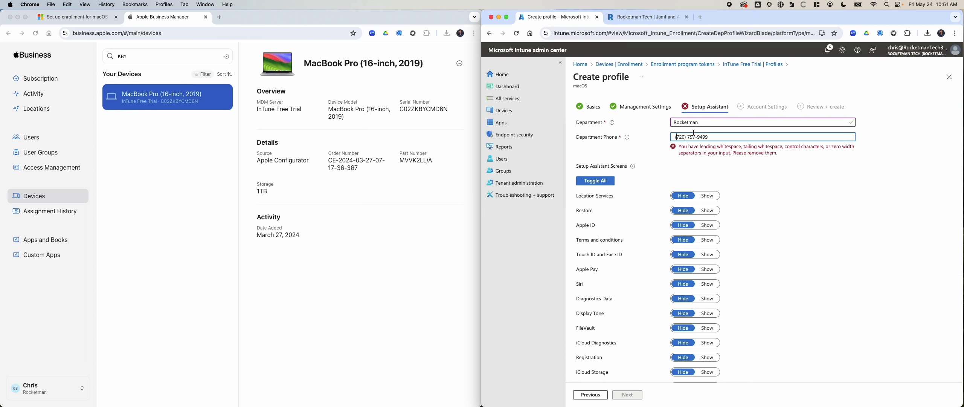
key("BackSpace")
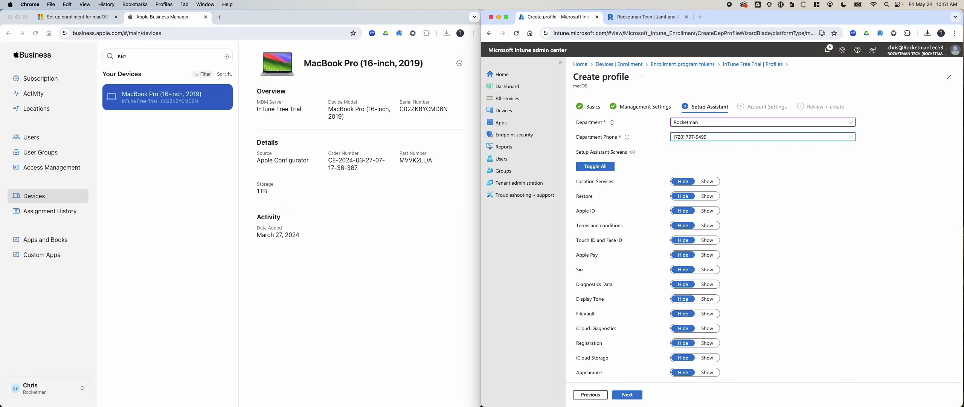
scroll(755, 321, "down", 3)
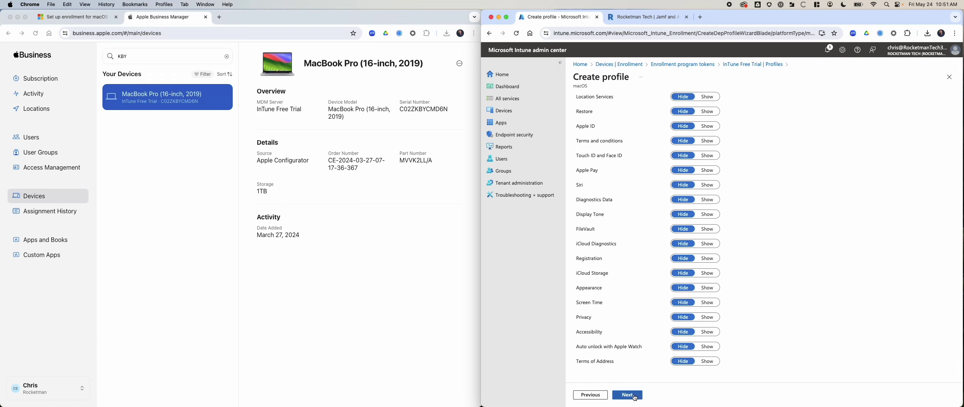
left_click(635, 396)
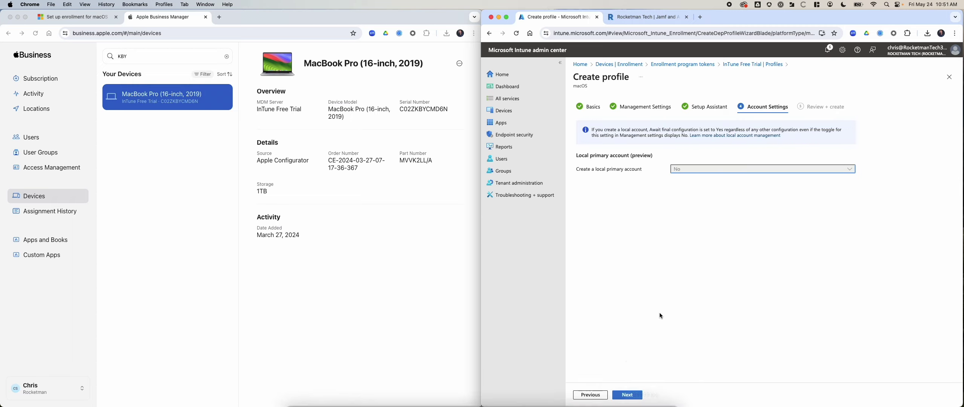
Review and create the Default enrollment profile
left_click(632, 398)
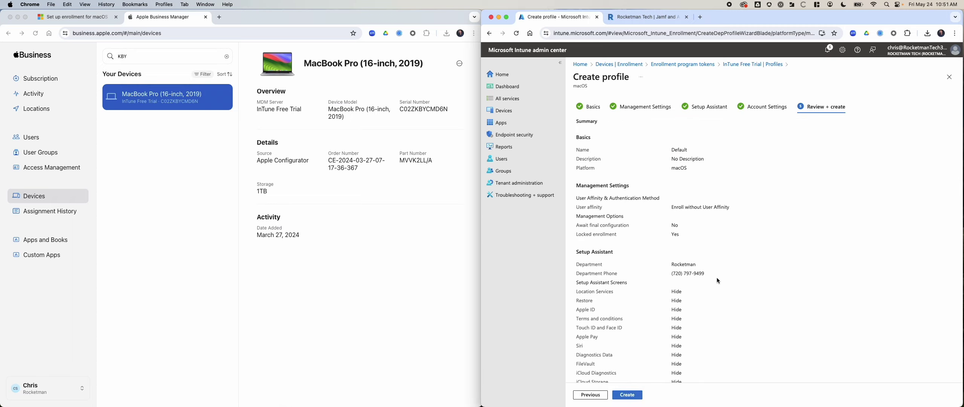
scroll(717, 278, "down", 10)
left_click(632, 395)
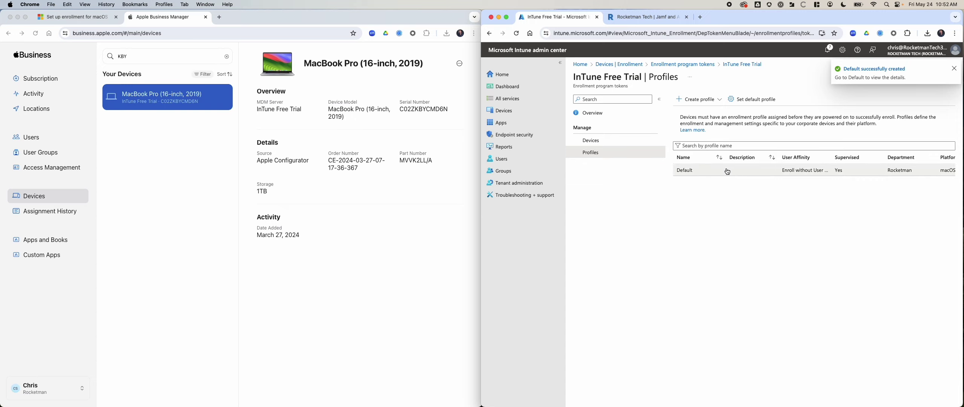
Make Default the token's default macOS enrollment profile and open its Devices list
scroll(904, 167, "right", 3)
left_click(752, 100)
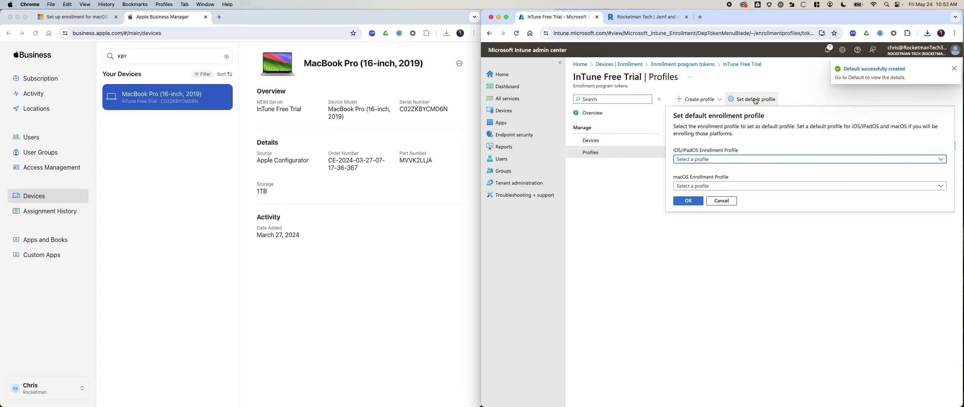
left_click(710, 186)
left_click(703, 195)
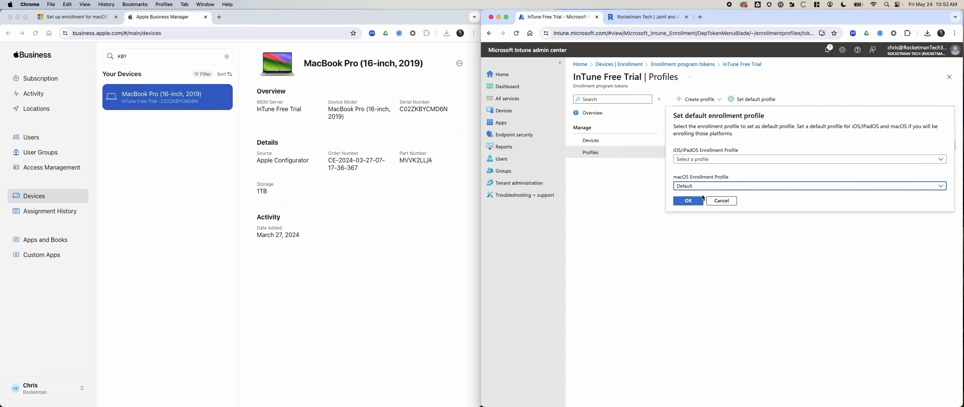
left_click(688, 202)
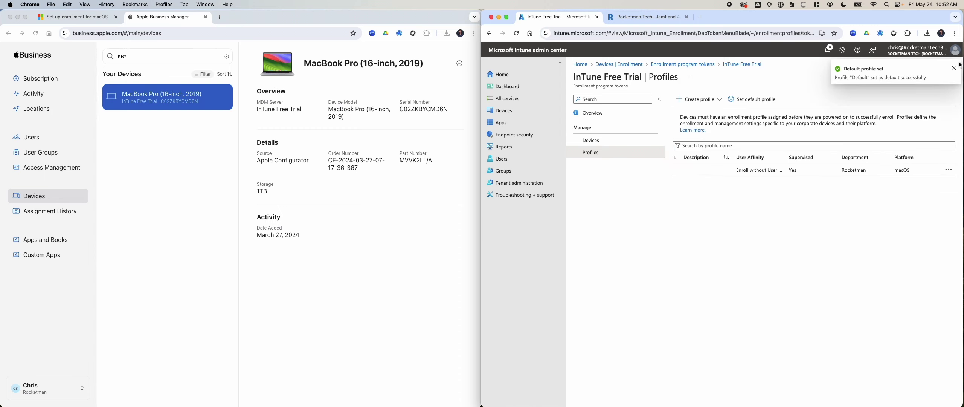
left_click(590, 140)
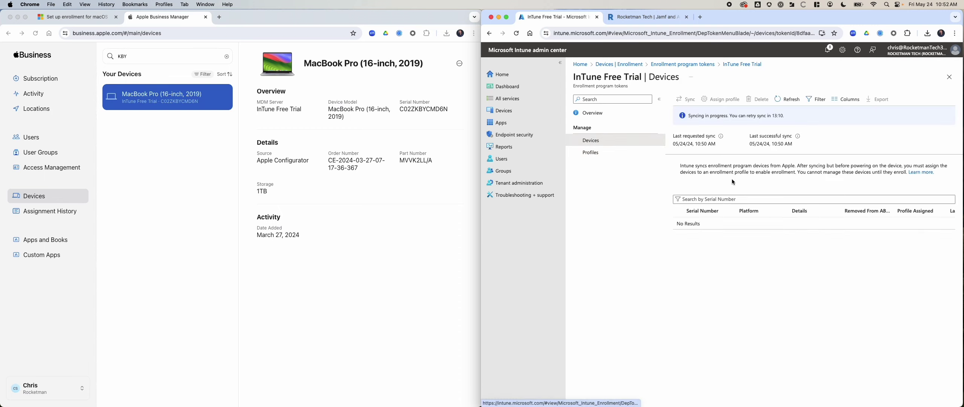
Copy the MacBook's serial from Apple Business Manager into Intune's serial number search
left_click(712, 201)
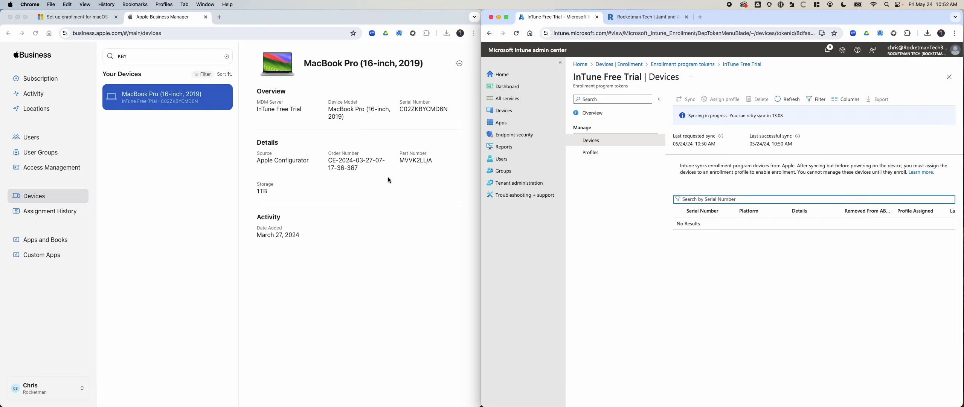
left_click(313, 166)
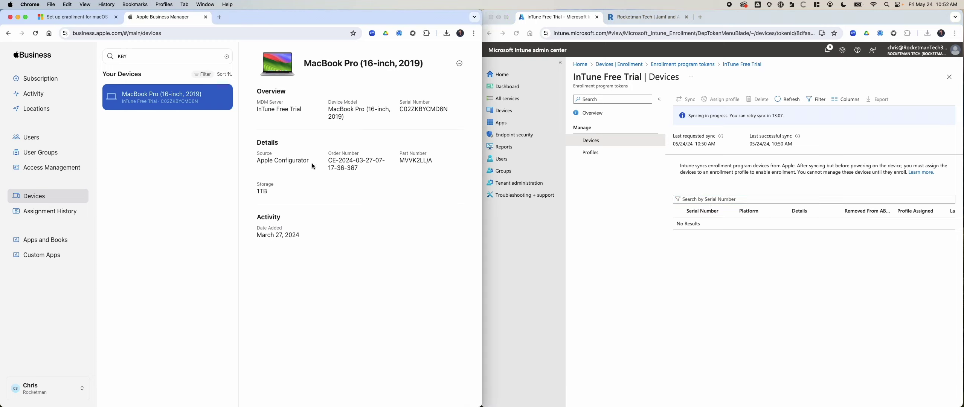
double_click(420, 109)
key("super+c")
left_click(772, 198)
key("super+v")
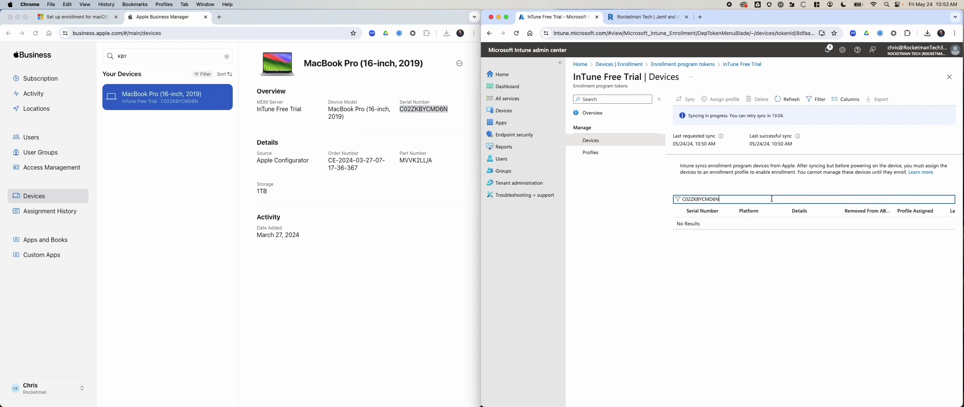
scroll(754, 230, "right", 3)
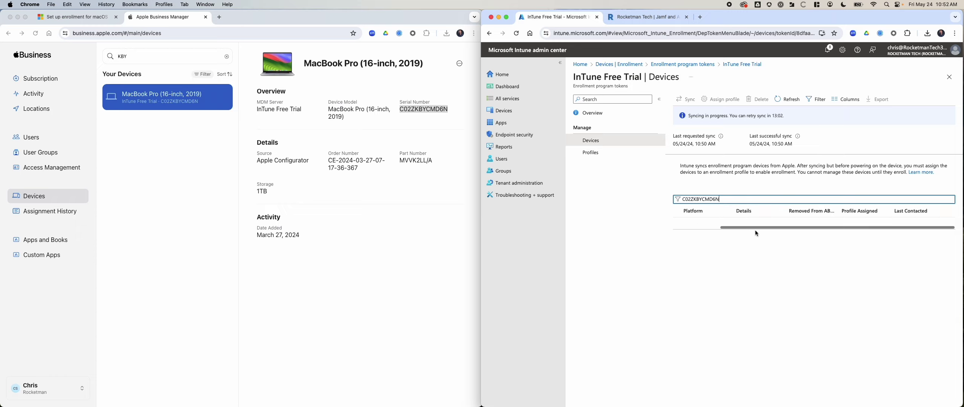
left_click(173, 203)
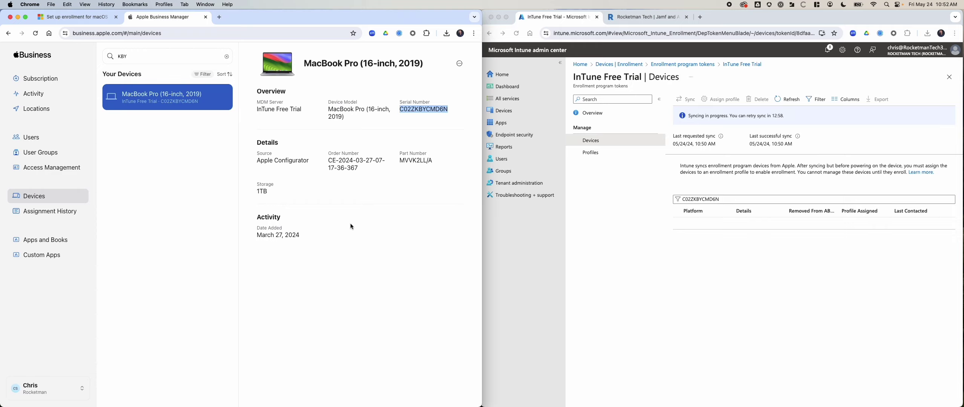
key("super+r")
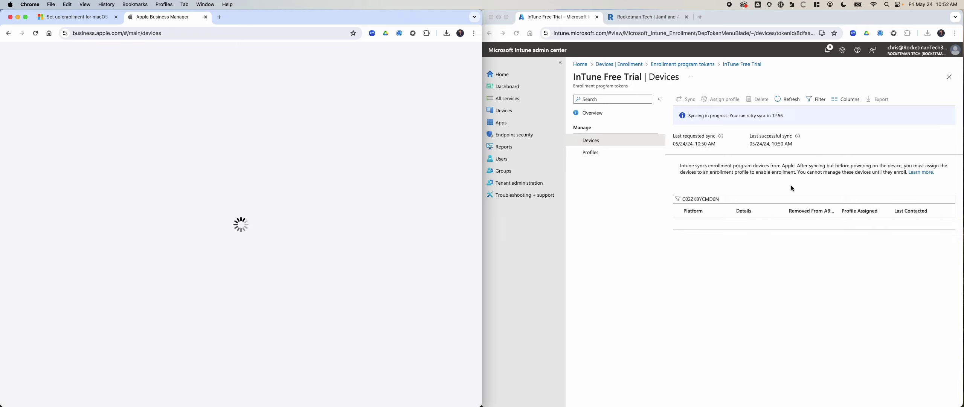
left_click(785, 182)
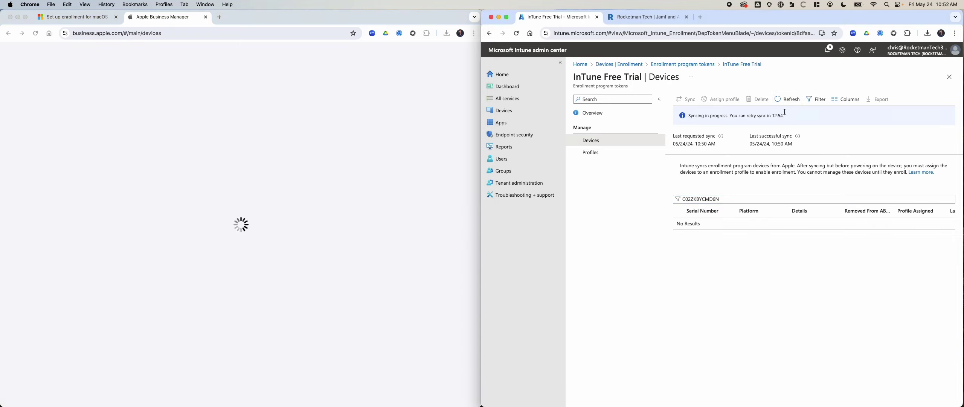
left_click(683, 99)
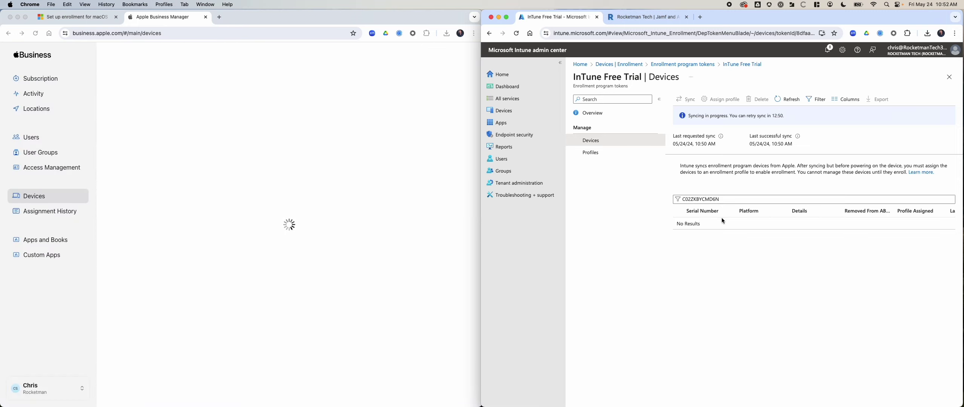
left_click(710, 198)
key("super+a")
key("BackSpace")
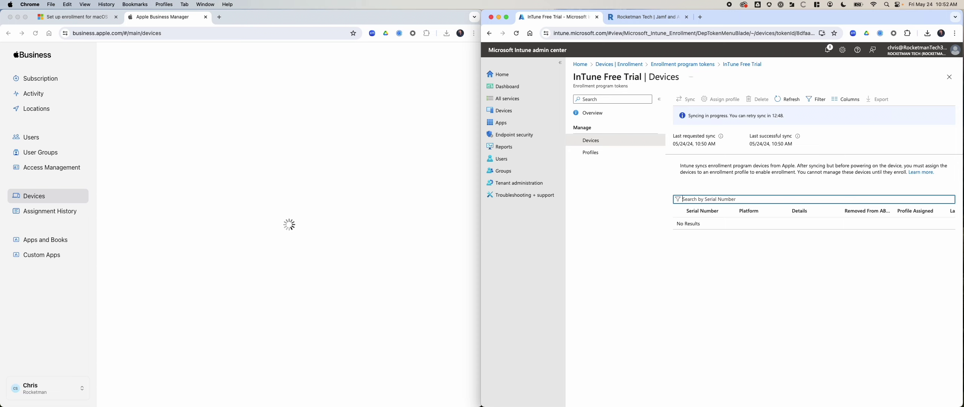
key("super+v")
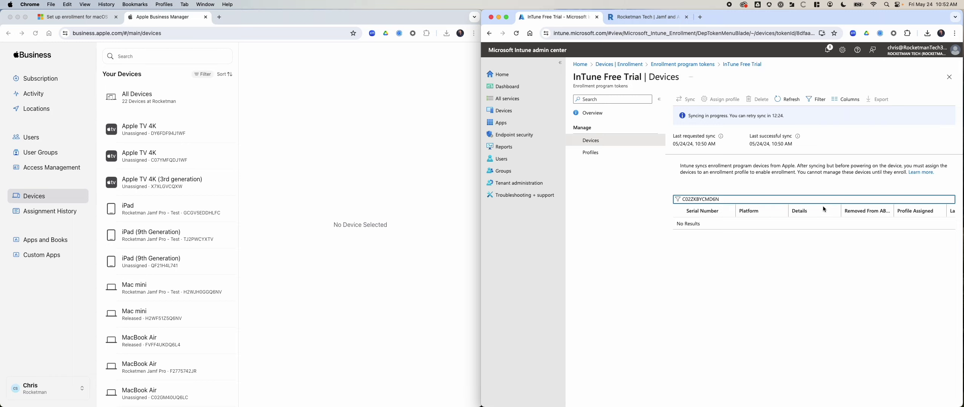
double_click(739, 200)
Refresh the device list twice, re-paste then clear the serial filter, and return to tokens
left_click(787, 99)
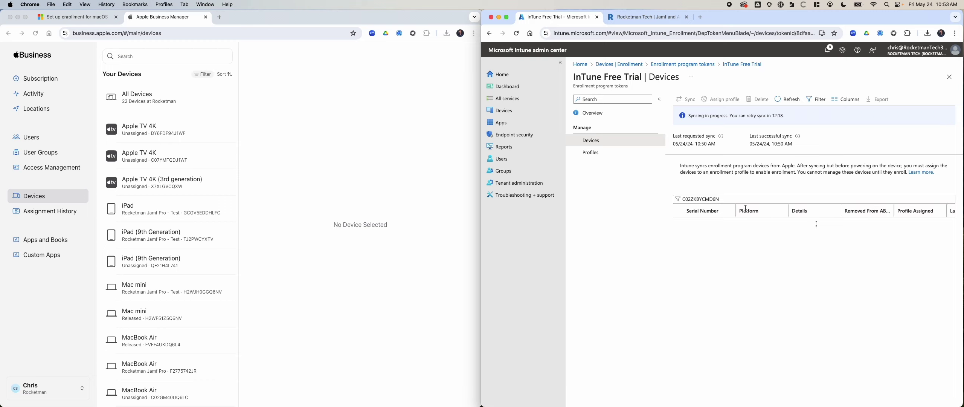
double_click(727, 200)
key("BackSpace")
key("super+v")
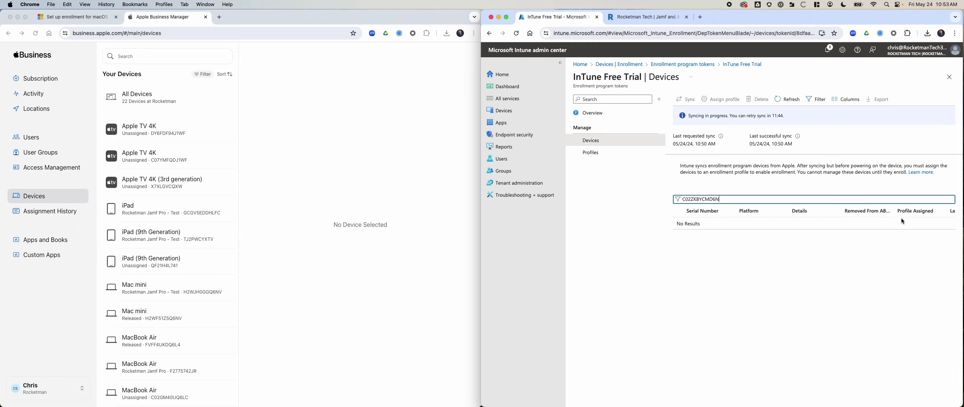
left_click(787, 99)
double_click(738, 197)
key("BackSpace")
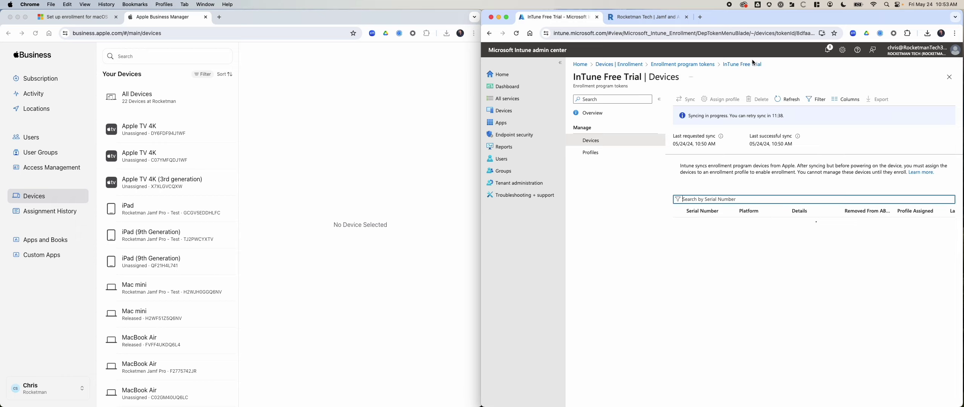
left_click(680, 64)
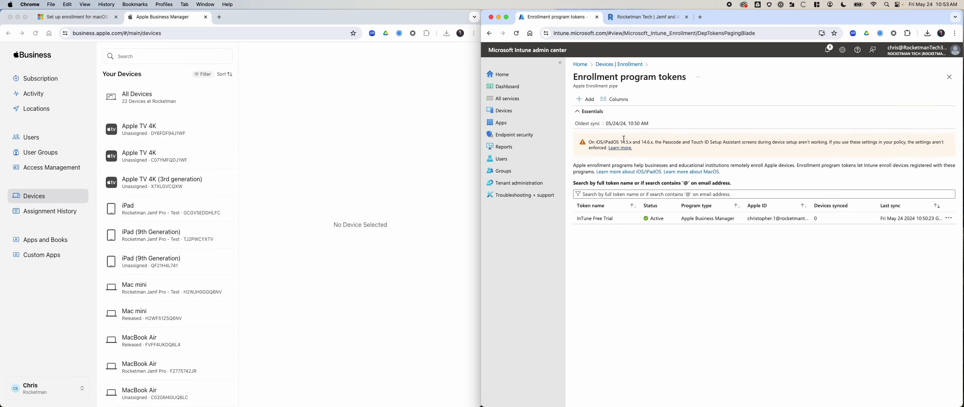
Open the InTune Free Trial token, copy its status, then reload it and open Devices
left_click(596, 218)
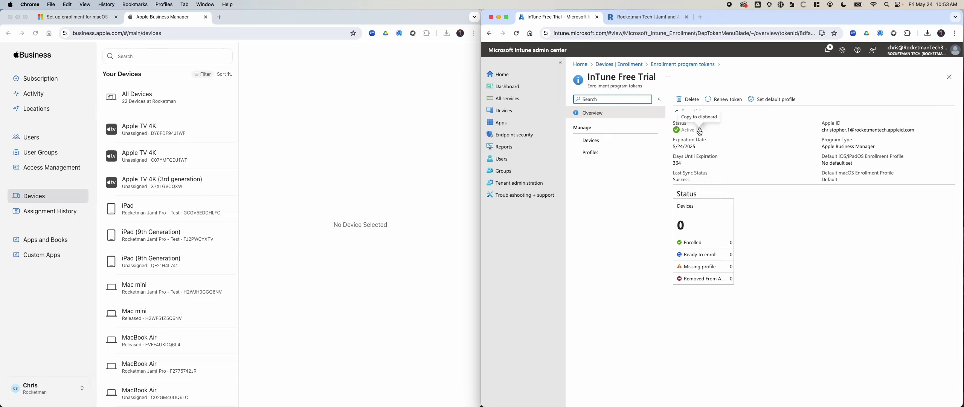
left_click(699, 130)
left_click(700, 18)
key("super+v")
key("Escape")
key("super+w")
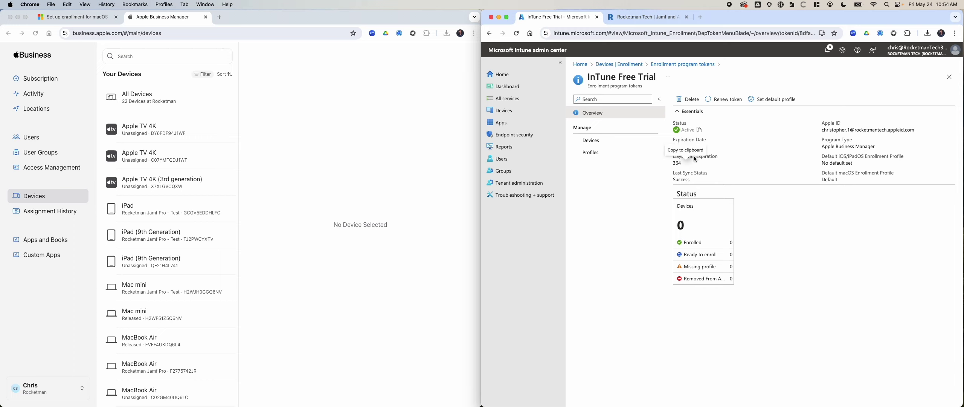
key("super+r")
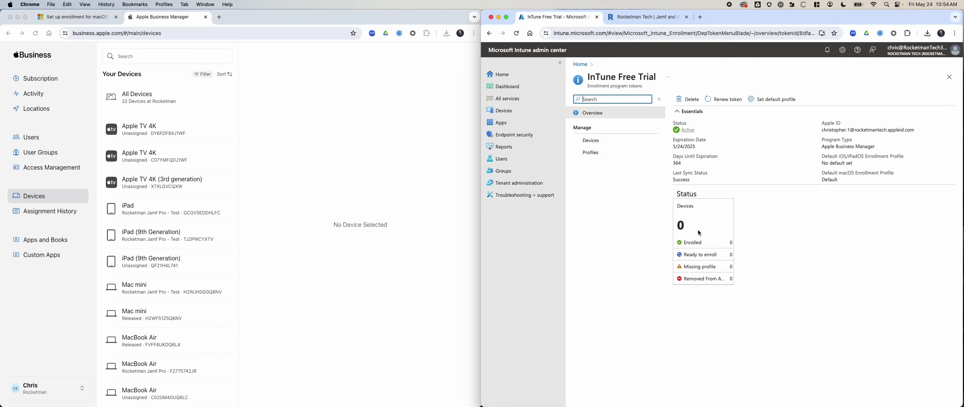
left_click(598, 153)
Open the token's Devices list and copy the MacBook Pro's serial from Apple Business Manager
left_click(592, 140)
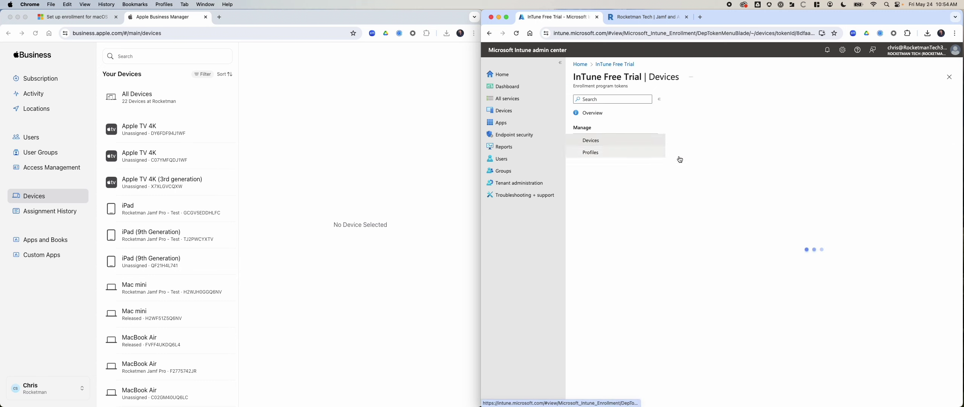
left_click(738, 198)
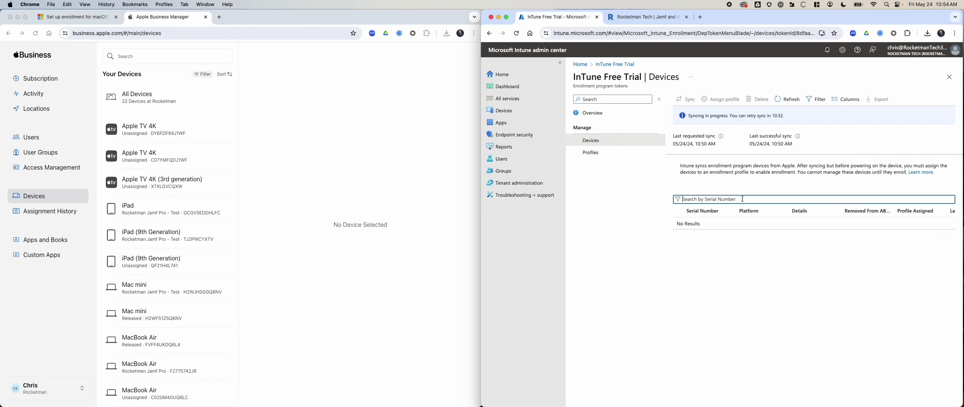
type("KBY")
left_click(150, 52)
left_click(146, 53)
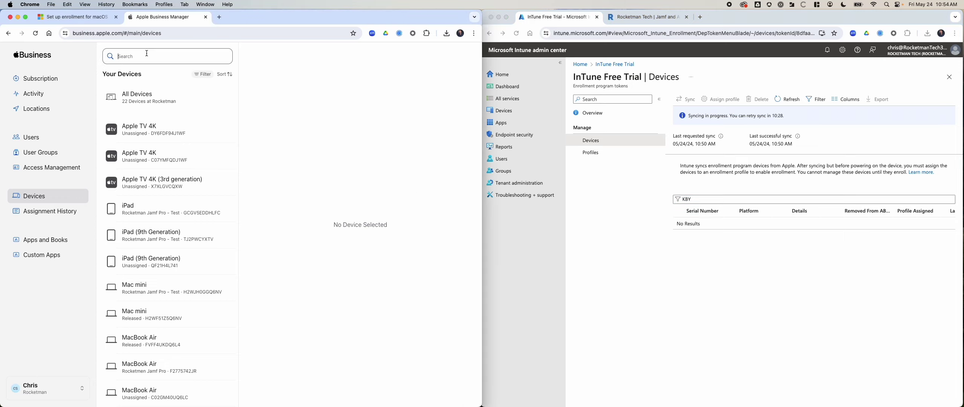
type("B")
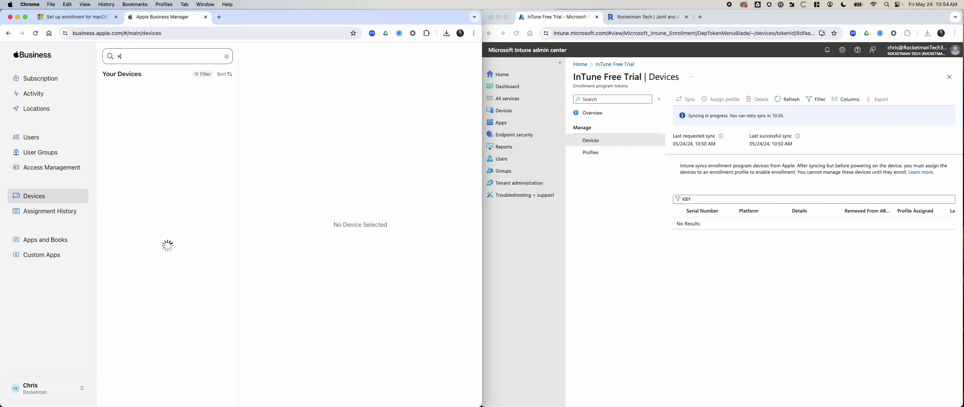
type("BY")
left_click(184, 97)
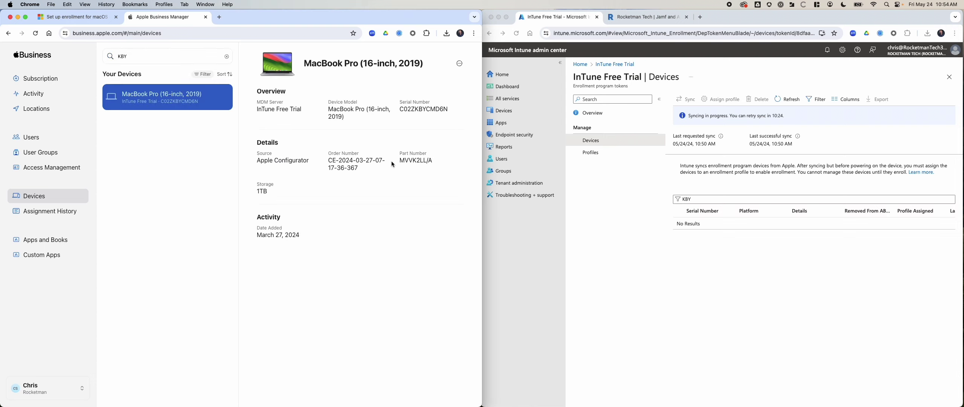
key("super+c")
Filter Intune's devices by that serial, refresh twice, then clear the filter
left_click(700, 198)
key("super+a")
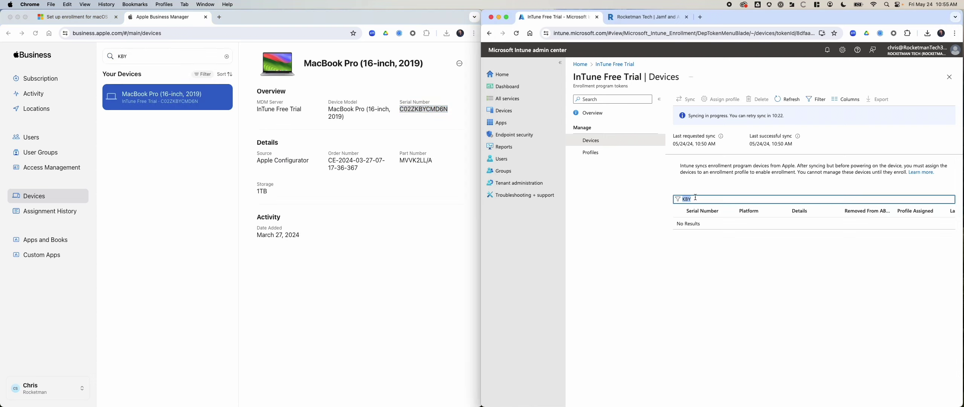
key("super+v")
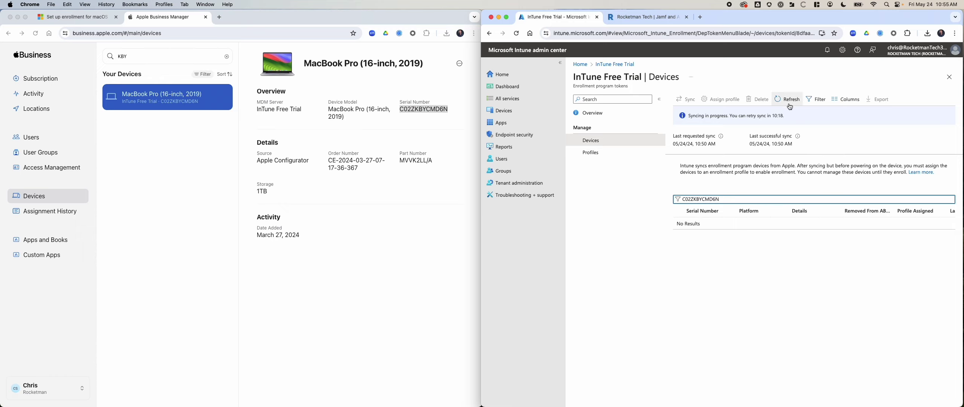
left_click(779, 101)
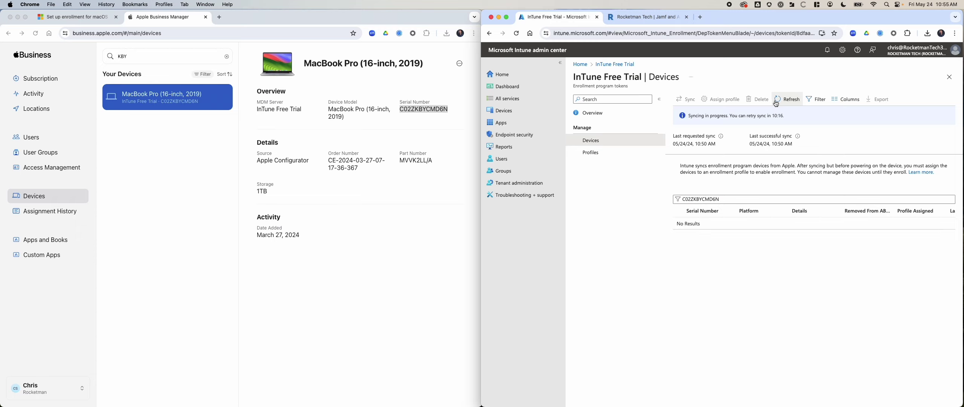
left_click(778, 101)
double_click(719, 196)
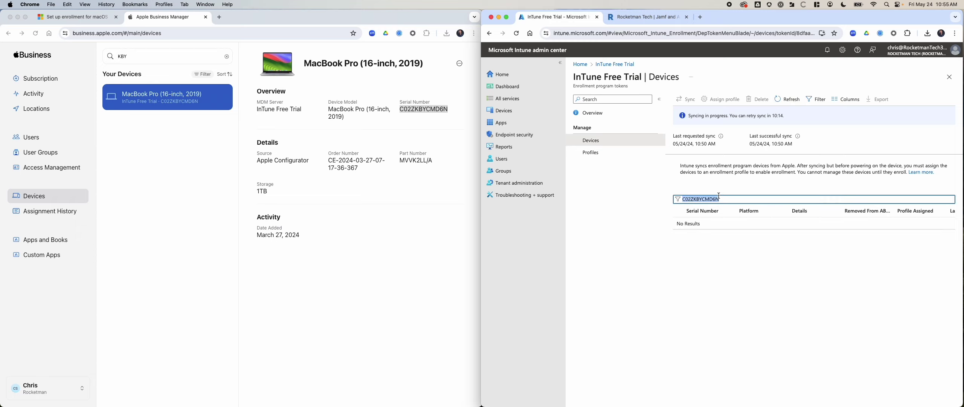
key("BackSpace")
left_click(77, 20)
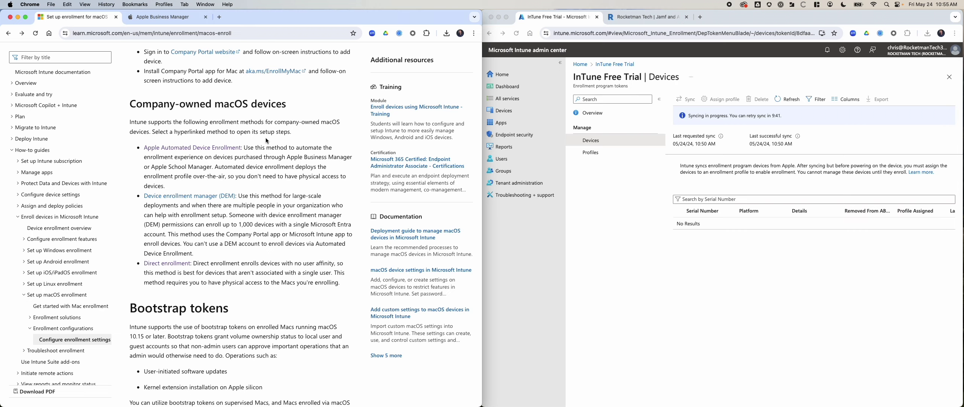
Open the Direct enrollment article from the Company-owned macOS devices section
left_click(185, 264)
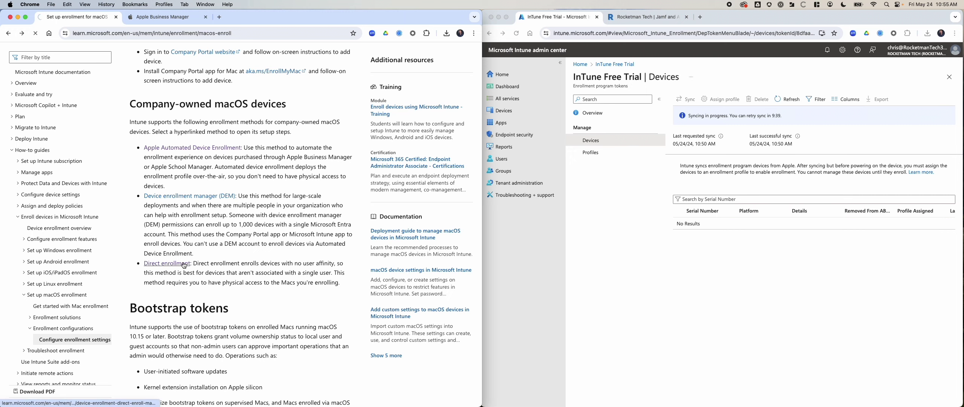
Scroll the Direct Enrollment for macOS article down to Prerequisites and Step 1: Create enrollment profile
scroll(319, 291, "down", 5)
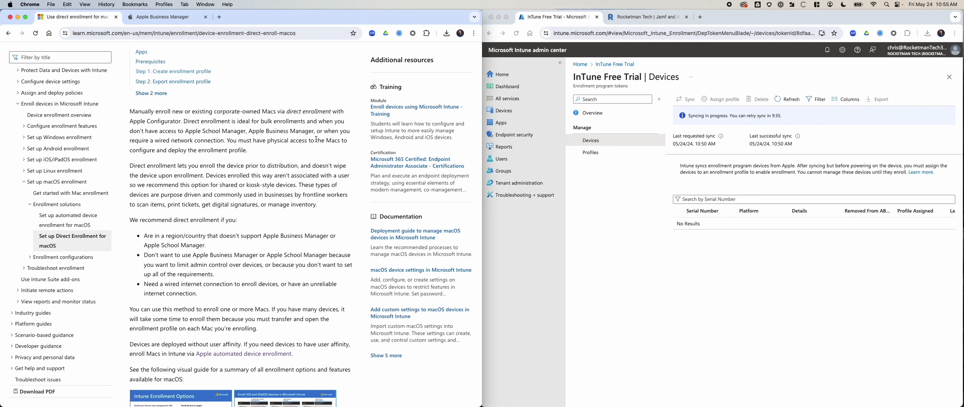
scroll(307, 139, "down", 1)
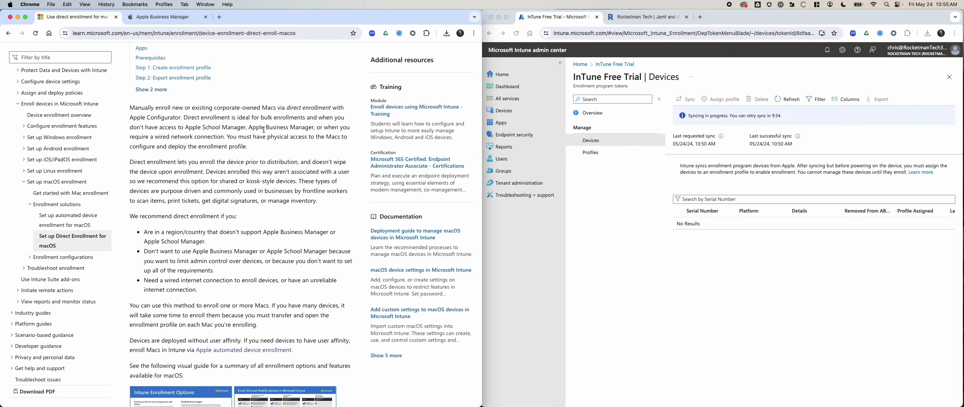
scroll(305, 151, "down", 5)
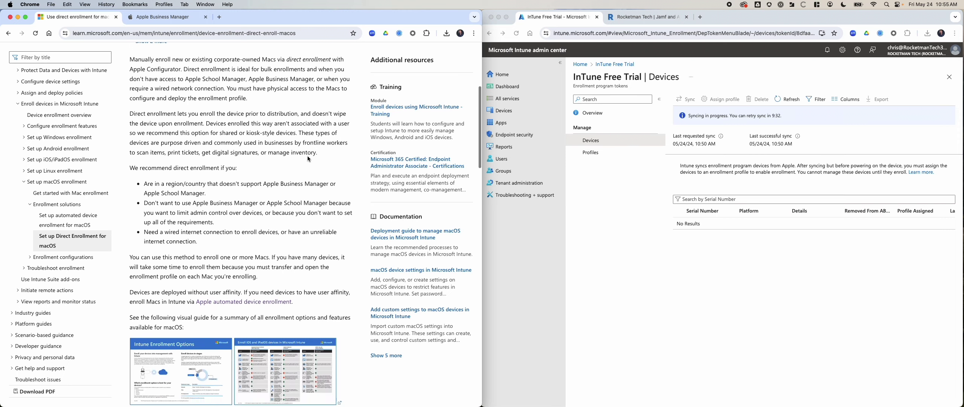
scroll(221, 161, "down", 5)
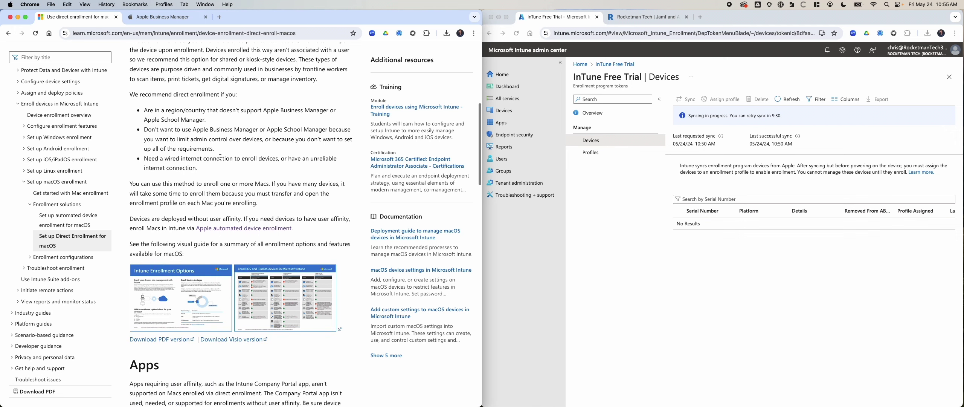
scroll(221, 161, "down", 6)
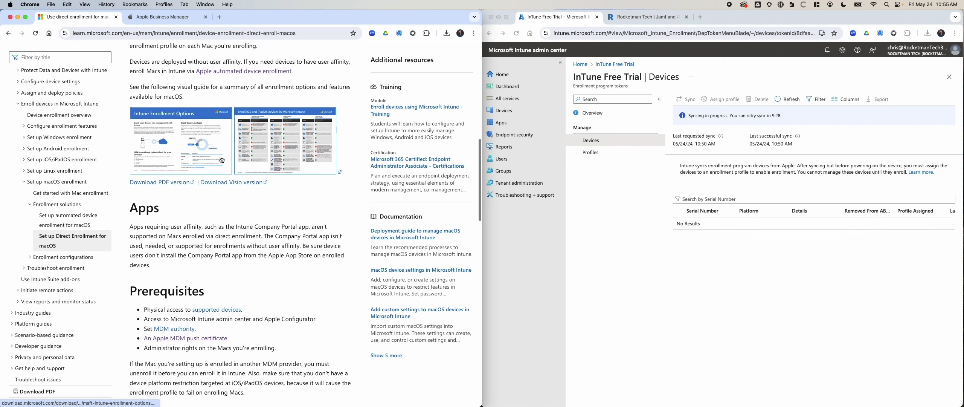
scroll(221, 158, "down", 4)
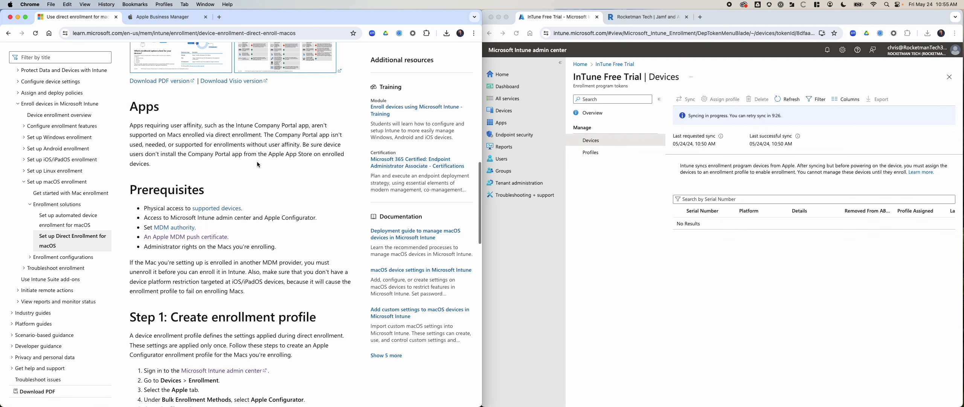
scroll(258, 164, "down", 2)
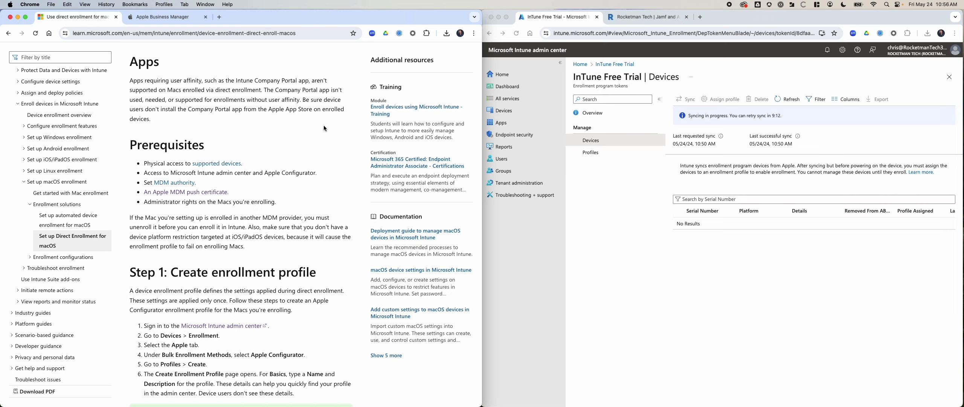
scroll(293, 145, "down", 3)
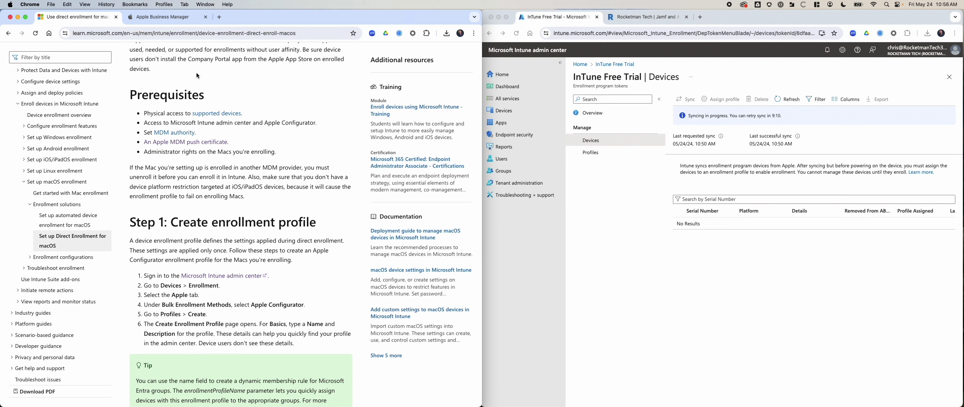
scroll(272, 129, "down", 1)
scroll(271, 128, "down", 1)
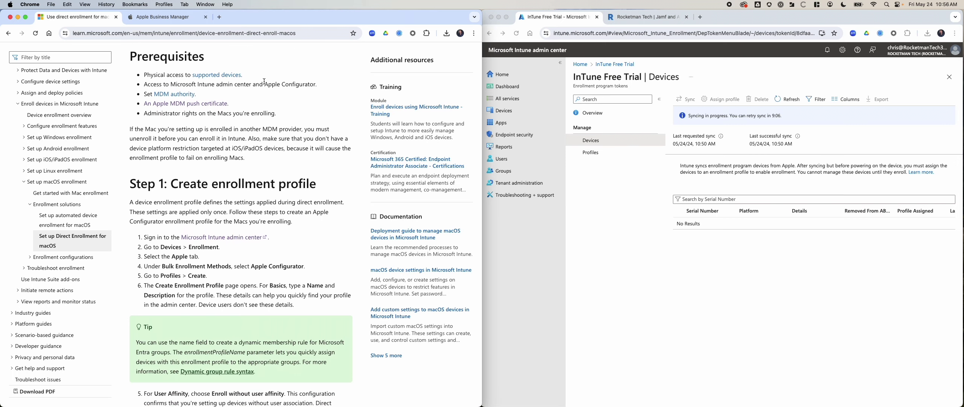
scroll(290, 129, "down", 5)
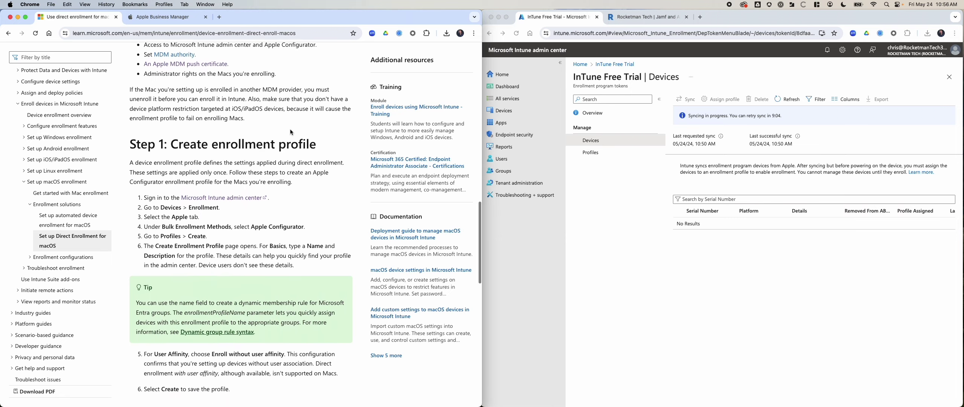
scroll(291, 132, "up", 5)
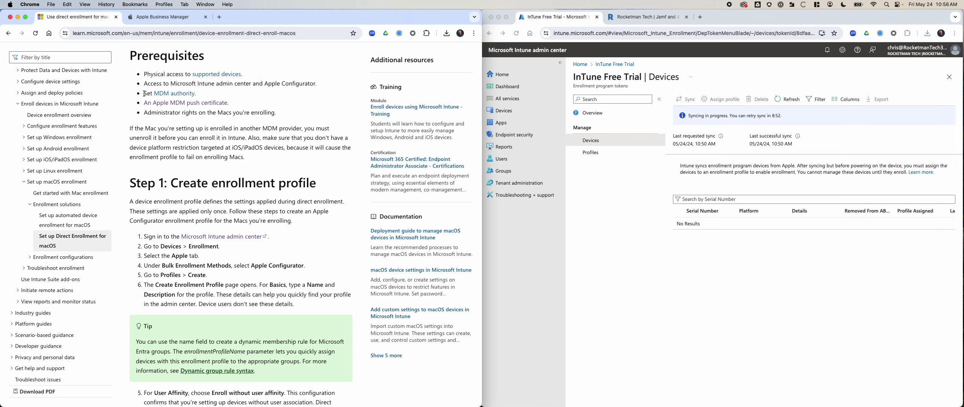
Open the MDM authority article in a new tab, skim it, and return to direct enrollment
right_click(179, 95)
left_click(203, 97)
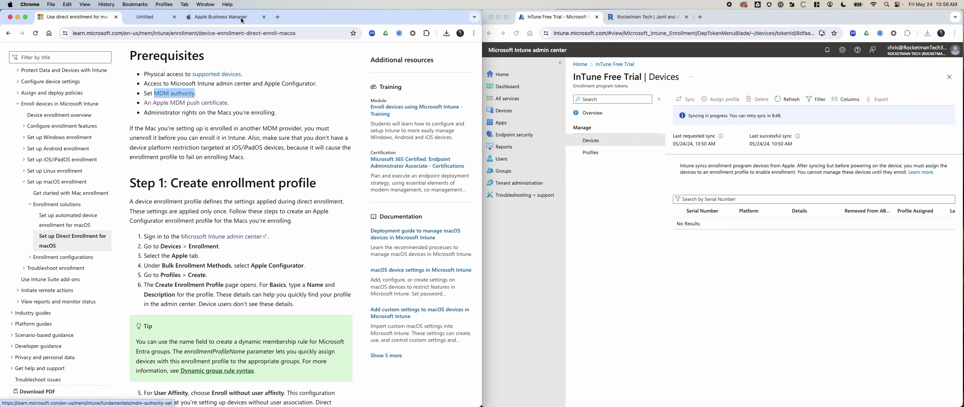
left_click(179, 19)
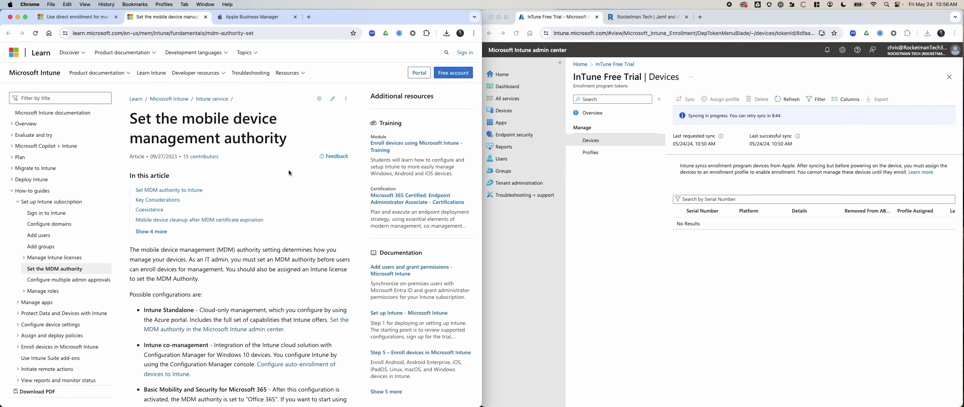
scroll(289, 172, "down", 5)
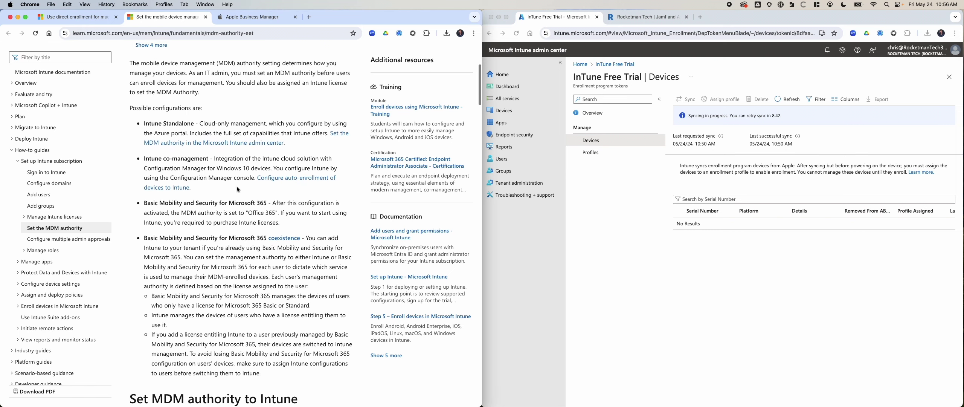
scroll(236, 187, "up", 3)
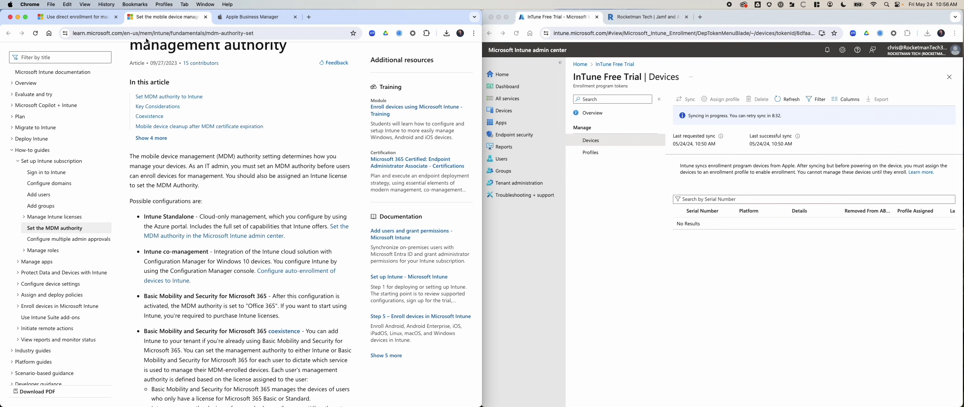
left_click(103, 17)
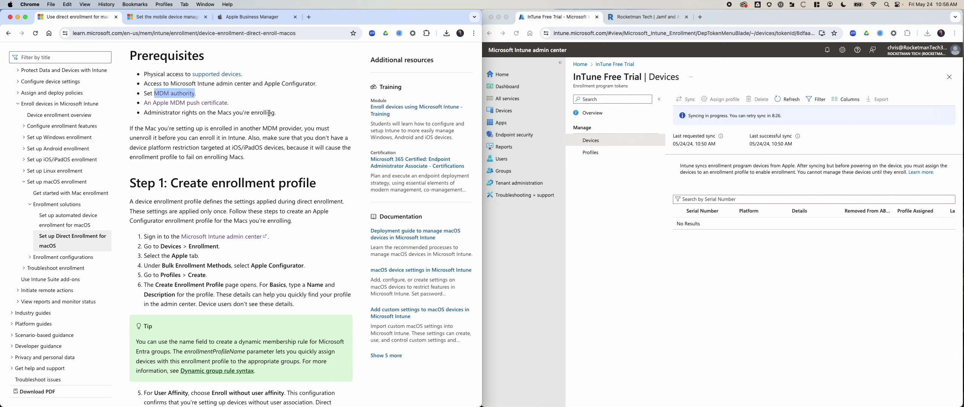
scroll(270, 113, "down", 4)
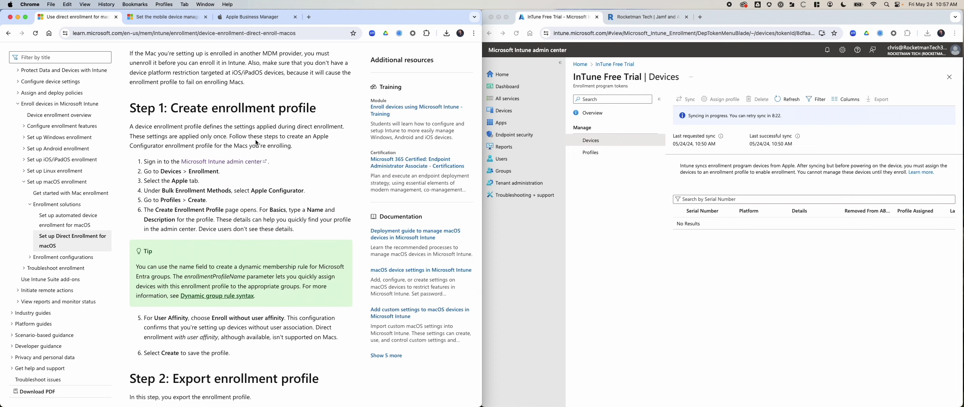
Scroll the Learn article down to Step 2: Export enrollment profile, then return to the Intune window
scroll(256, 139, "down", 3)
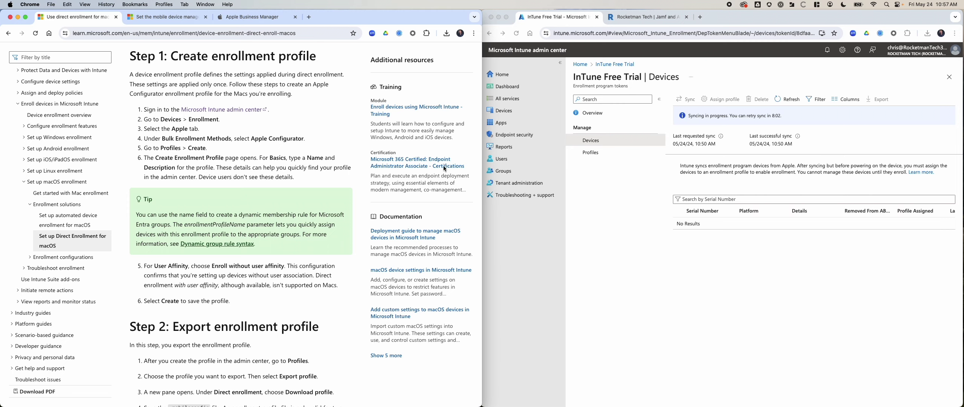
scroll(317, 279, "down", 1)
scroll(315, 281, "down", 5)
scroll(315, 280, "up", 10)
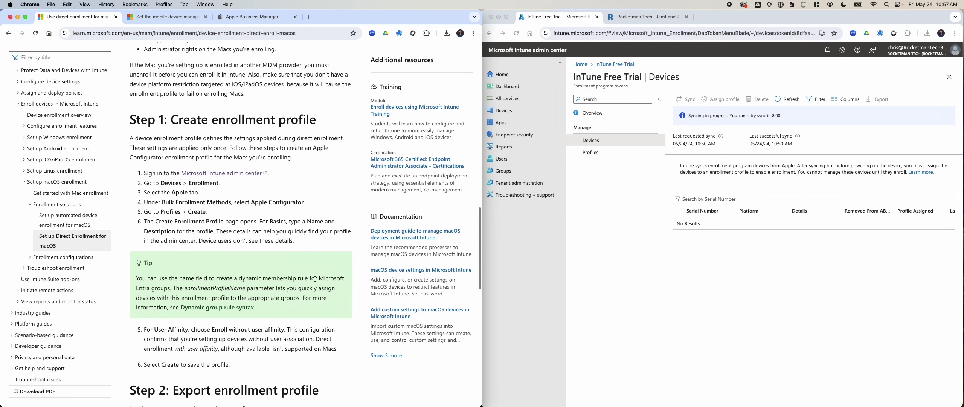
scroll(316, 279, "down", 5)
scroll(315, 279, "down", 3)
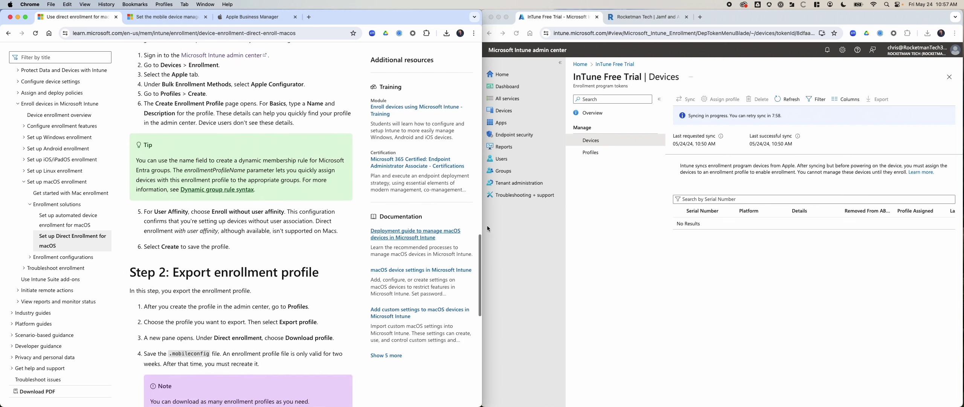
left_click(631, 240)
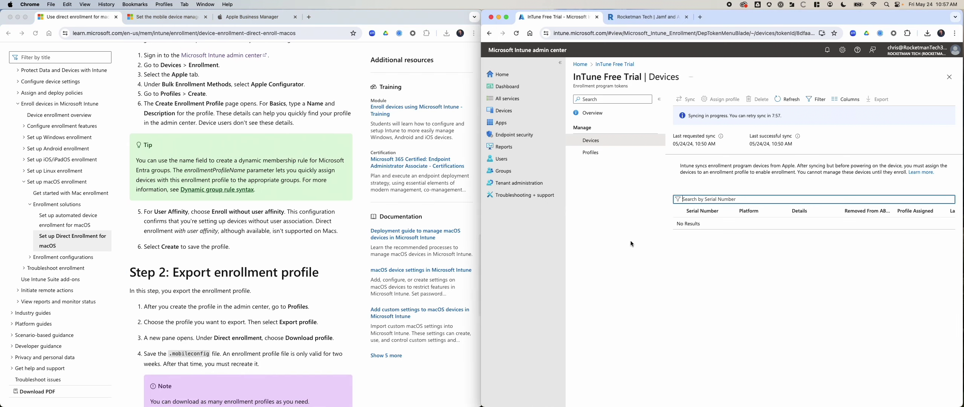
Navigate to Devices > Enrollment > Apple > Apple Configurator > Profiles
left_click(524, 111)
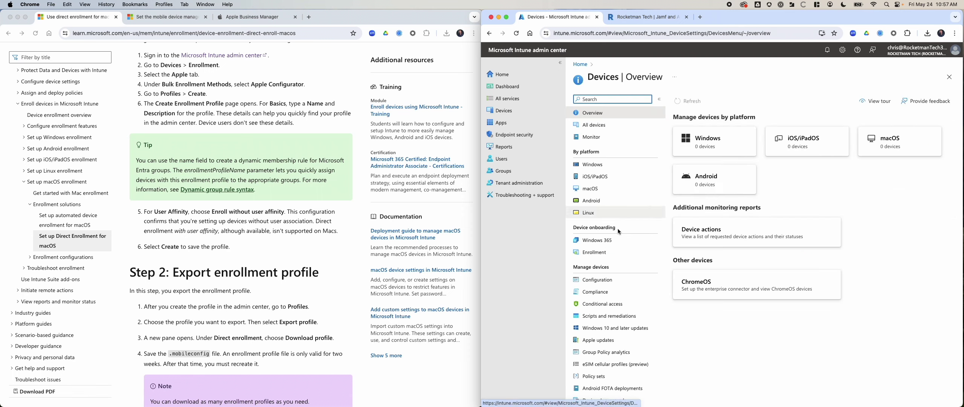
left_click(605, 254)
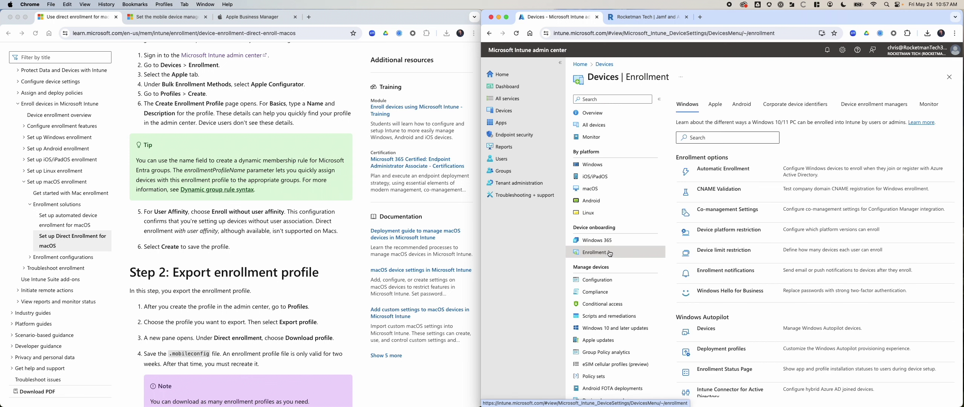
left_click(724, 101)
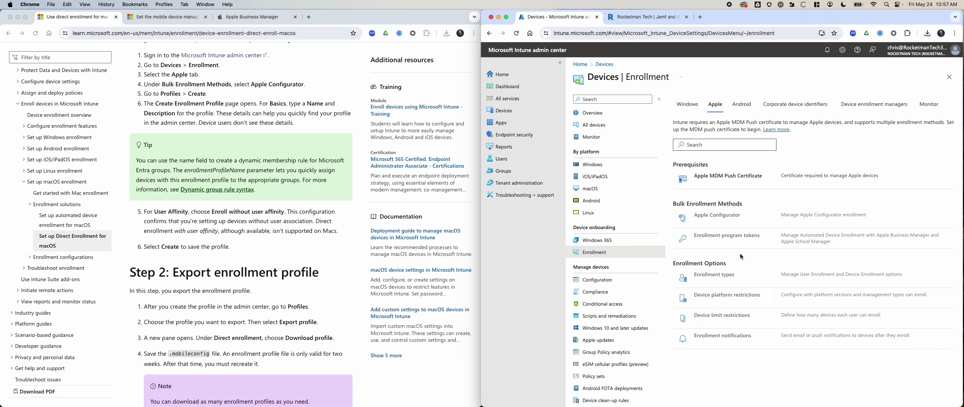
left_click(720, 217)
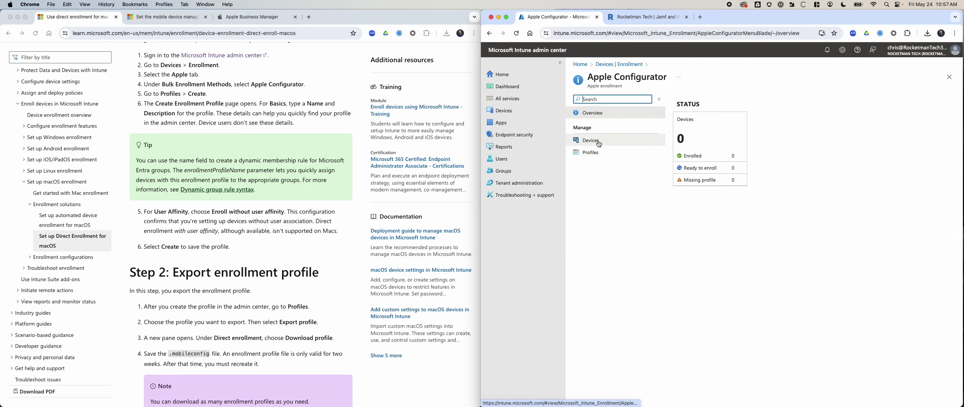
left_click(599, 156)
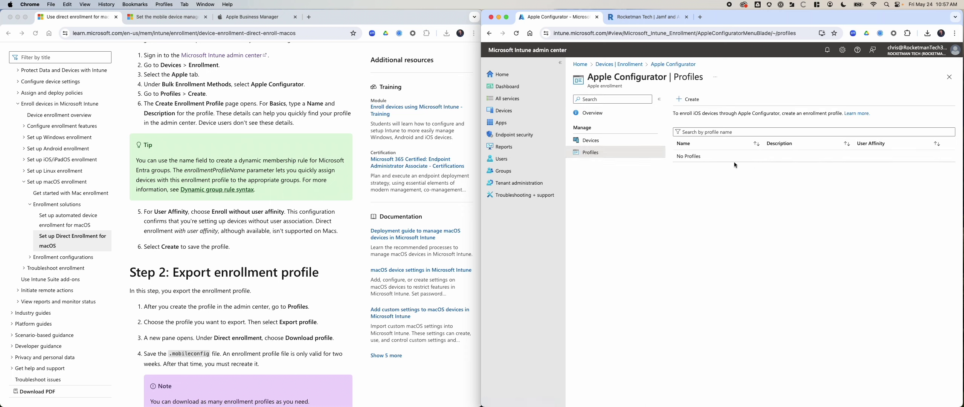
left_click(685, 99)
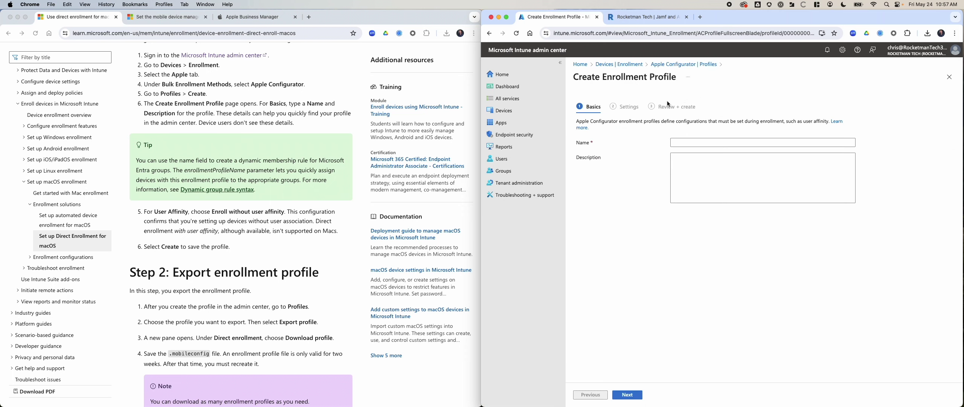
left_click(697, 64)
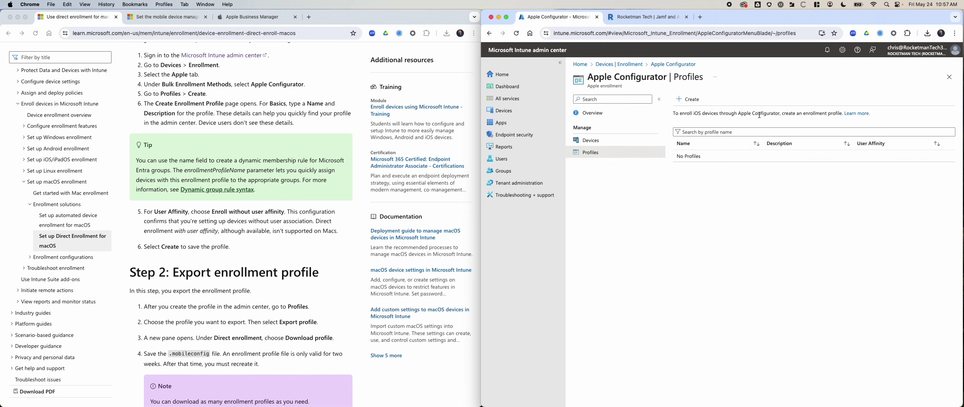
triple_click(828, 116)
left_click(799, 113)
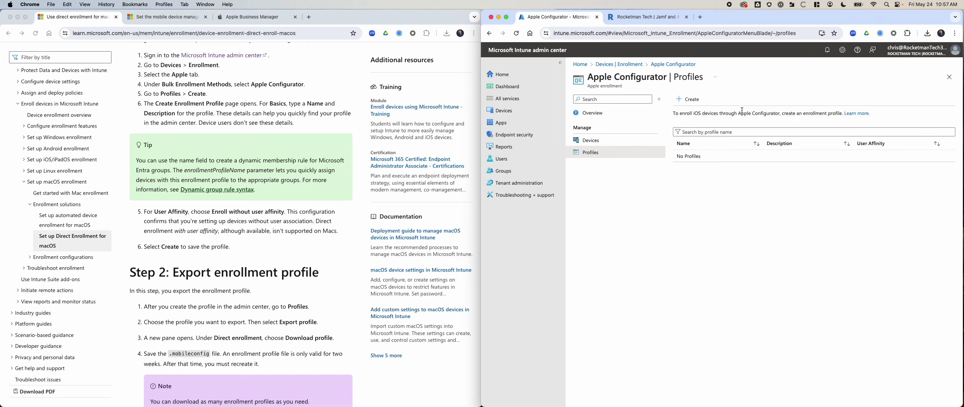
Start a new Apple Configurator profile and name it 'macOS Enrollment'
left_click(695, 104)
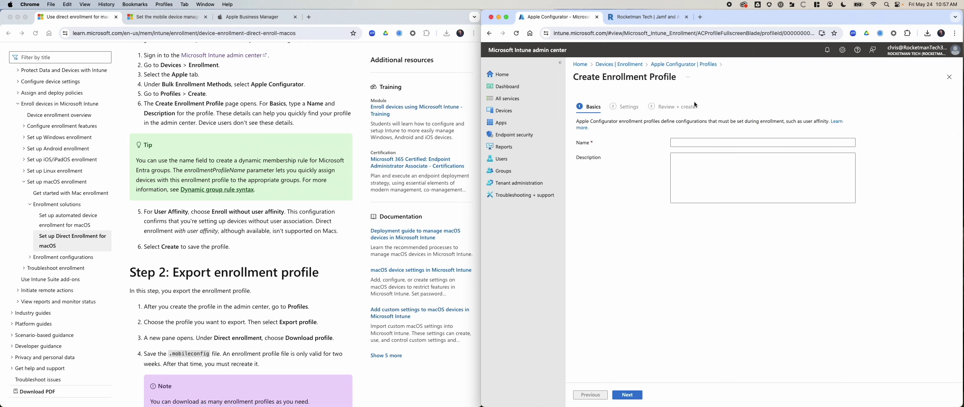
left_click(715, 141)
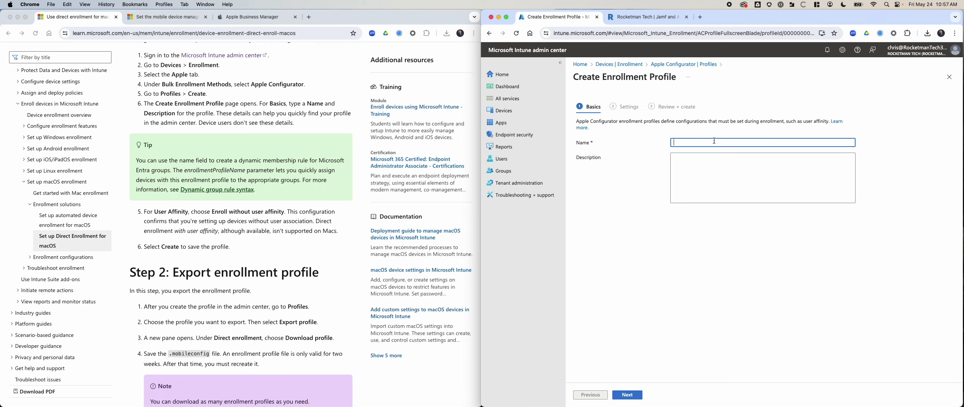
type("Apple Configuratore")
left_click(628, 395)
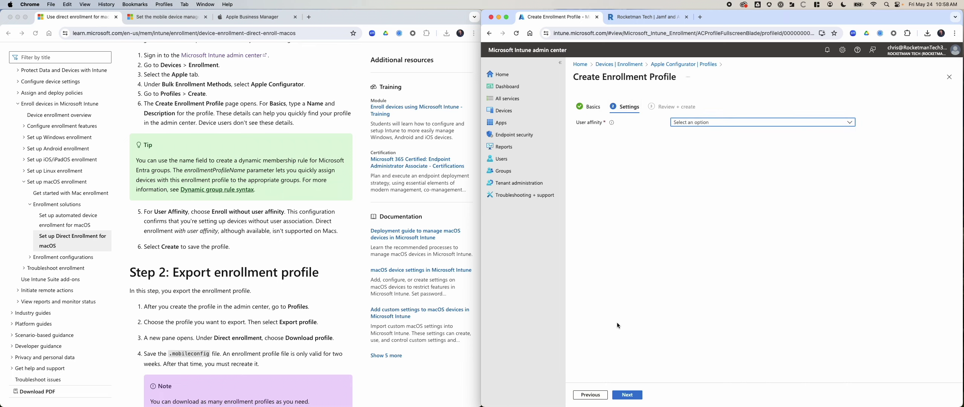
left_click(590, 394)
left_click_drag(715, 142, 674, 143)
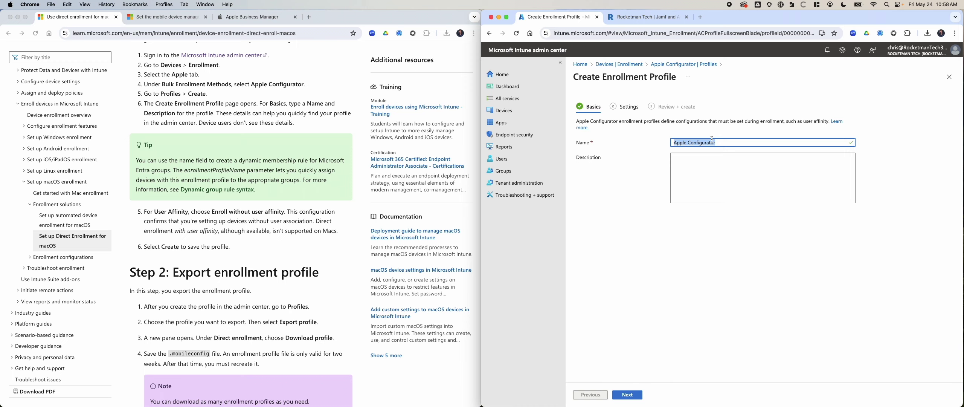
type("macOS Enrollment")
Set user affinity to Enroll without user affinity and create the profile
left_click(642, 395)
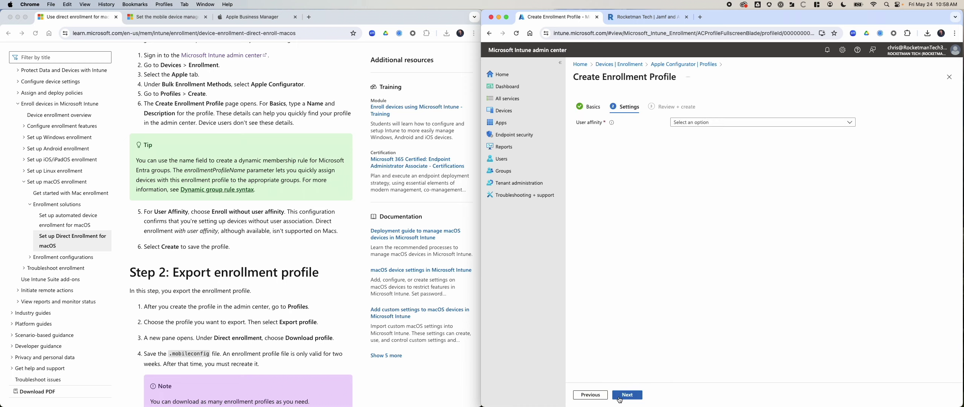
left_click(696, 122)
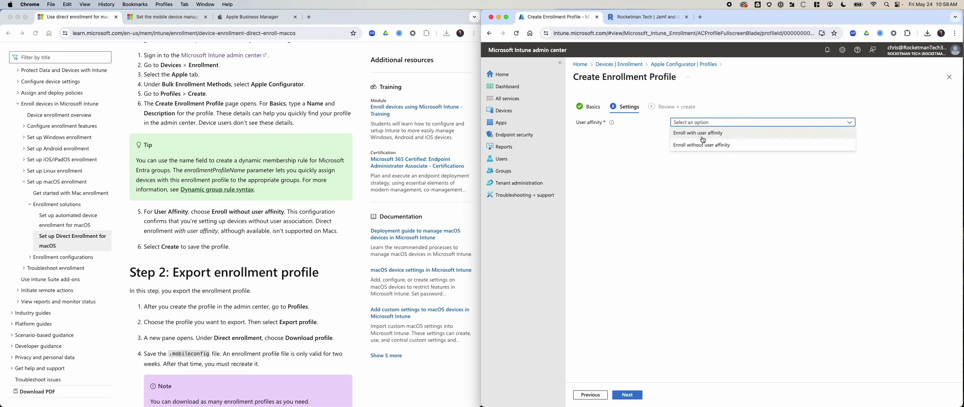
left_click(703, 145)
left_click(632, 394)
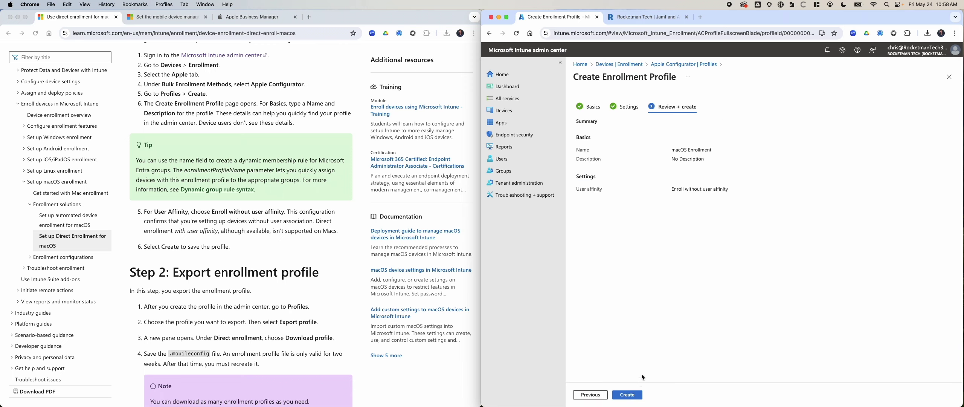
left_click(628, 395)
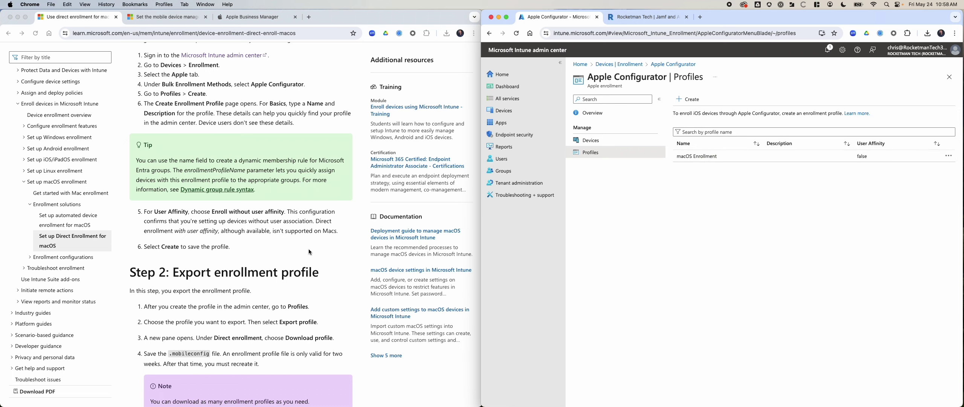
scroll(309, 249, "down", 3)
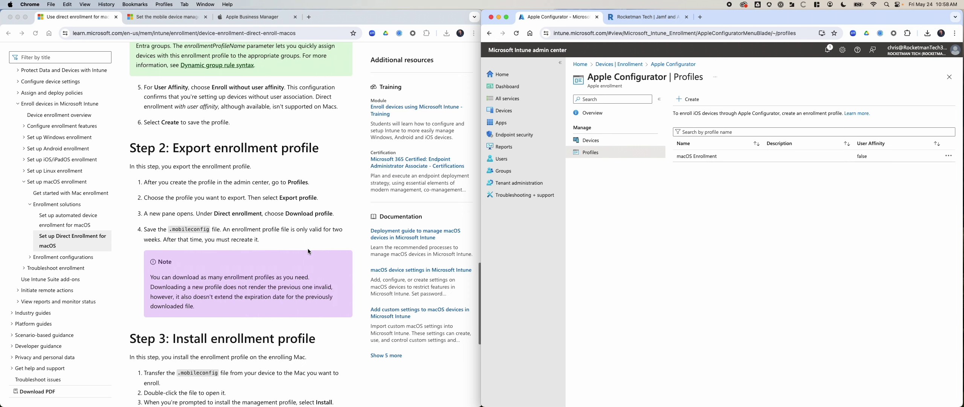
Open the macOS Enrollment profile and review its Devices and Properties pages before returning to Overview
left_click(709, 157)
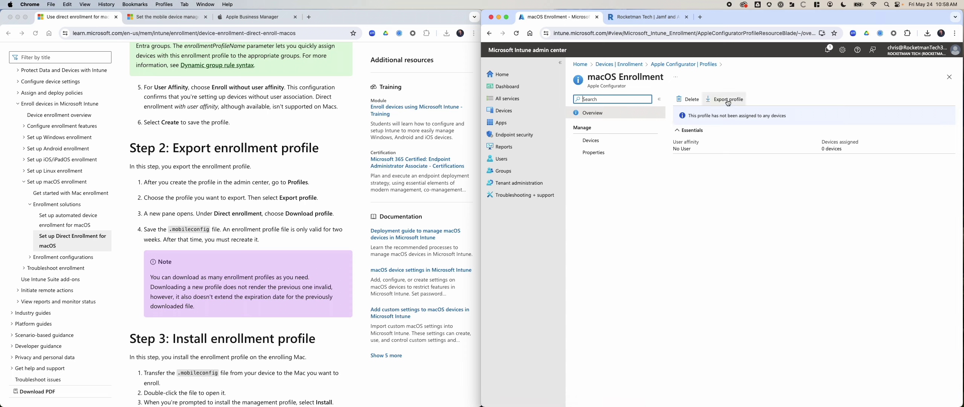
left_click(604, 143)
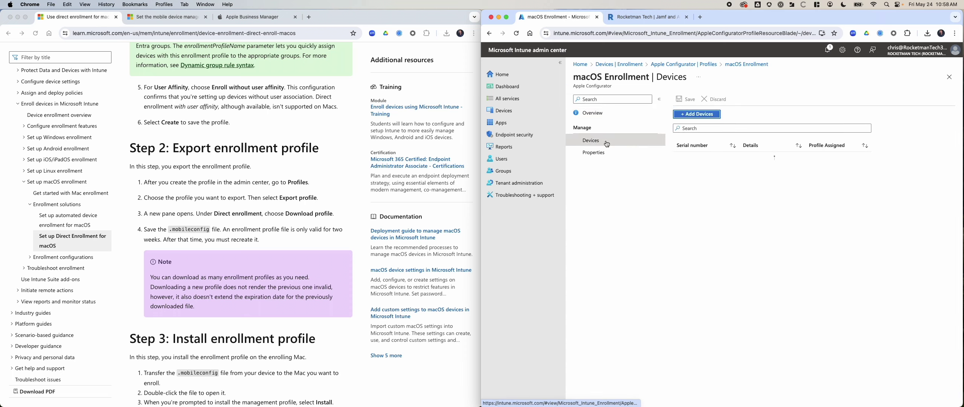
left_click(693, 114)
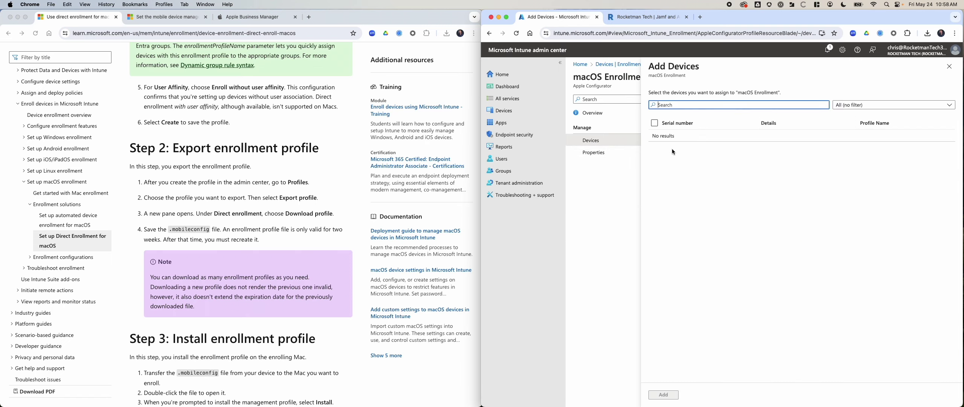
left_click(949, 66)
left_click(607, 152)
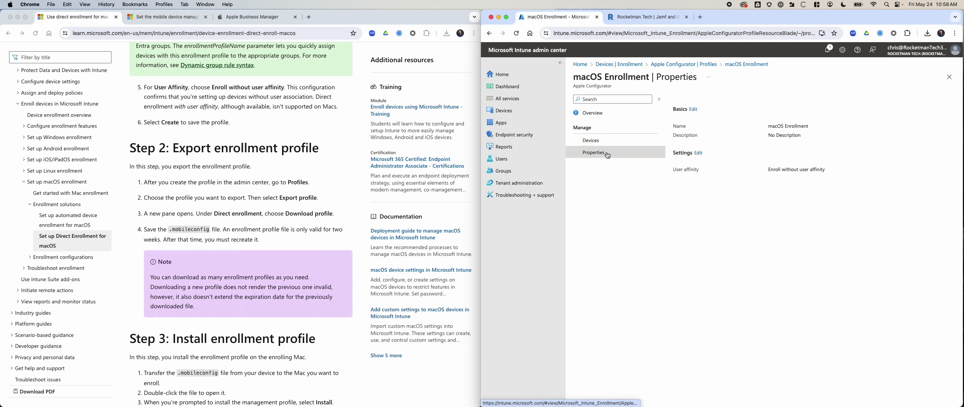
left_click(591, 140)
left_click(601, 114)
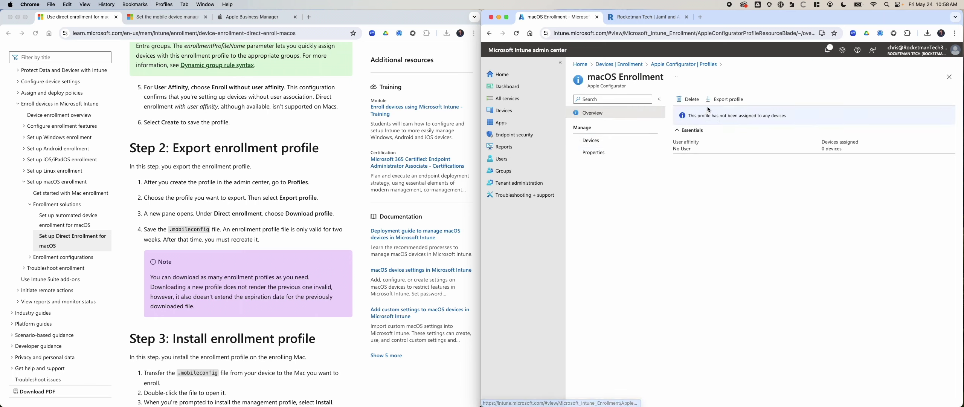
Export the macOS Enrollment profile and download it for direct enrollment
left_click(727, 99)
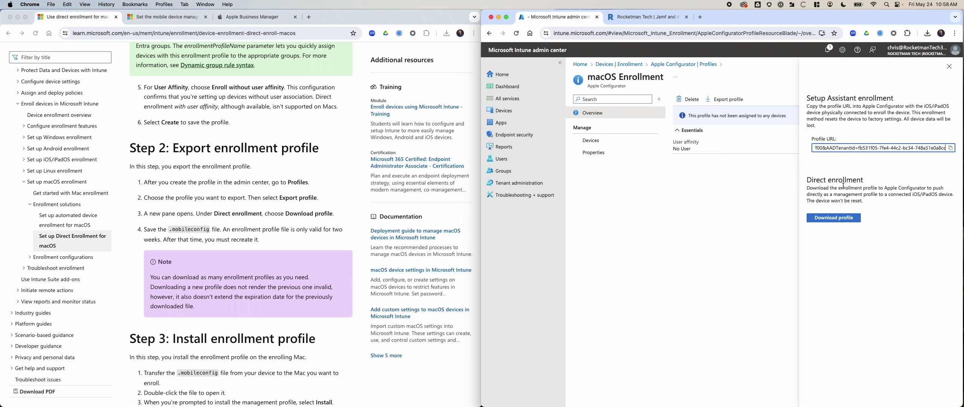
left_click(839, 218)
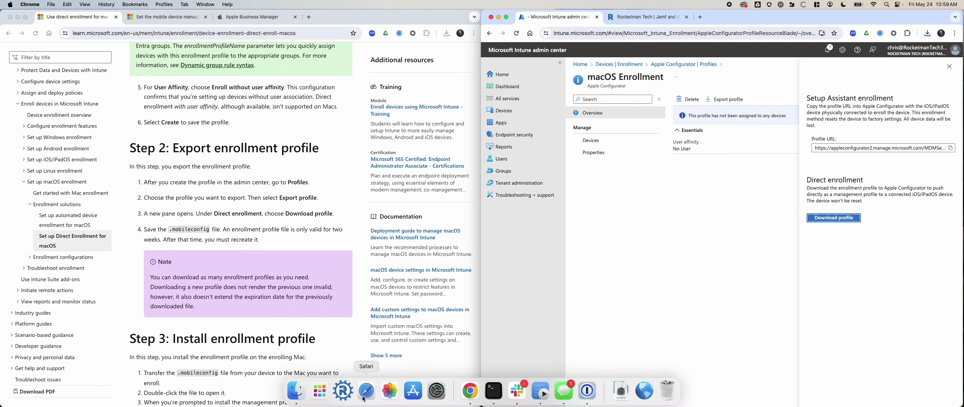
left_click(298, 392)
AirDrop profile.mobileconfig from Downloads to the nearby Mac, then close the AirDrop window
key("shift+super+r")
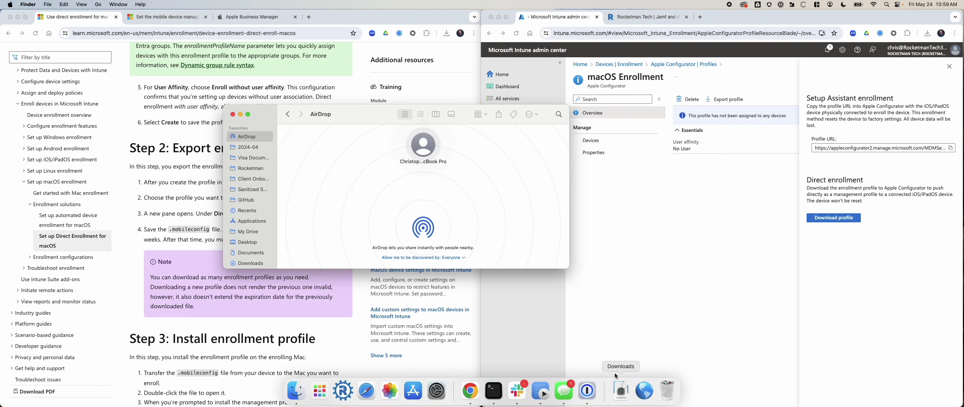
left_click(621, 389)
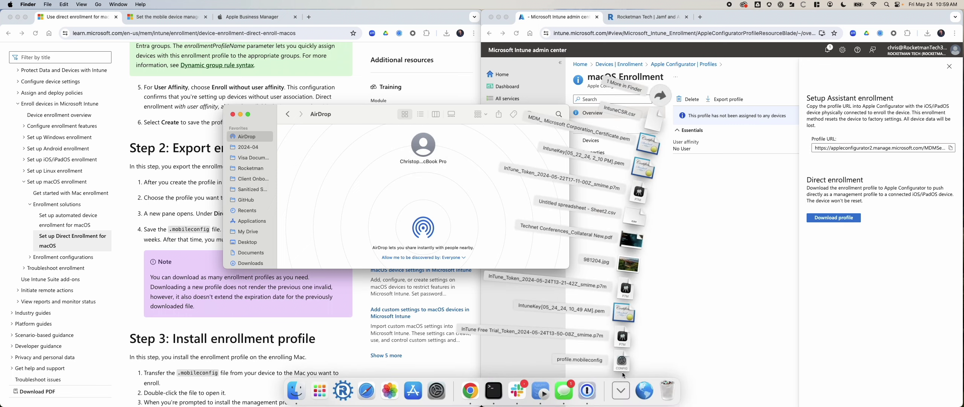
left_click_drag(622, 367, 422, 147)
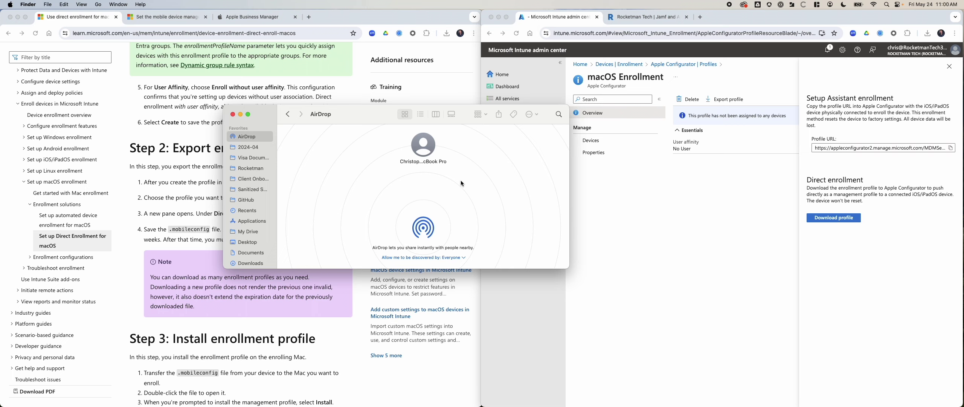
left_click(233, 114)
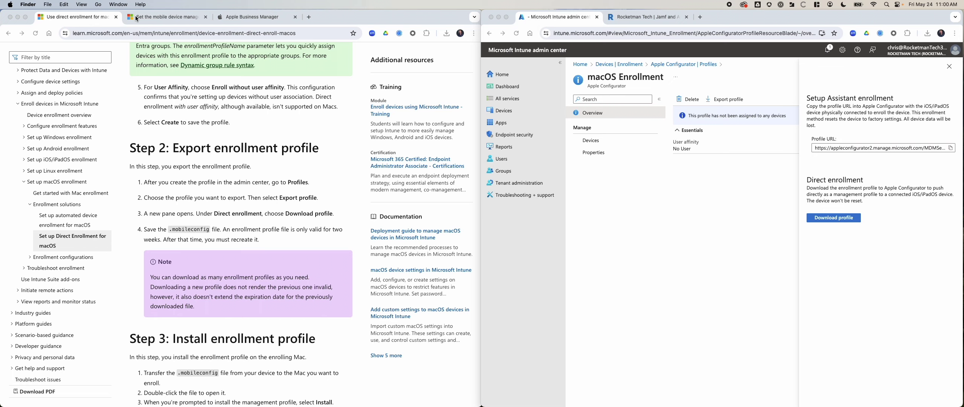
Go back to the macOS enrollment overview and open the Direct enrollment article
scroll(290, 283, "down", 10)
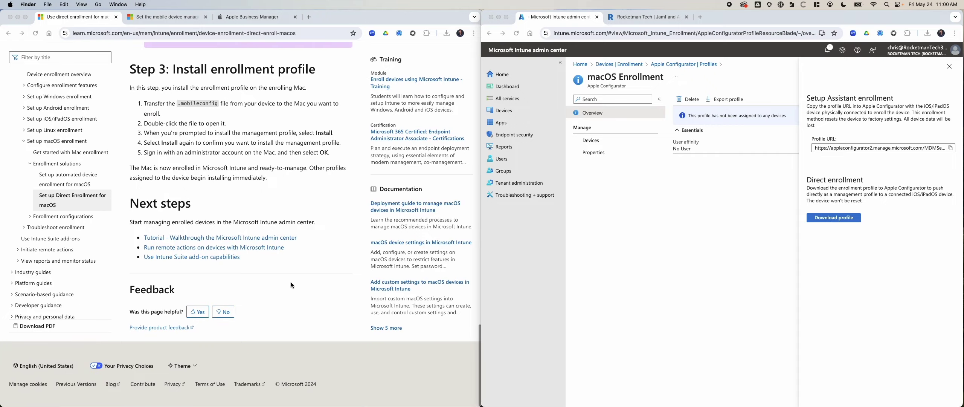
scroll(217, 238, "up", 20)
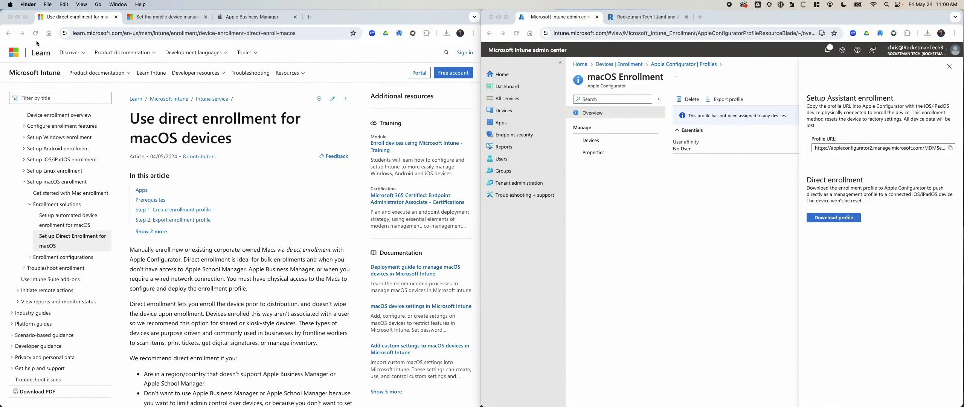
left_click(8, 33)
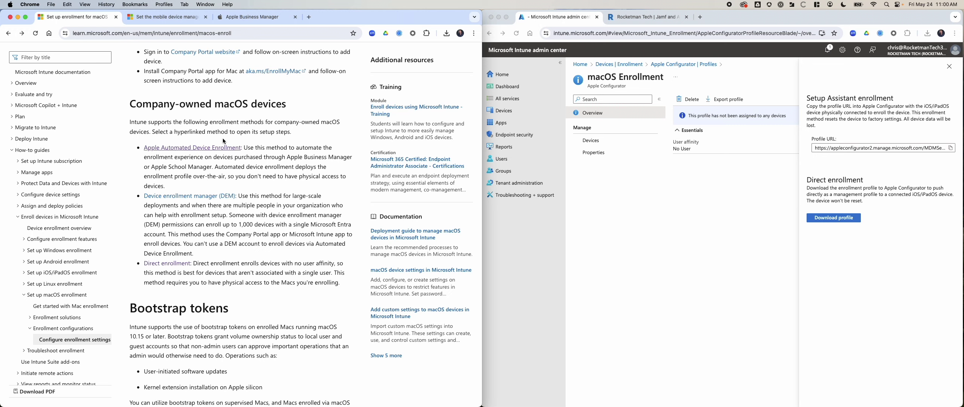
left_click_drag(128, 124, 166, 132)
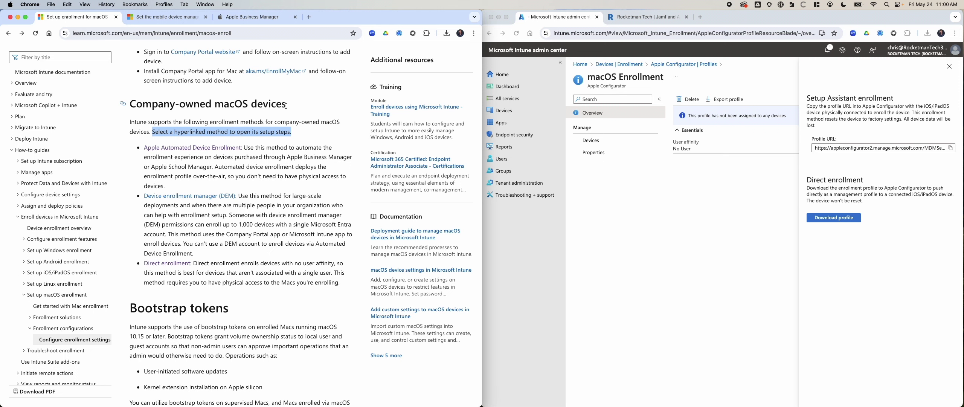
left_click(298, 260)
left_click(171, 264)
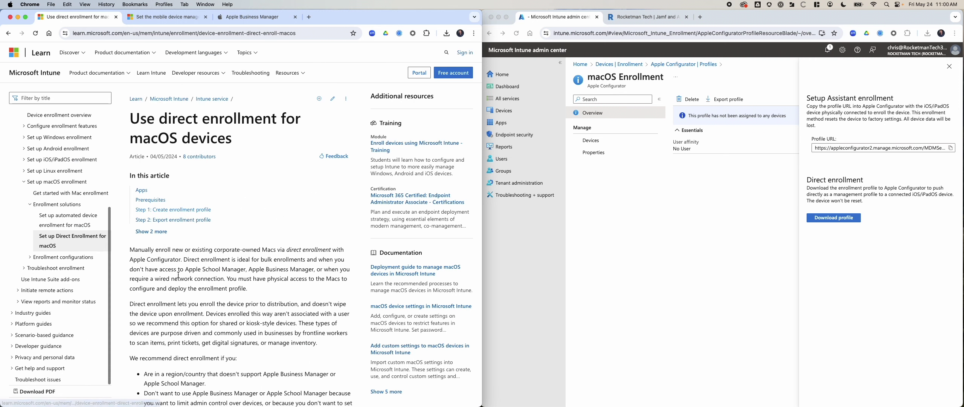
Read down the direct enrollment article to Step 3: Install enrollment profile
scroll(245, 250, "down", 5)
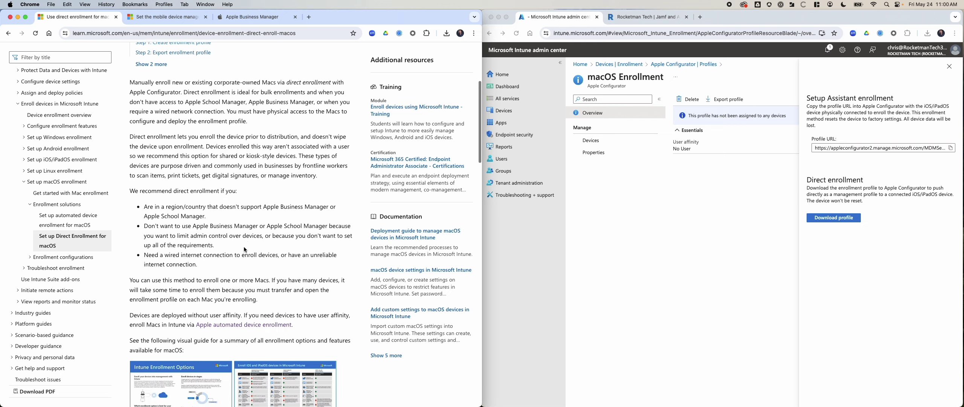
scroll(246, 250, "down", 5)
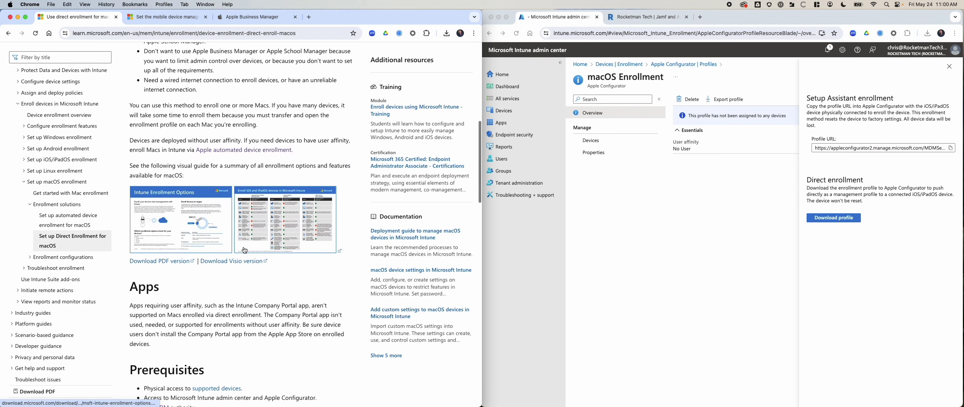
scroll(244, 250, "down", 8)
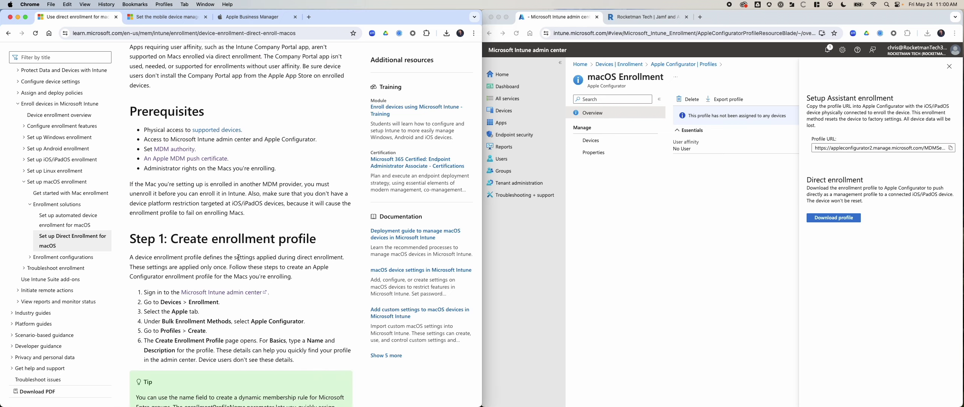
scroll(239, 257, "down", 4)
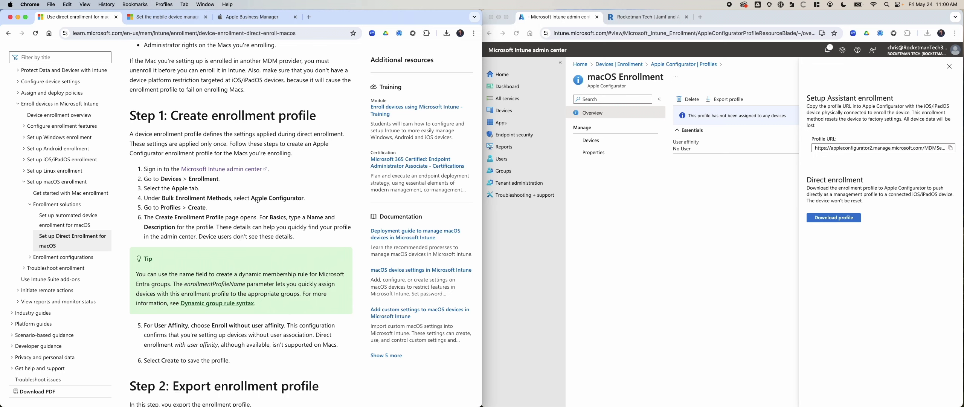
scroll(258, 201, "down", 2)
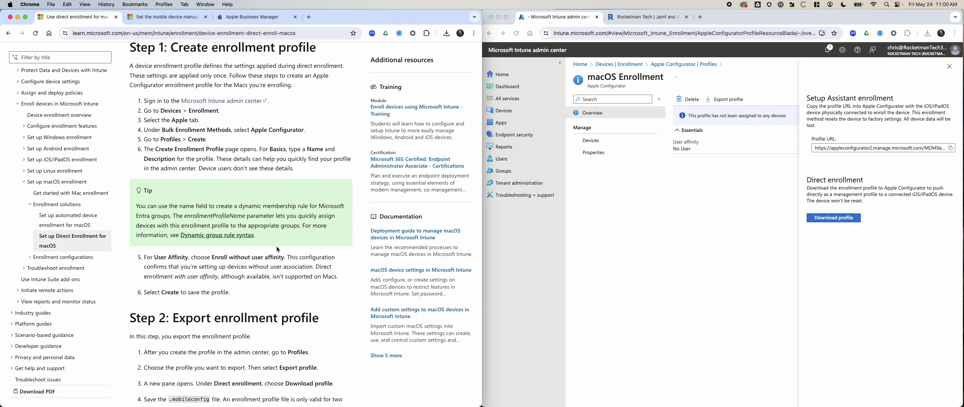
scroll(278, 249, "down", 1)
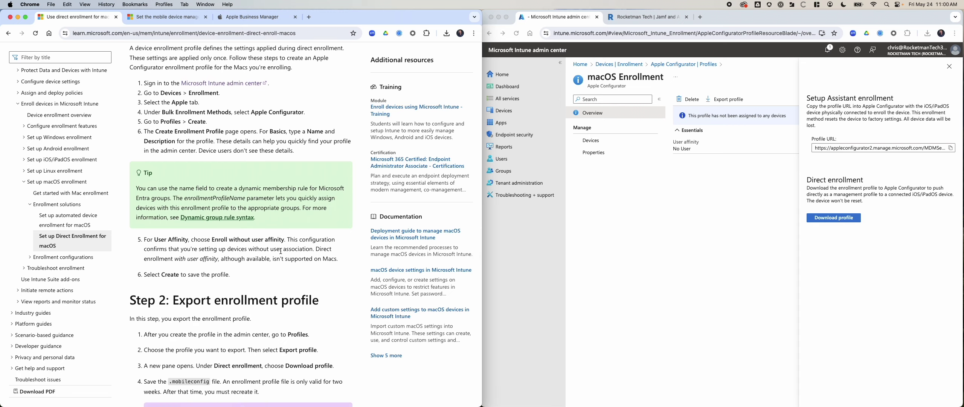
scroll(281, 251, "down", 1)
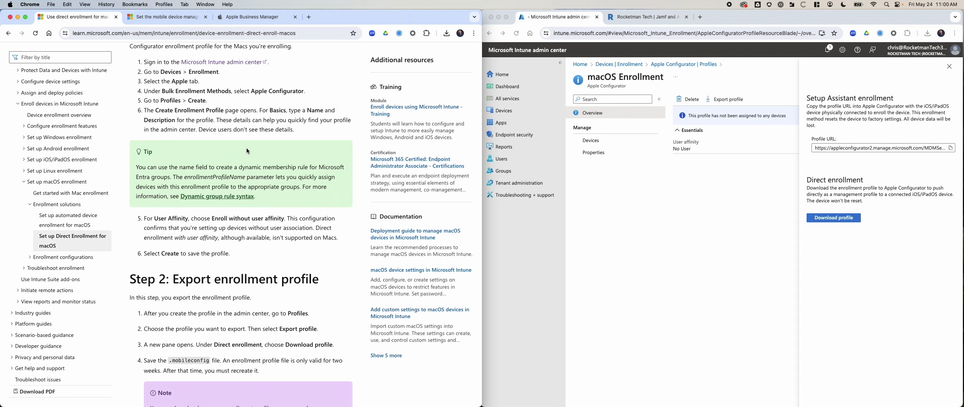
scroll(246, 148, "down", 5)
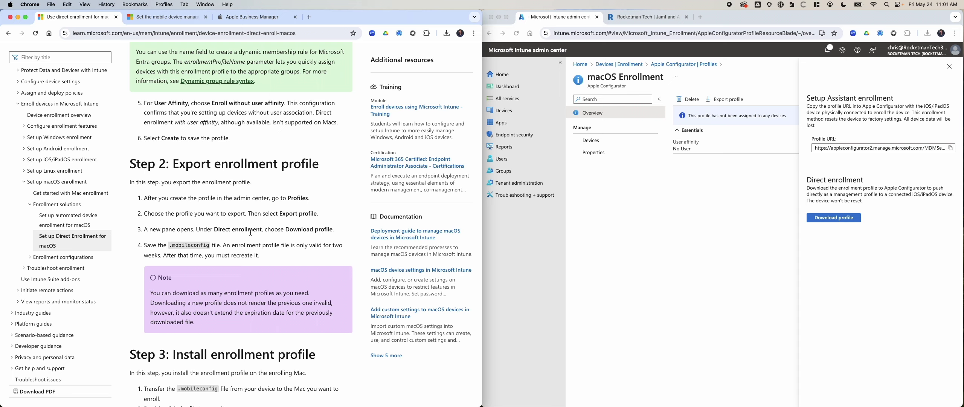
scroll(290, 232, "down", 3)
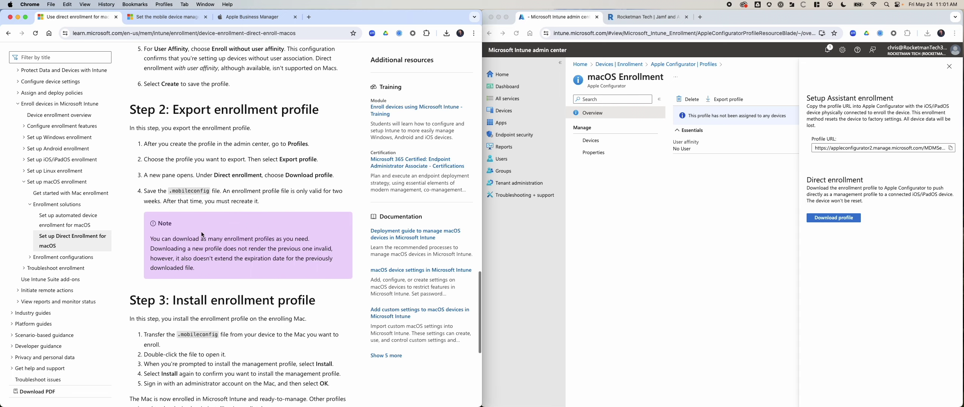
scroll(279, 268, "down", 6)
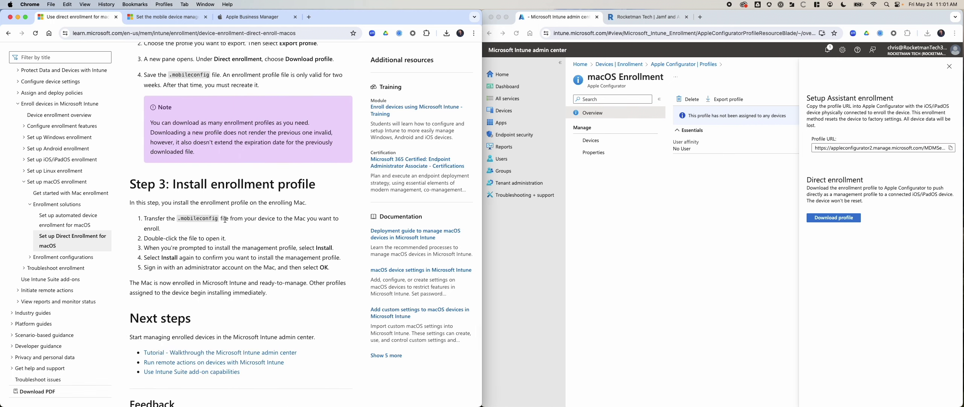
triple_click(239, 220)
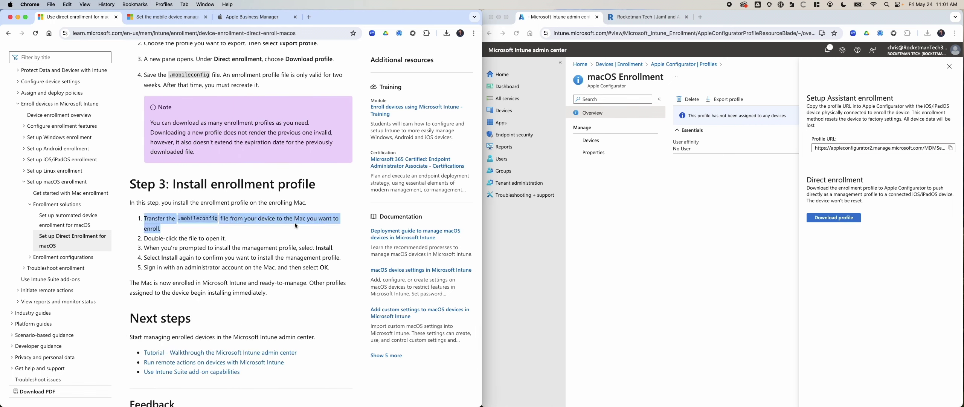
triple_click(143, 238)
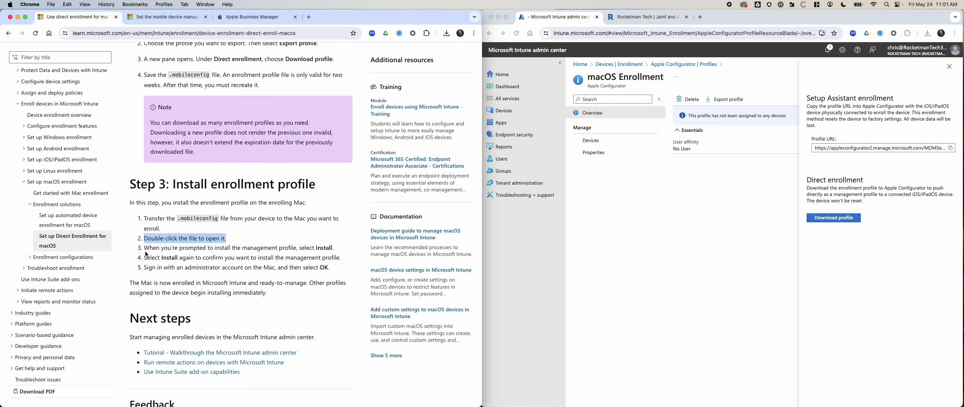
left_click(147, 254)
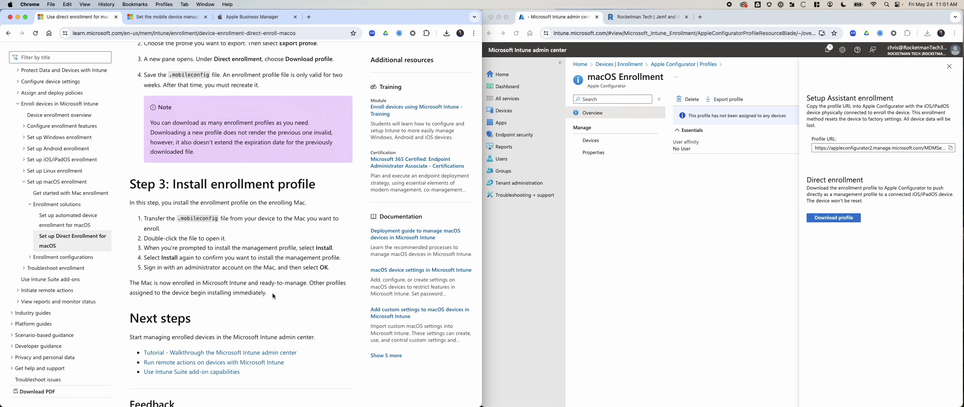
scroll(273, 293, "down", 1)
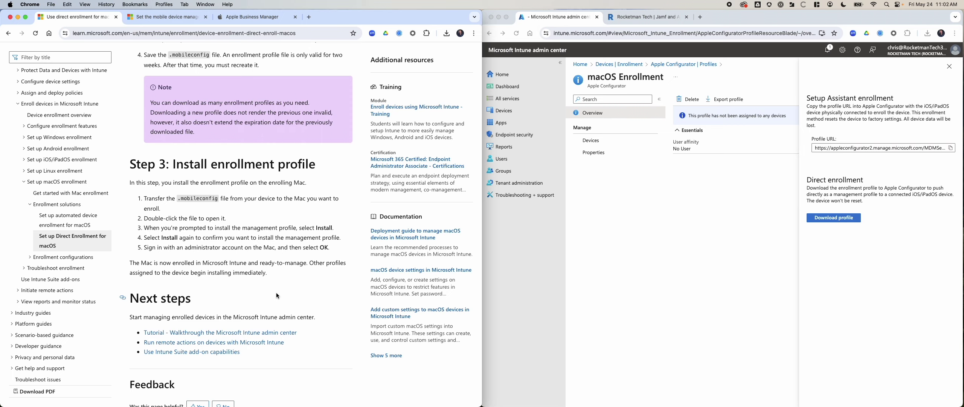
Switch to the Intune window and open Devices | Overview
left_click(528, 111)
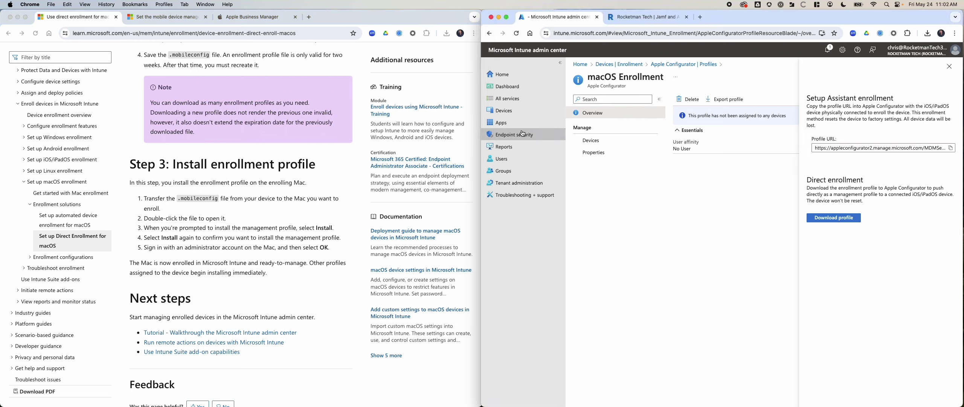
left_click(517, 111)
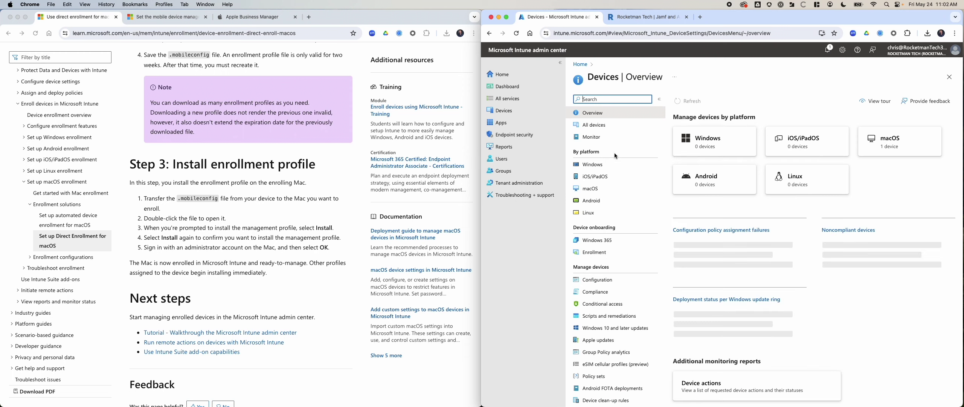
Open the macOS devices list, check the enrolled Mac's details, then return and refresh the list
left_click(603, 189)
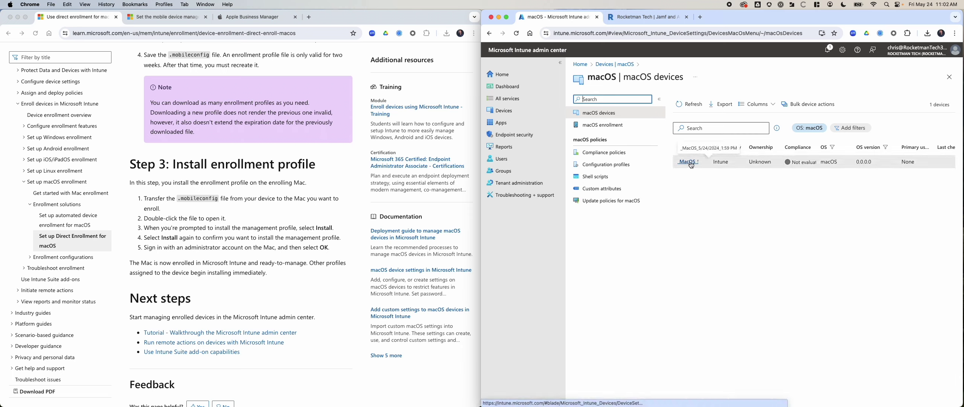
left_click(690, 163)
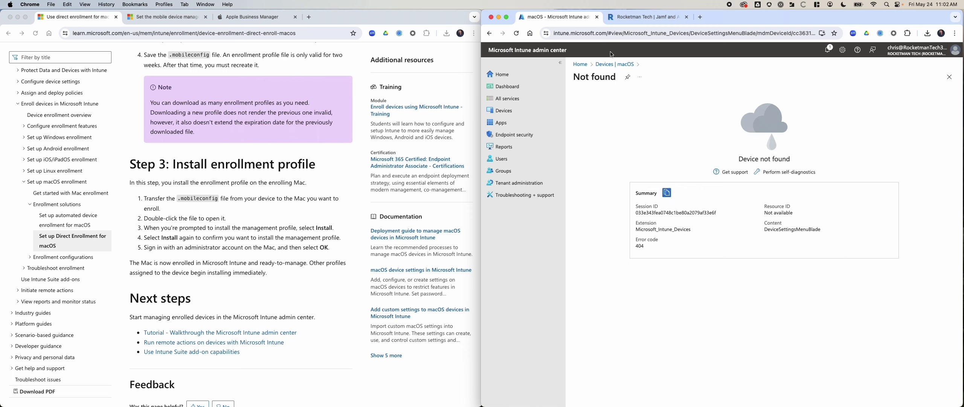
left_click(607, 64)
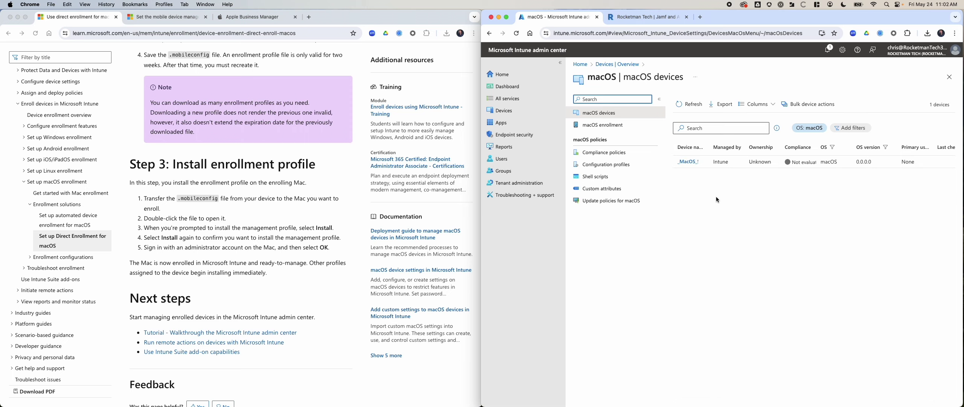
left_click(686, 104)
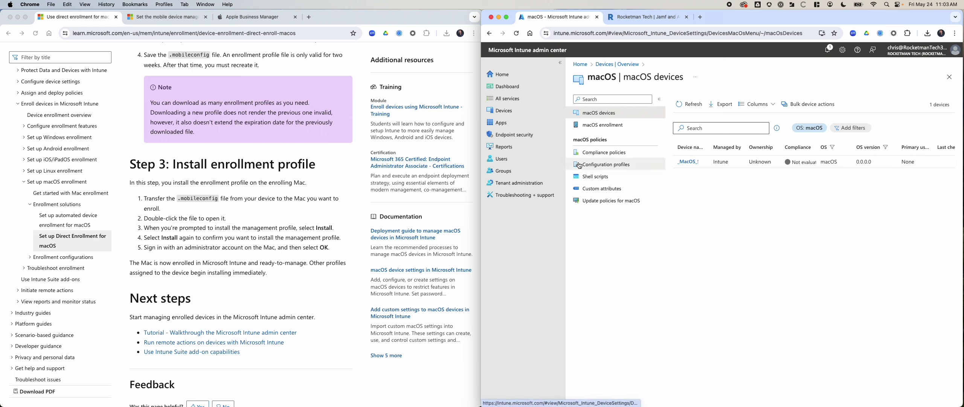
Create a new macOS configuration policy using the Settings catalog profile type
left_click(608, 165)
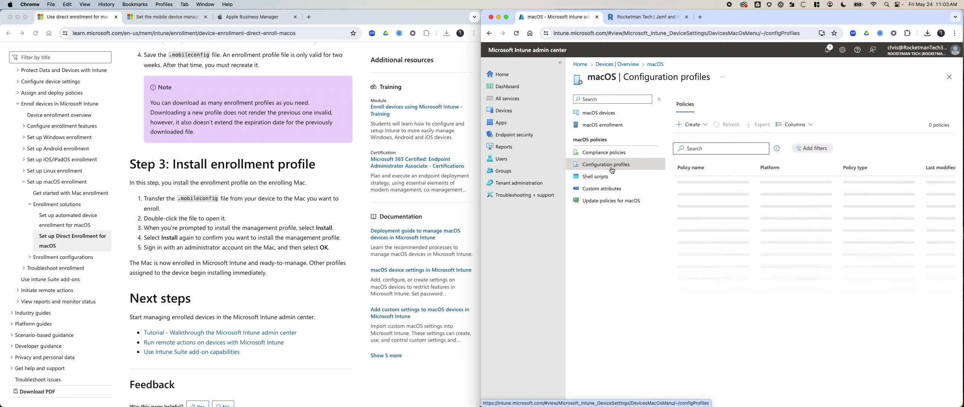
left_click(697, 131)
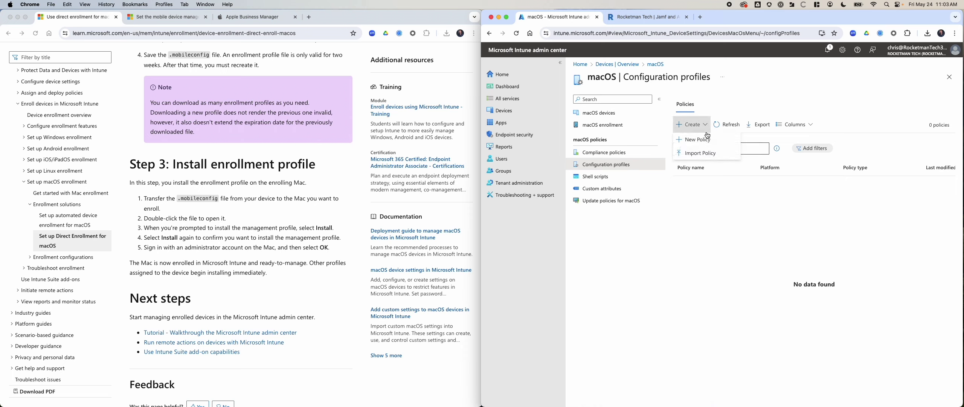
left_click(704, 141)
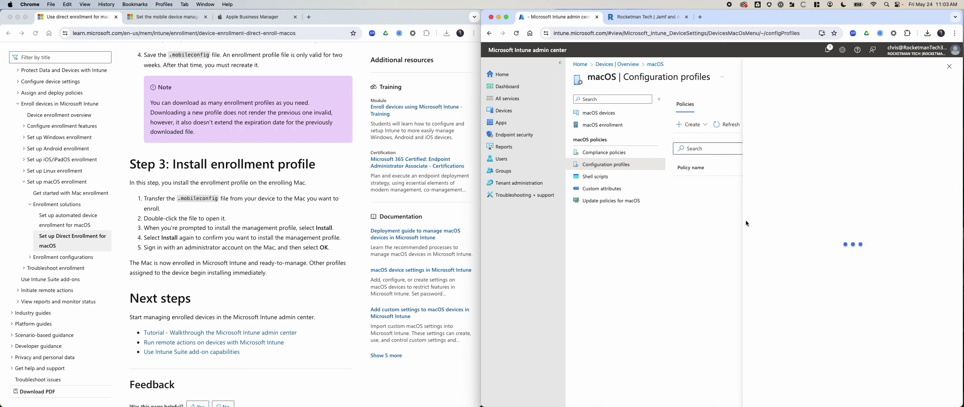
left_click(784, 124)
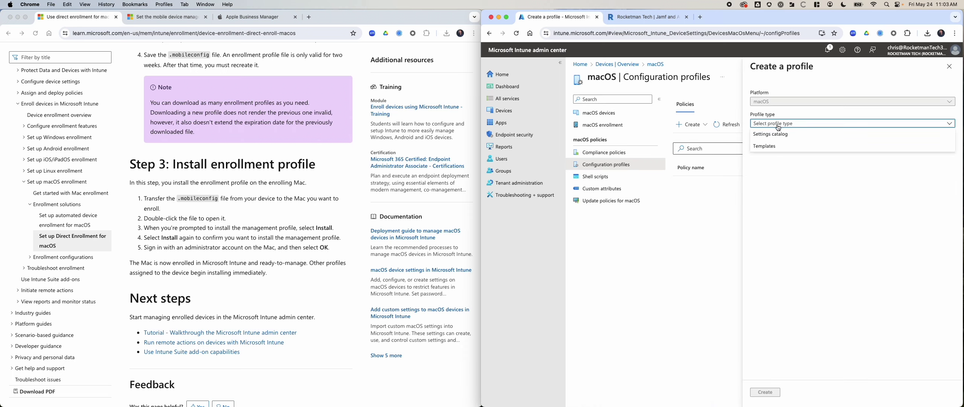
left_click(777, 147)
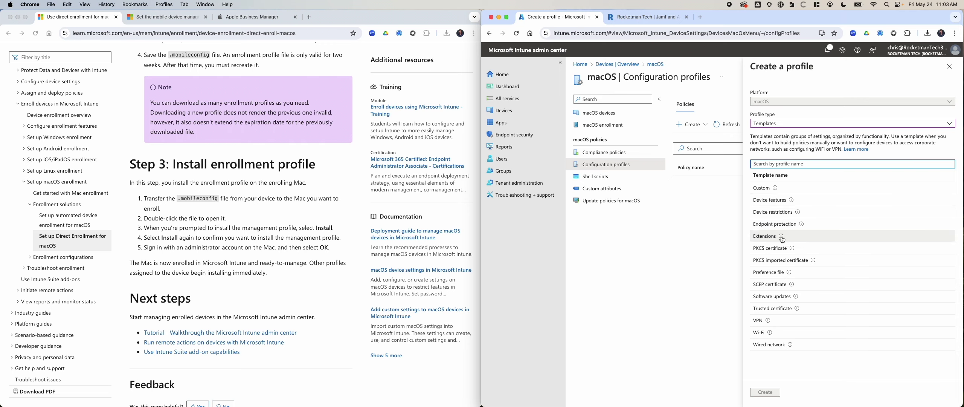
mouse_move(789, 345)
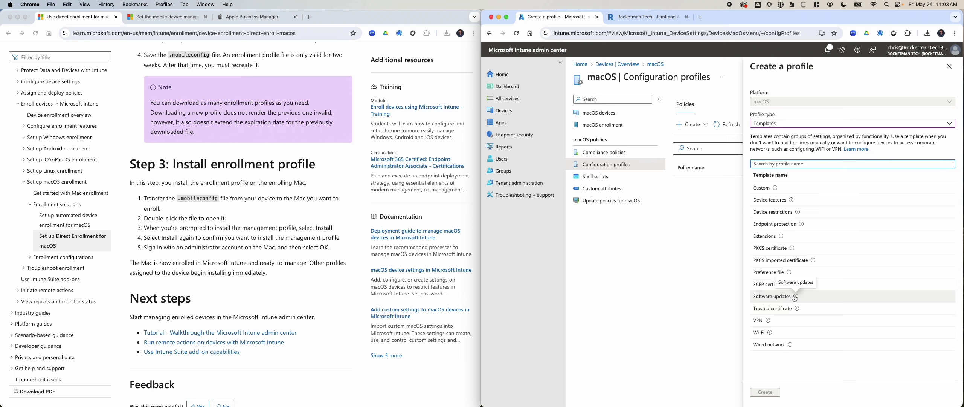
left_click(794, 124)
left_click(792, 135)
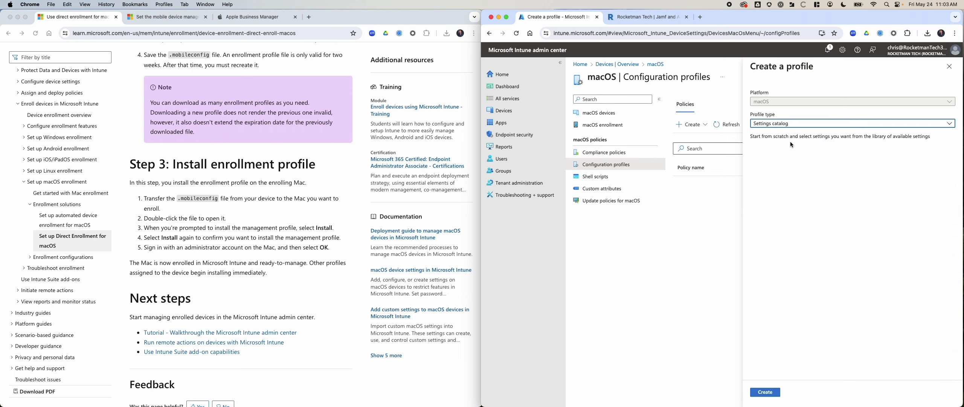
left_click(780, 395)
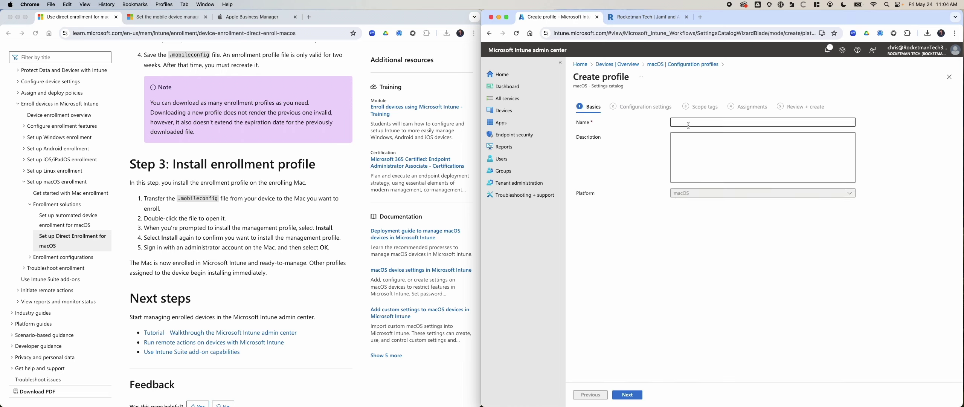
Name the profile 'Test Configuration', advance to Configuration settings, and open the Settings picker
type("Test ")
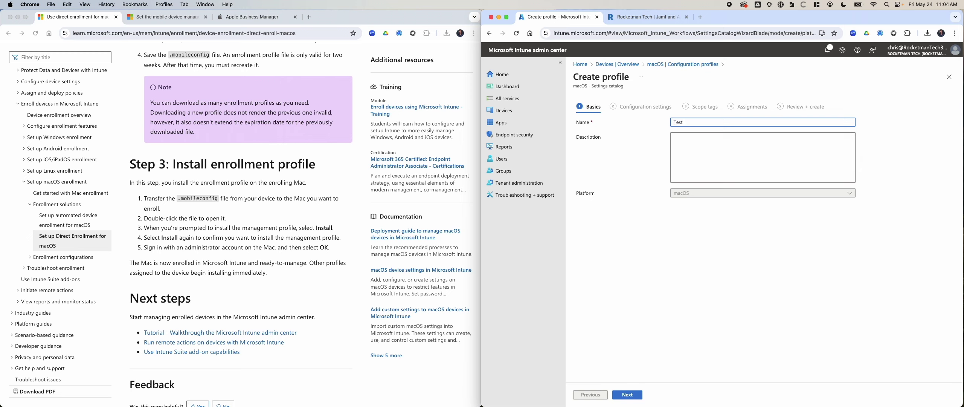
type("Configuration")
left_click(627, 394)
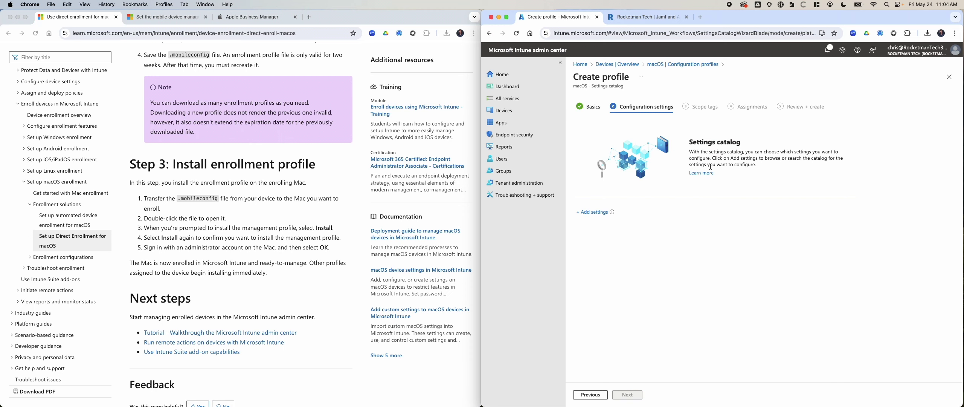
left_click(593, 211)
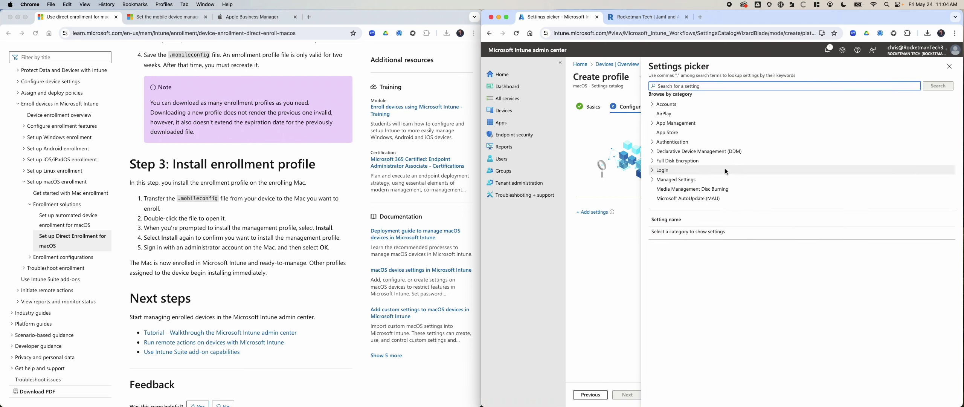
Browse the Accounts and App Management categories in the Settings picker
left_click(653, 106)
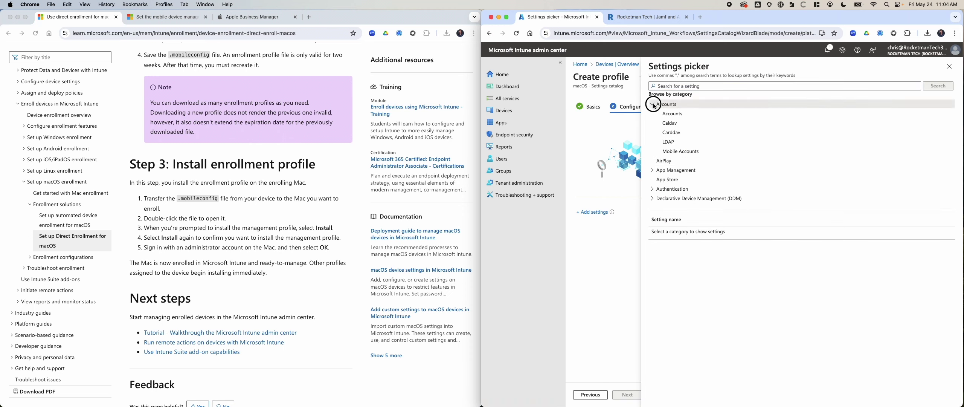
left_click(673, 171)
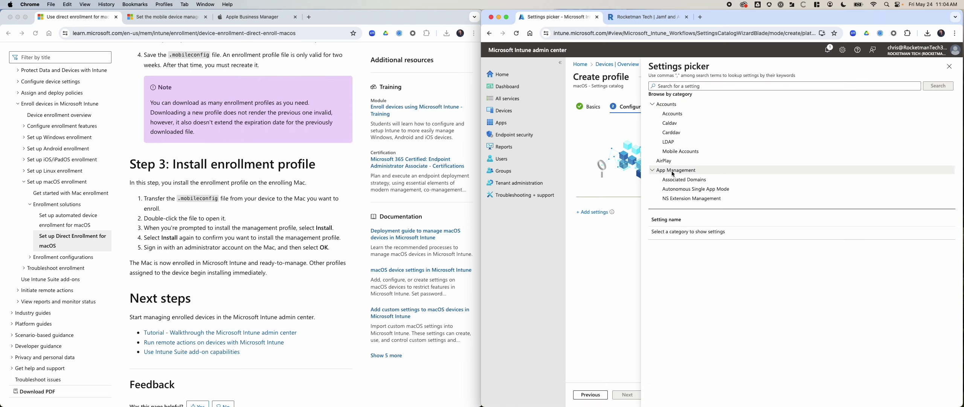
scroll(662, 151, "down", 5)
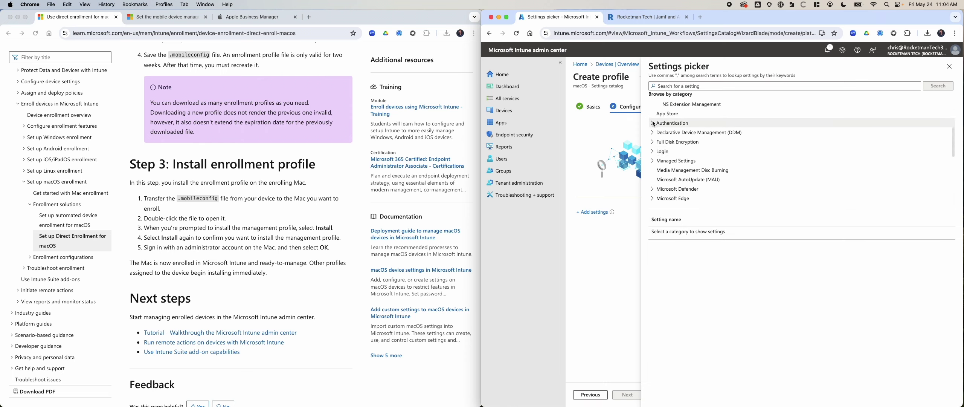
scroll(653, 124, "up", 5)
left_click(653, 105)
left_click(653, 123)
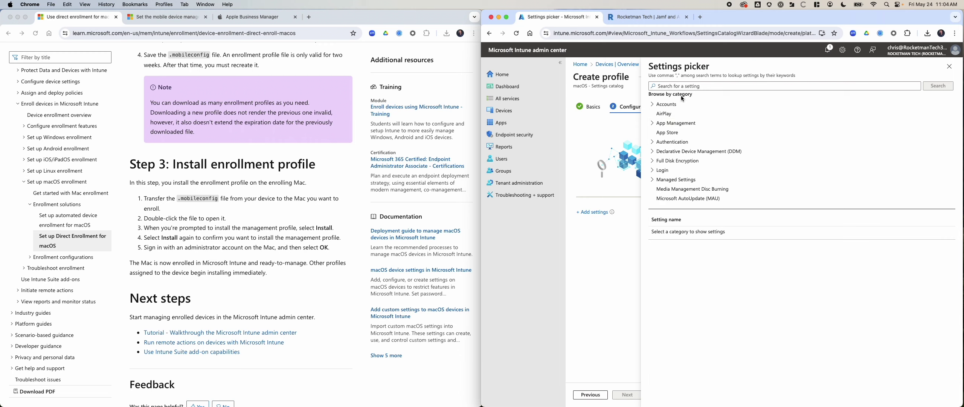
Search 'filevault' and add the FileVault > FileVault Enable setting
left_click(686, 86)
type("filevault")
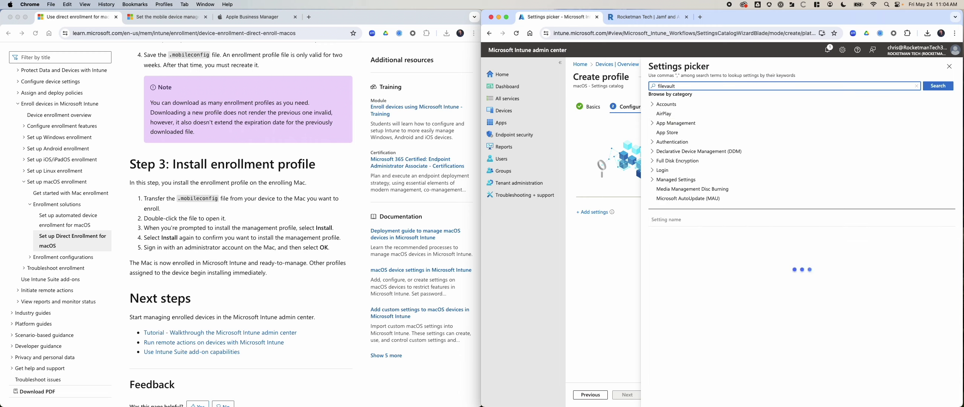
key("Return")
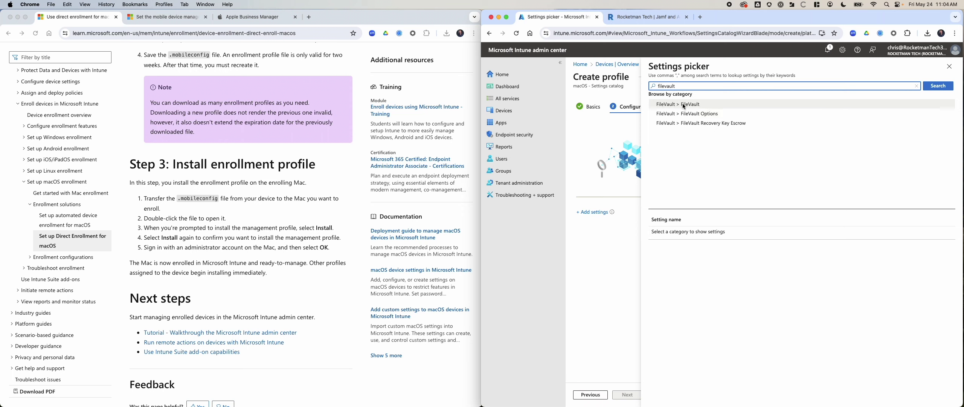
left_click(667, 105)
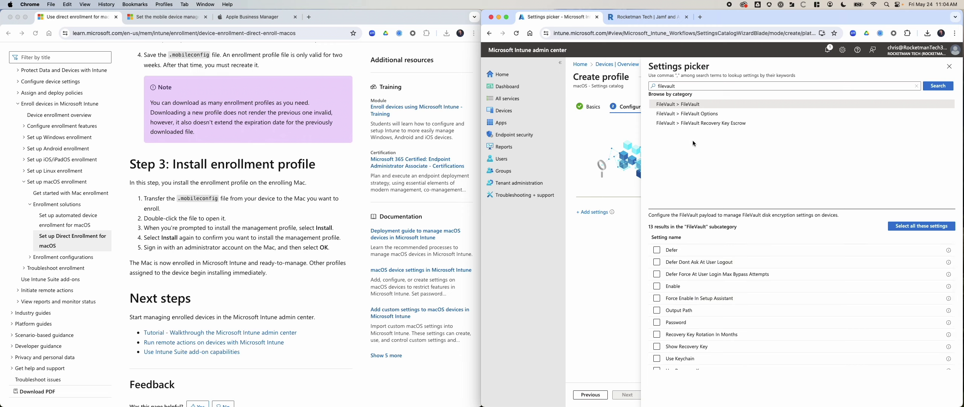
scroll(744, 290, "down", 2)
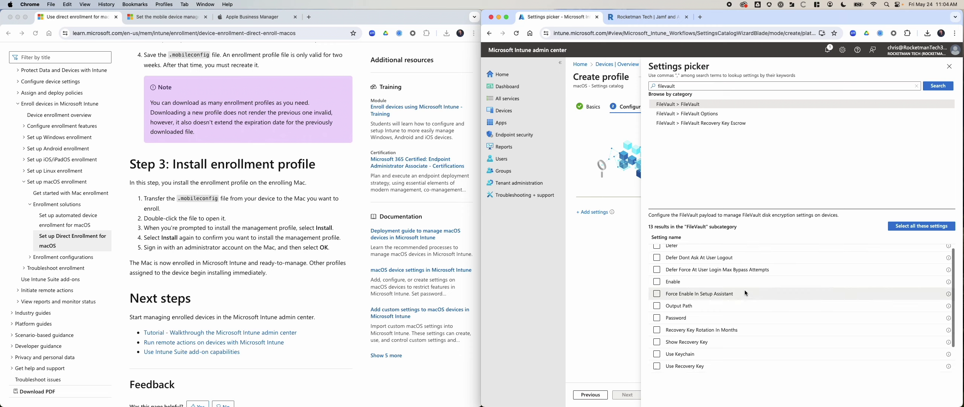
scroll(732, 295, "up", 2)
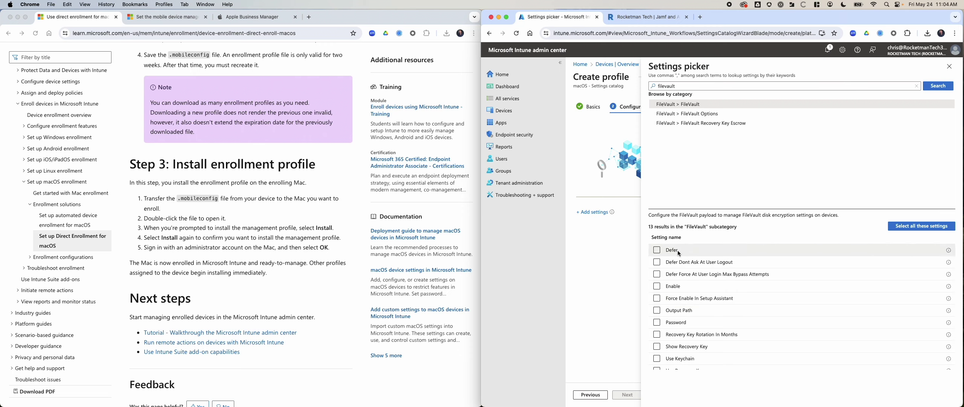
mouse_move(949, 251)
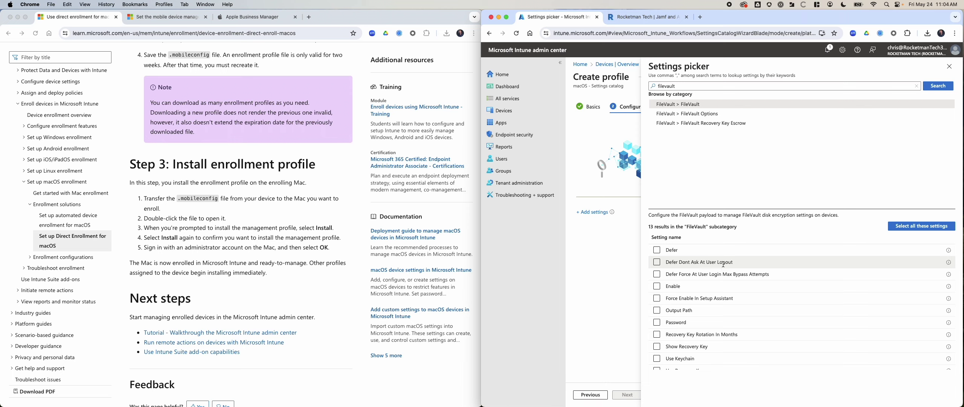
scroll(744, 265, "down", 1)
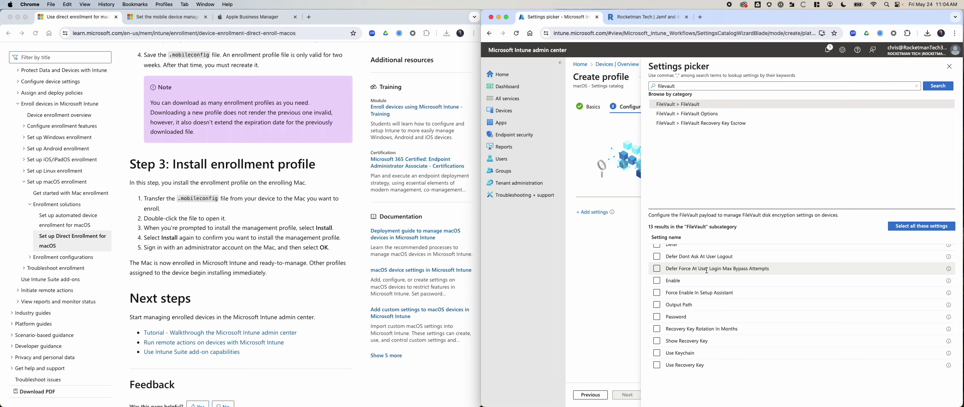
left_click(657, 282)
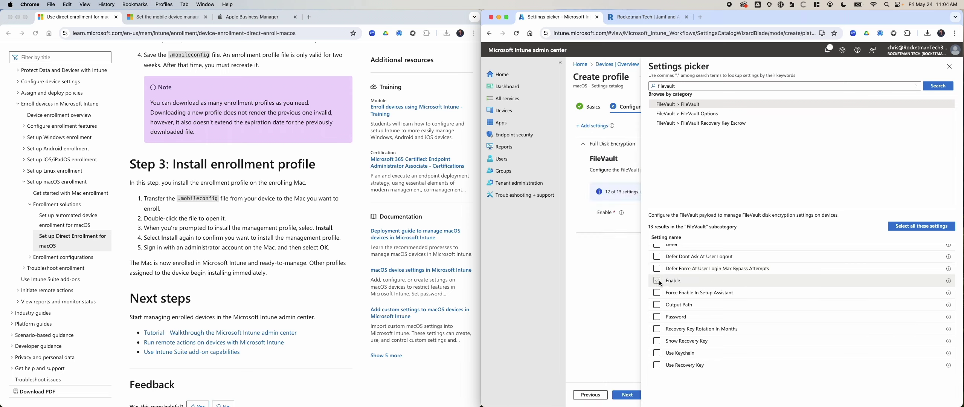
Tick Force Enable In Setup Assistant and Show Recovery Key in the FileVault list, leaving Output Path unticked
scroll(714, 306, "down", 2)
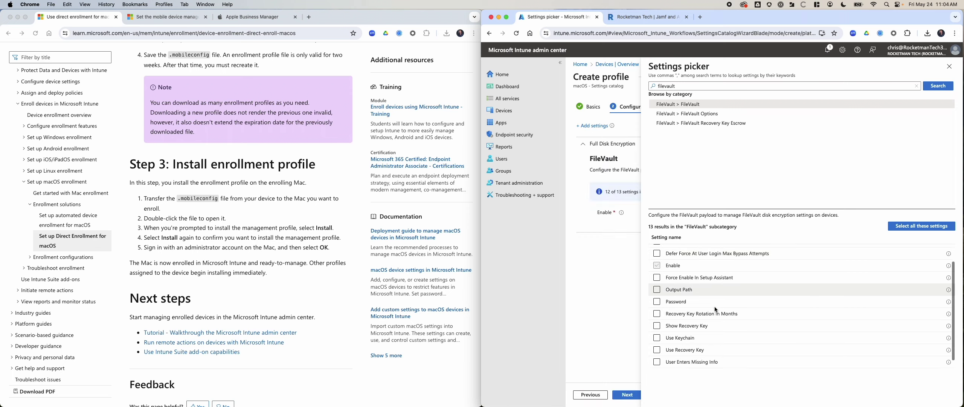
scroll(708, 301, "down", 1)
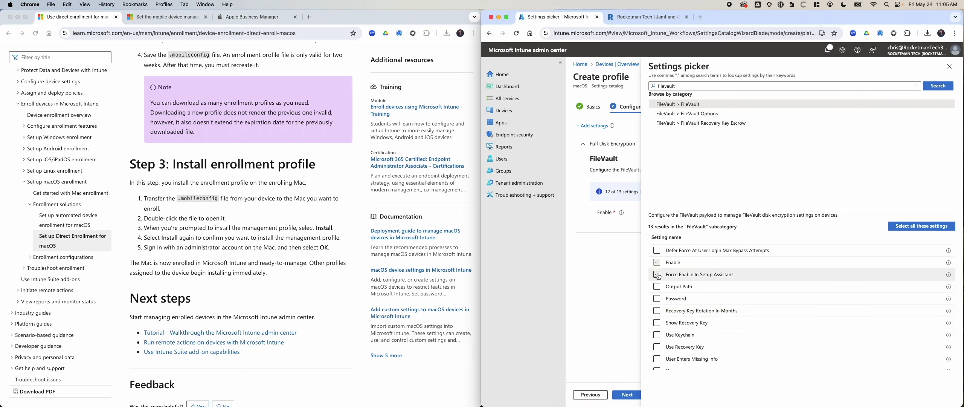
scroll(704, 281, "down", 1)
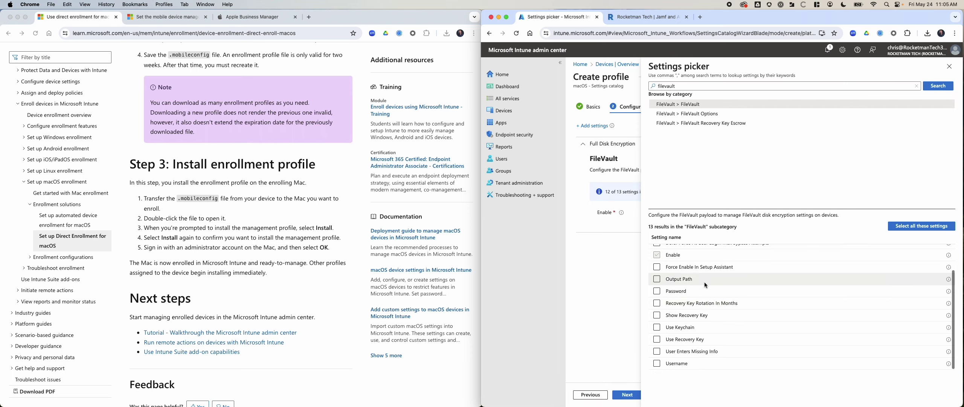
left_click(658, 270)
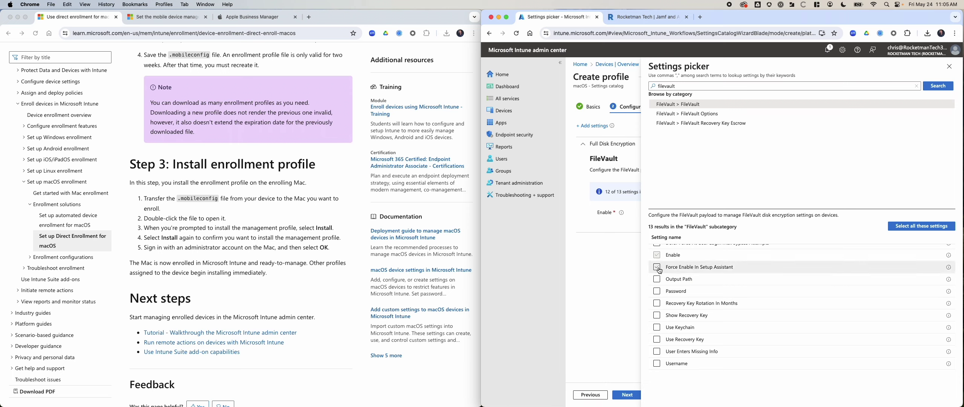
left_click(657, 268)
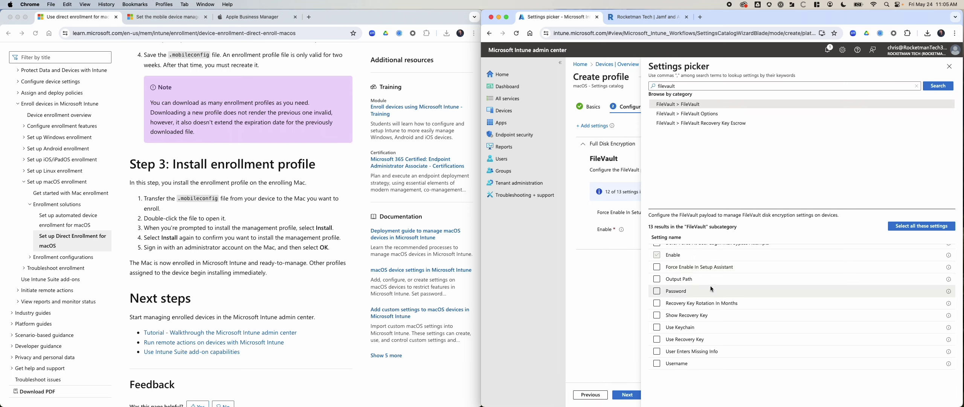
left_click(659, 267)
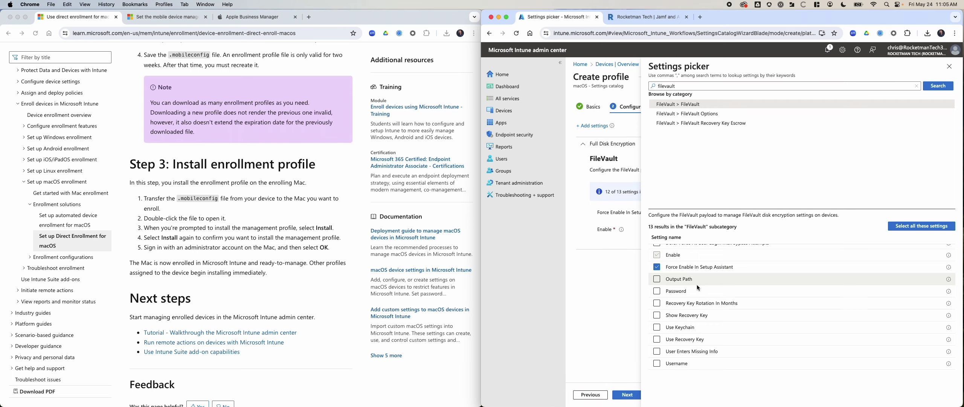
left_click(656, 279)
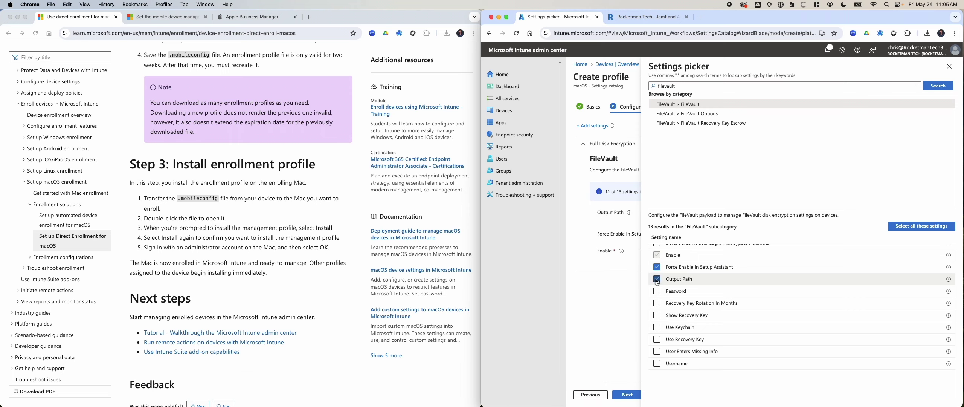
left_click(657, 281)
mouse_move(950, 282)
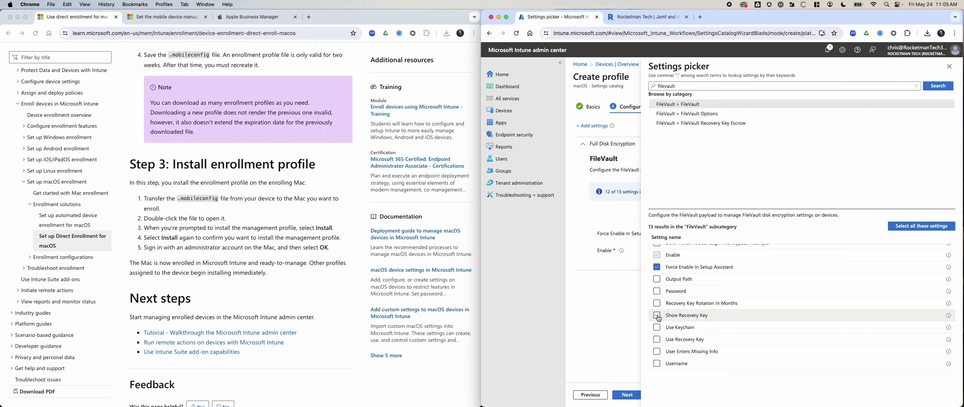
left_click(657, 316)
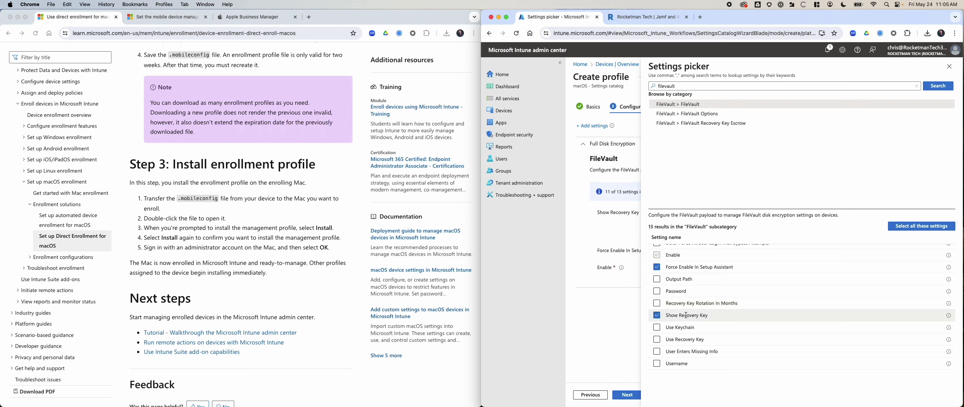
mouse_move(949, 315)
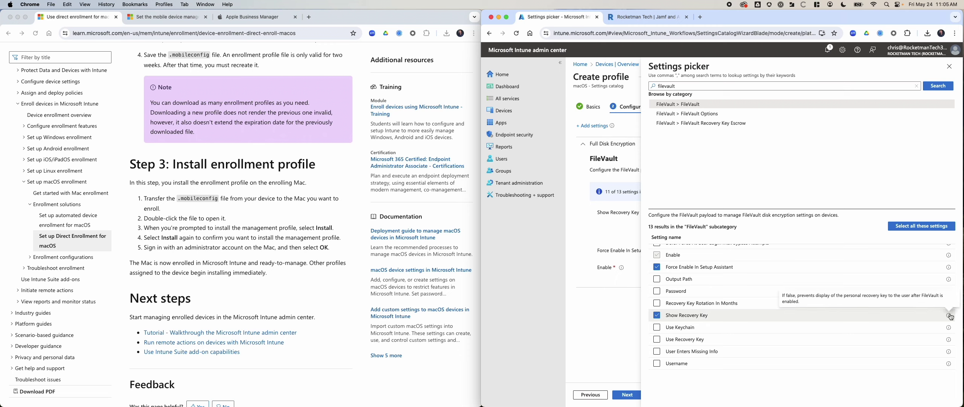
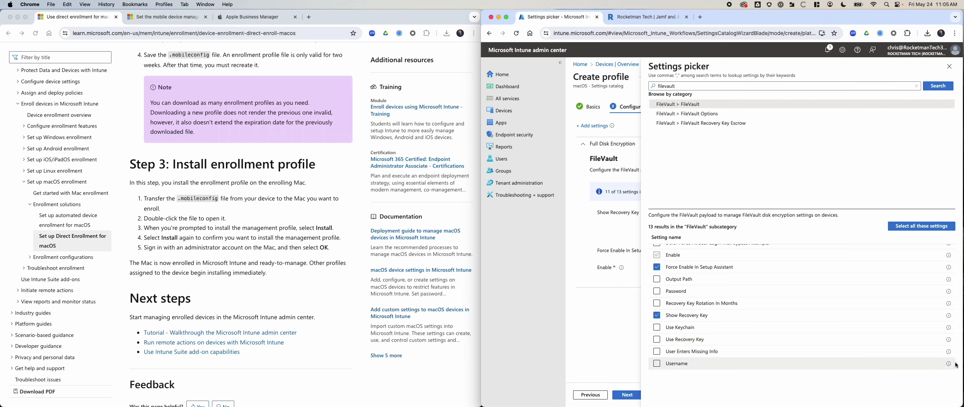
Add Prevent FileVault From Being Disabled from the FileVault Options category
mouse_move(949, 364)
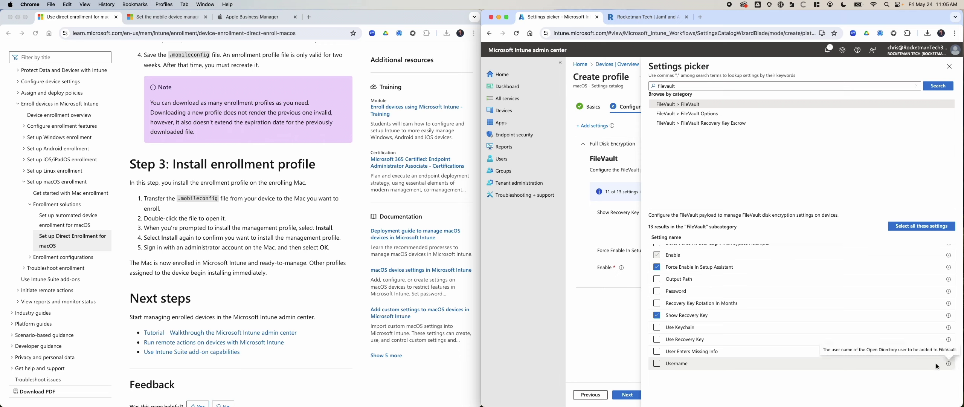
scroll(735, 301, "up", 2)
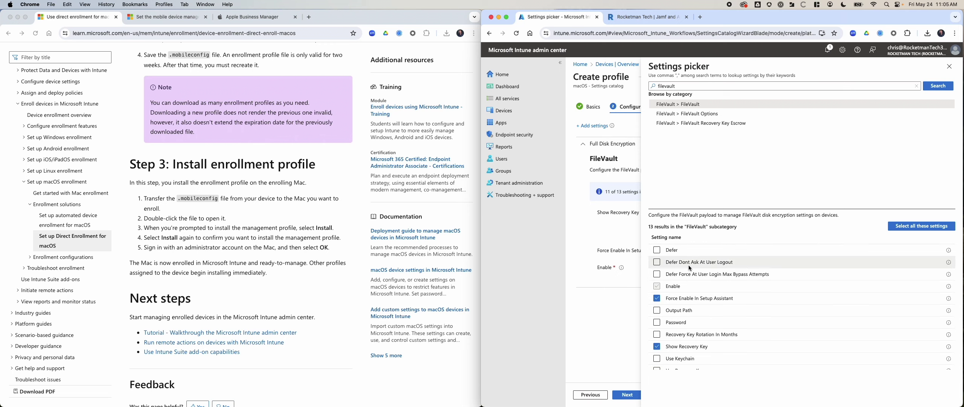
left_click(703, 114)
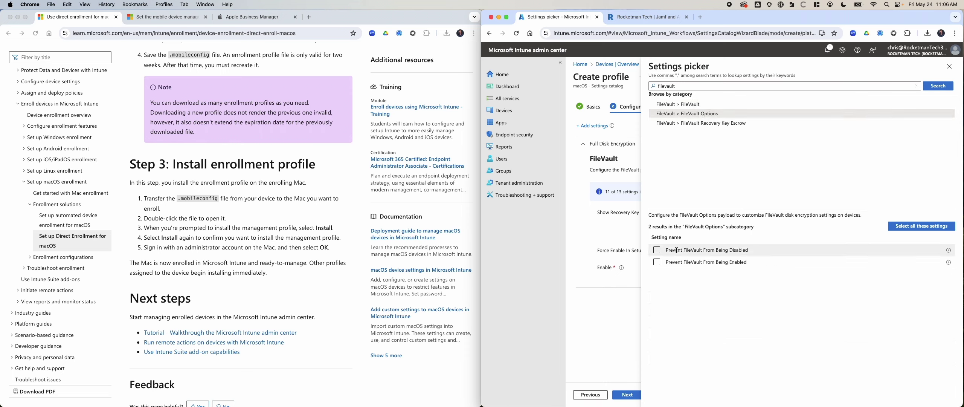
left_click(657, 250)
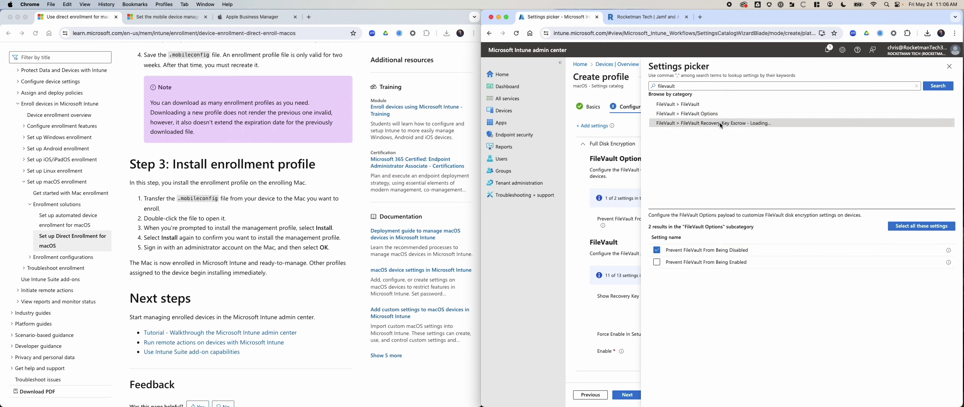
Add the Recovery Key Escrow Device Key and Location settings, then close the picker
left_click(707, 124)
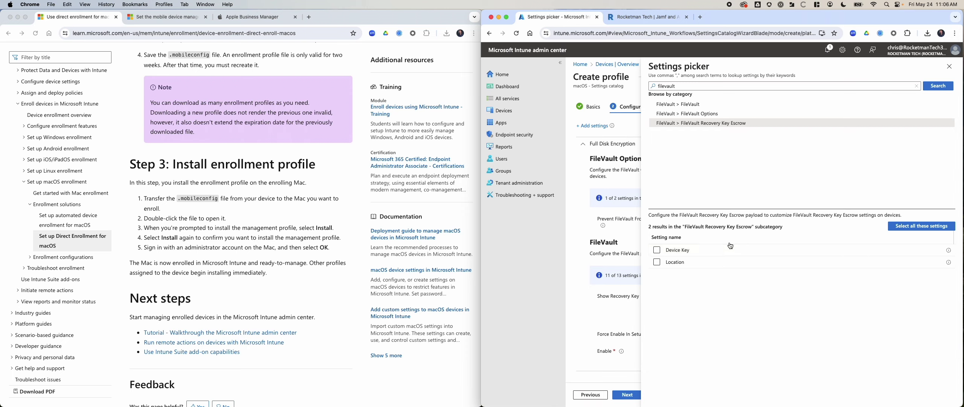
mouse_move(949, 251)
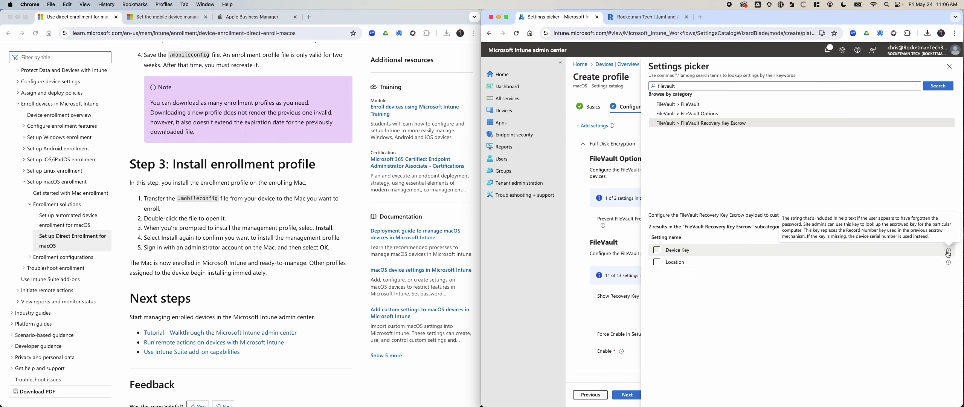
left_click(657, 262)
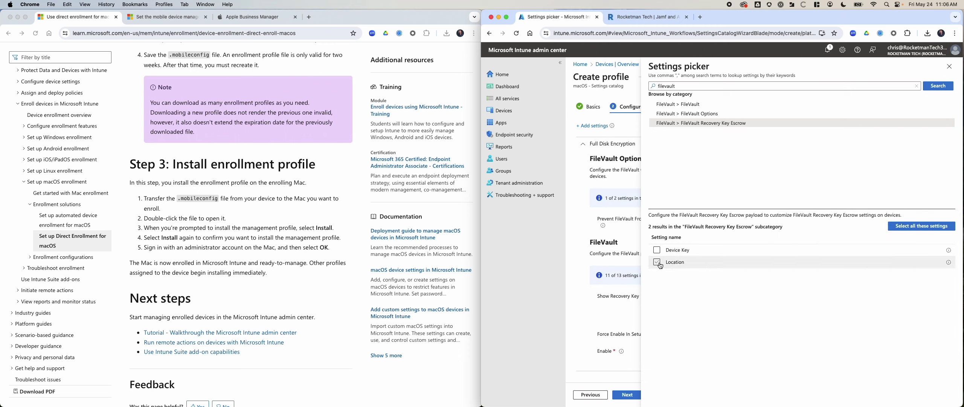
left_click(657, 251)
left_click(657, 251)
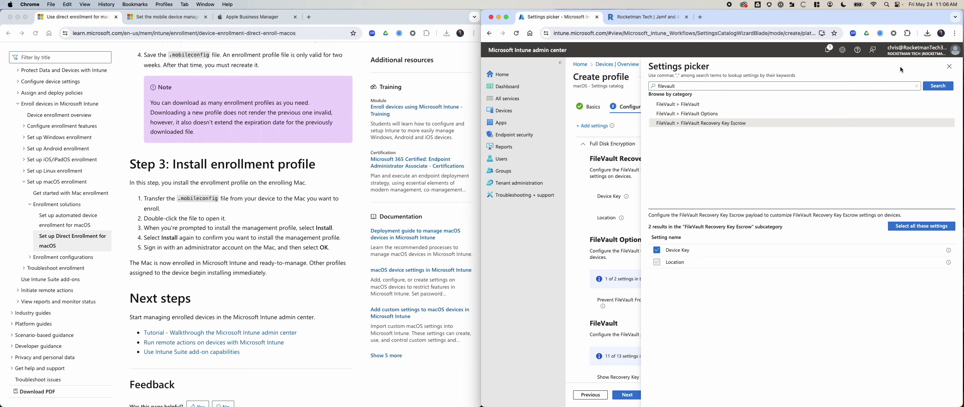
left_click(950, 66)
Enter 'Contact IT for Support' as Device Key and 'IT has your Recovery Key' as Location
left_click(702, 197)
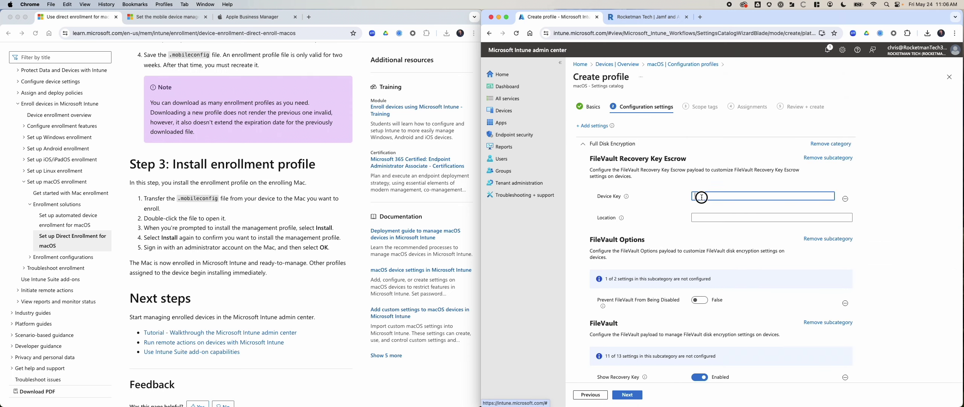
mouse_move(626, 197)
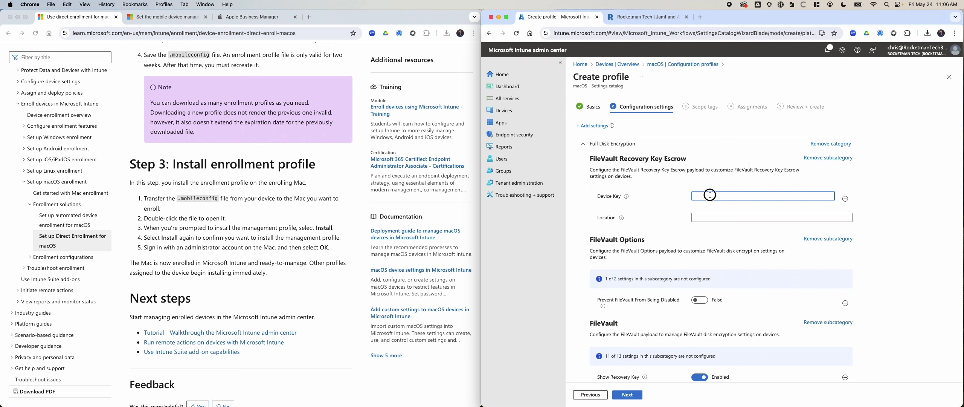
type("Contact IT for Support")
left_click(713, 218)
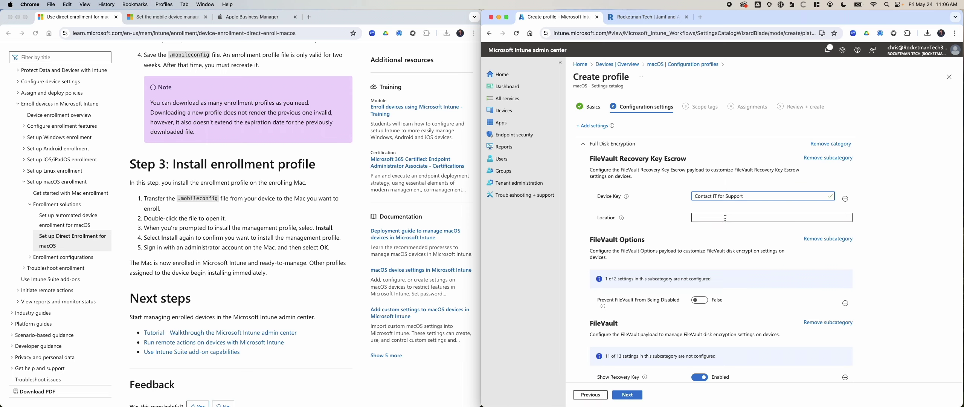
mouse_move(622, 219)
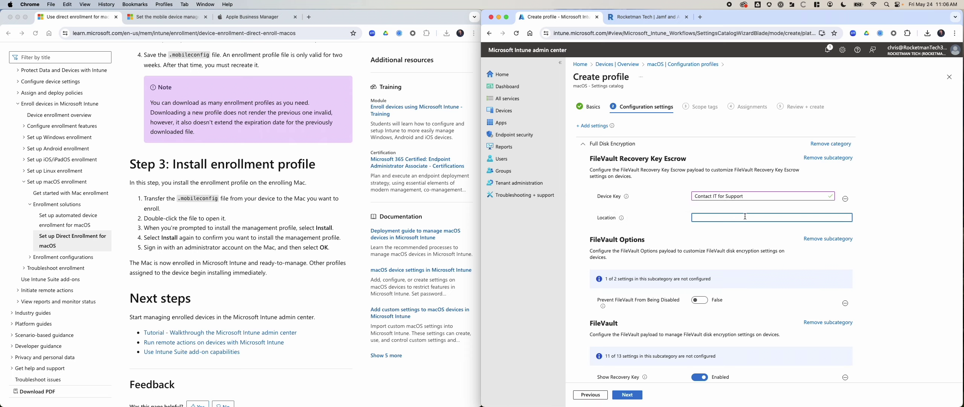
type("InTune")
key("BackSpace")
key("BackSpace")
key("BackSpace")
key("BackSpace")
key("BackSpace")
type("T Has")
type(" has your Recove")
type("ry Ke")
Set Prevent FileVault Disabled to True, Show Recovery Key to Disabled, Force Enable to True
scroll(792, 272, "down", 3)
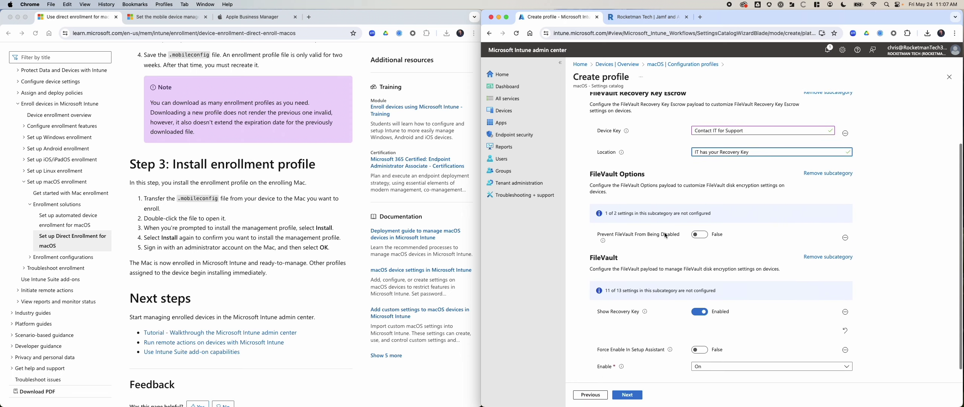
left_click(699, 234)
scroll(708, 253, "down", 1)
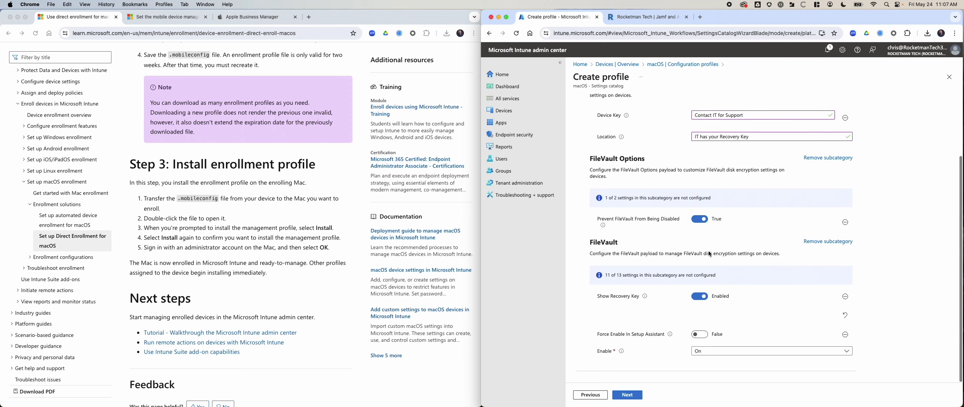
left_click(701, 302)
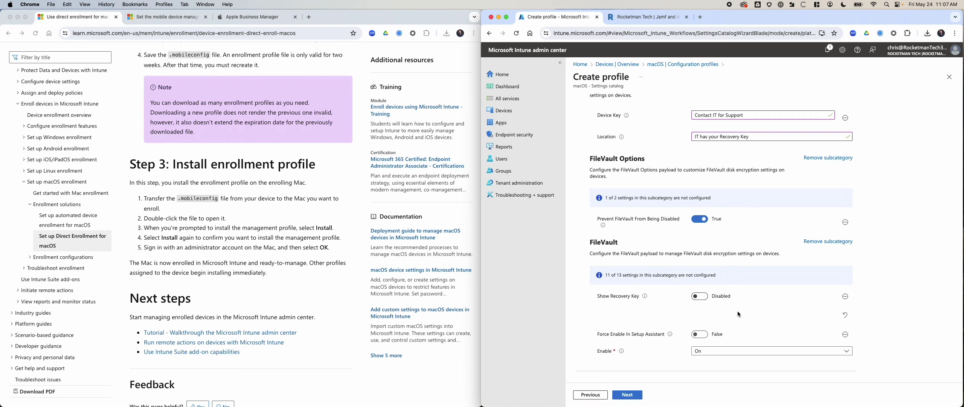
left_click(701, 335)
left_click(729, 351)
left_click(716, 361)
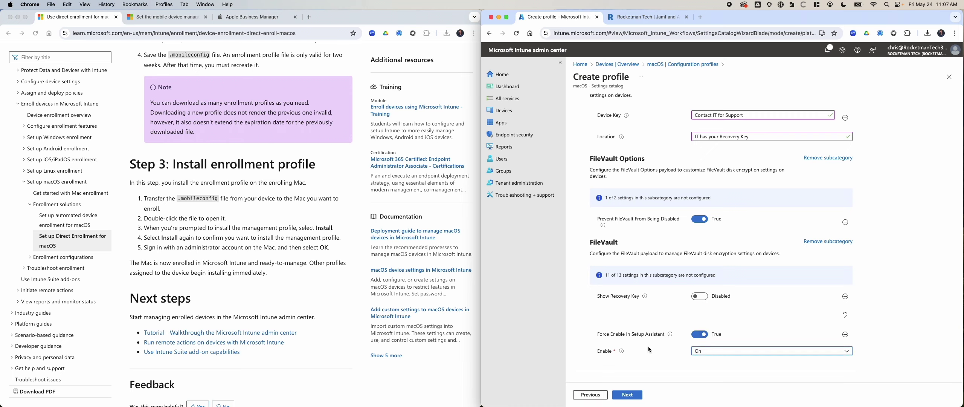
scroll(656, 341, "up", 5)
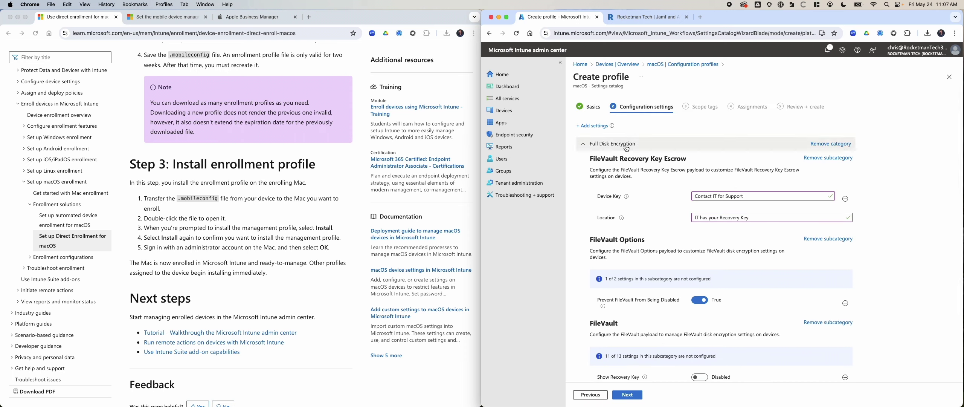
left_click(593, 126)
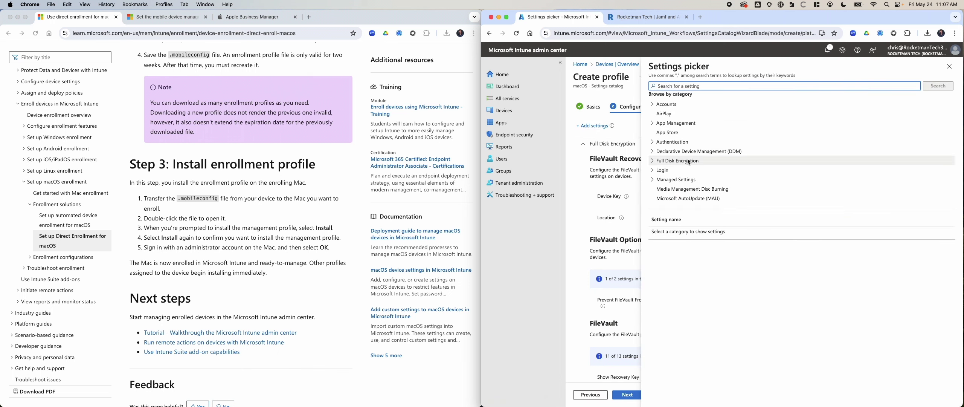
left_click(652, 161)
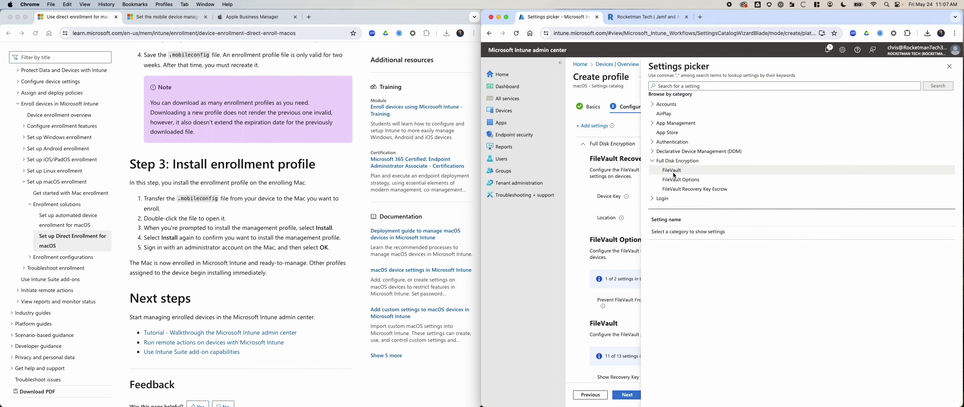
left_click(674, 170)
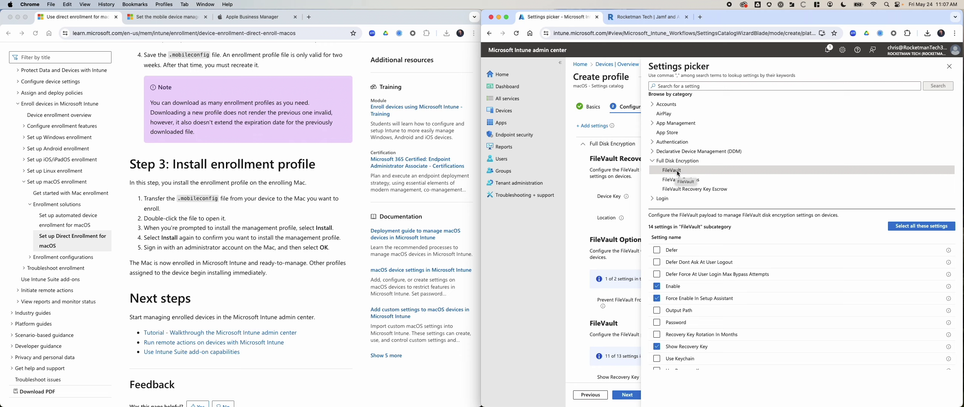
left_click(718, 189)
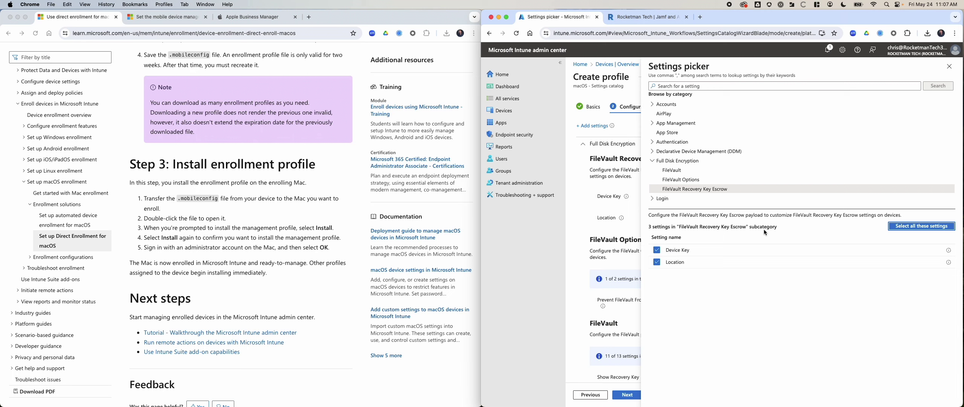
left_click(949, 66)
scroll(797, 285, "down", 3)
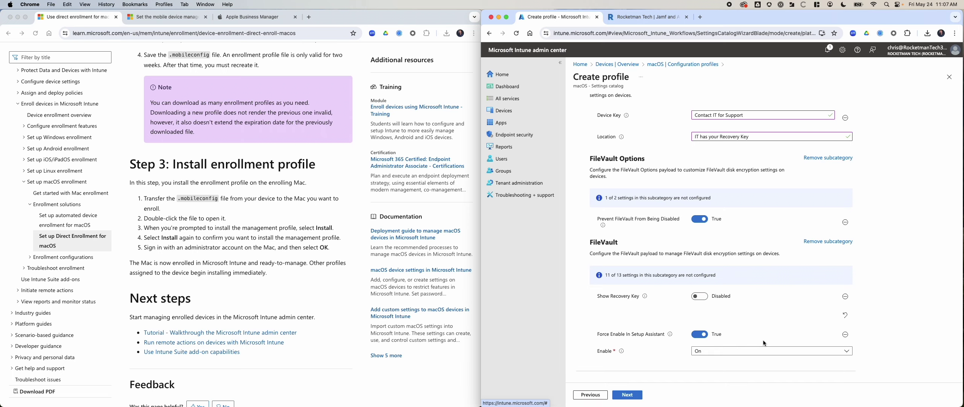
left_click(627, 394)
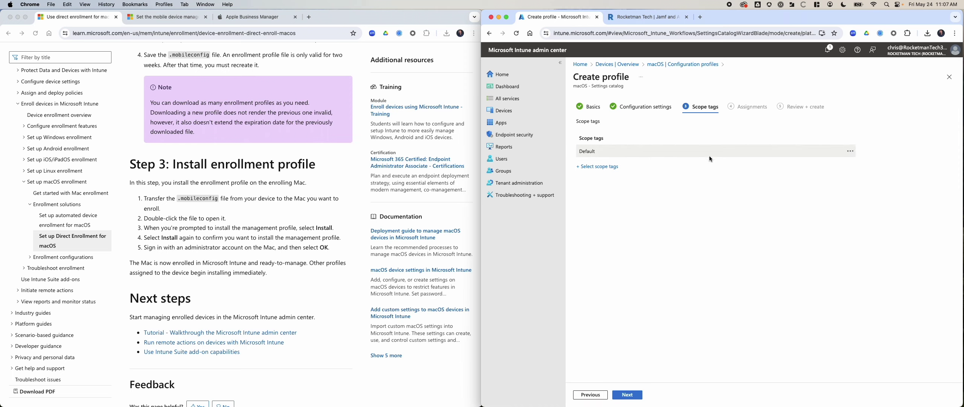
Keep the Default scope tag, assign the profile to All users, and view the review summary
left_click(598, 167)
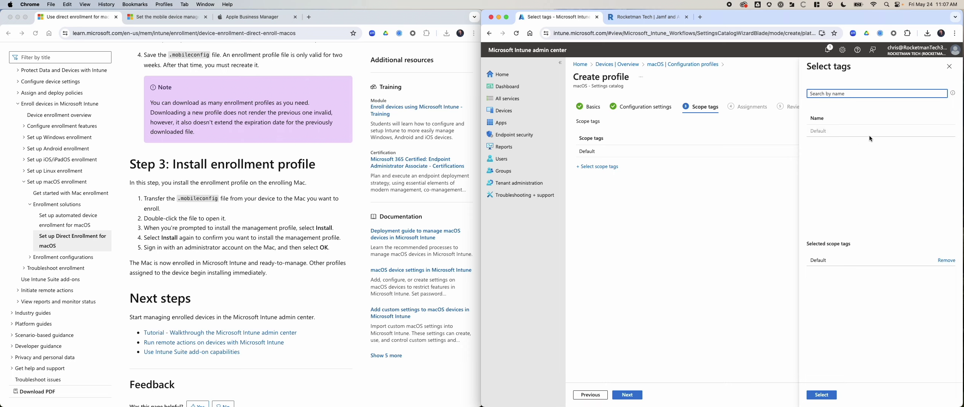
left_click(949, 66)
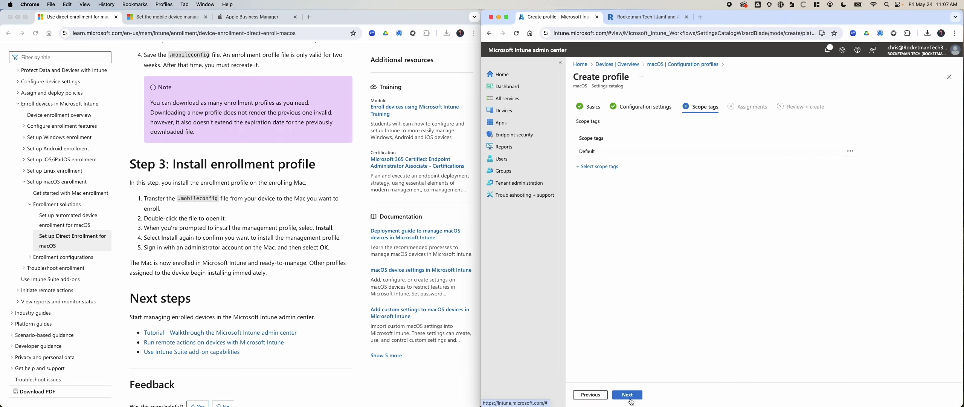
left_click(631, 395)
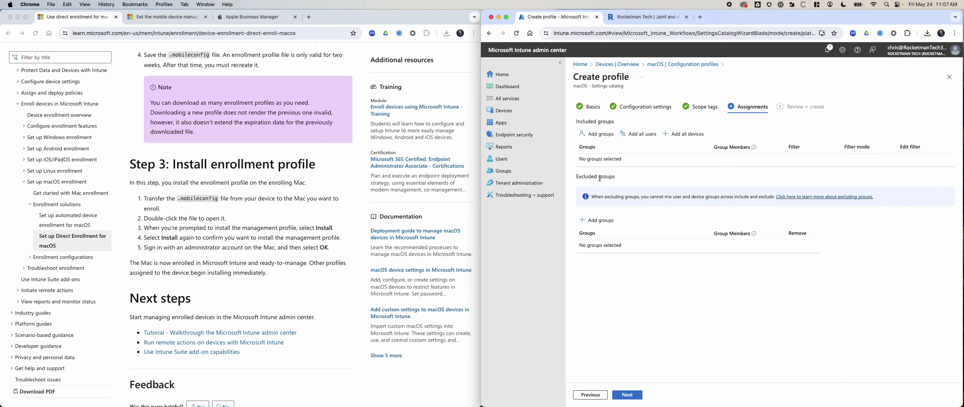
left_click(638, 134)
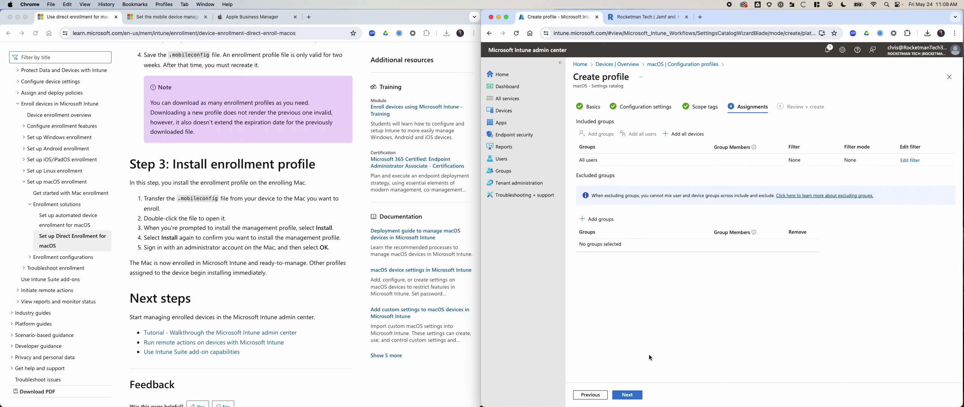
left_click(638, 394)
scroll(755, 259, "down", 5)
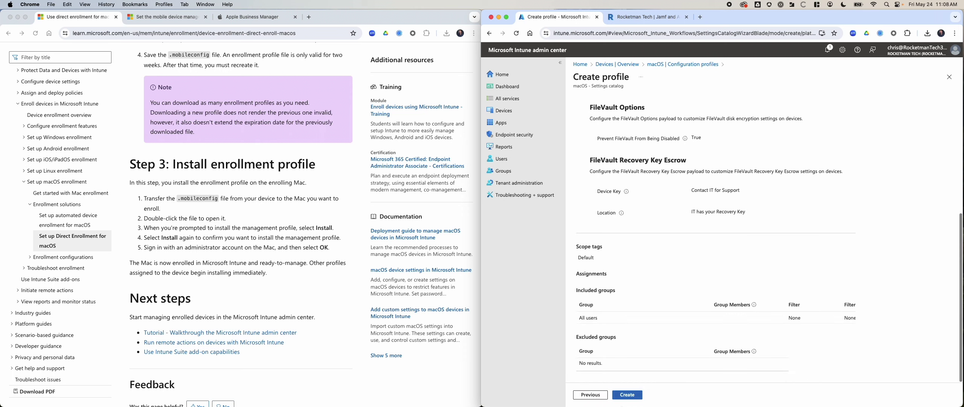
Create the FileVault configuration profile and go to the Devices overview
left_click(628, 394)
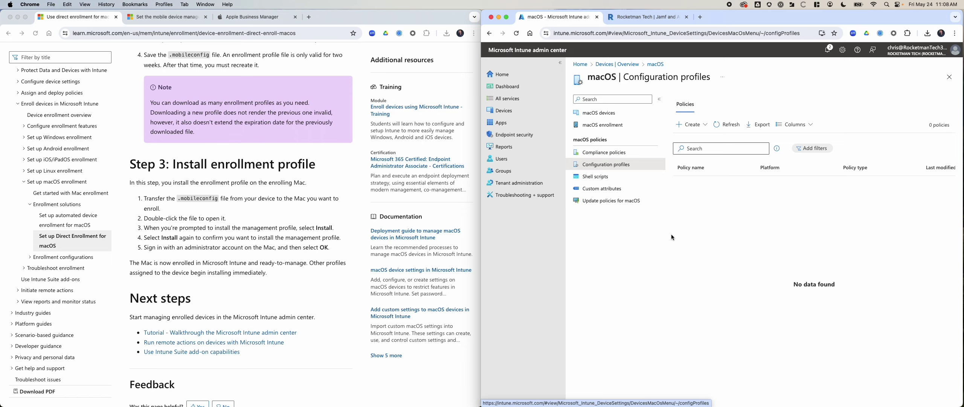
left_click(516, 113)
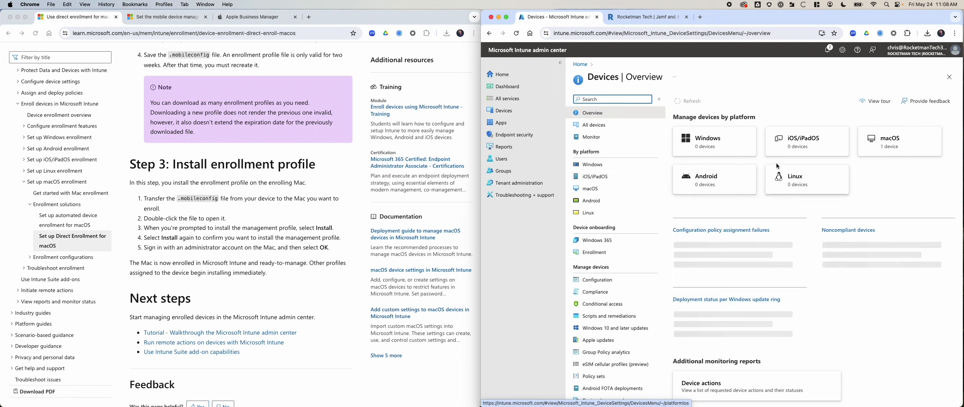
Open the enrolled MacBook Pro from the macOS devices list
left_click(860, 148)
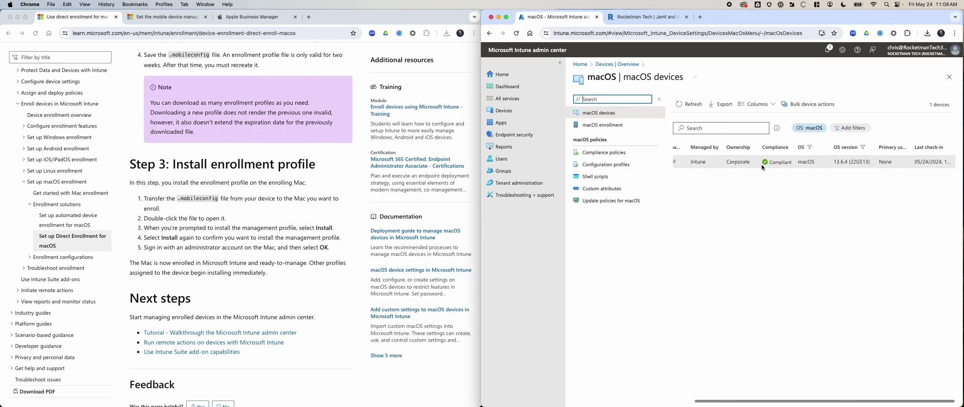
left_click(685, 164)
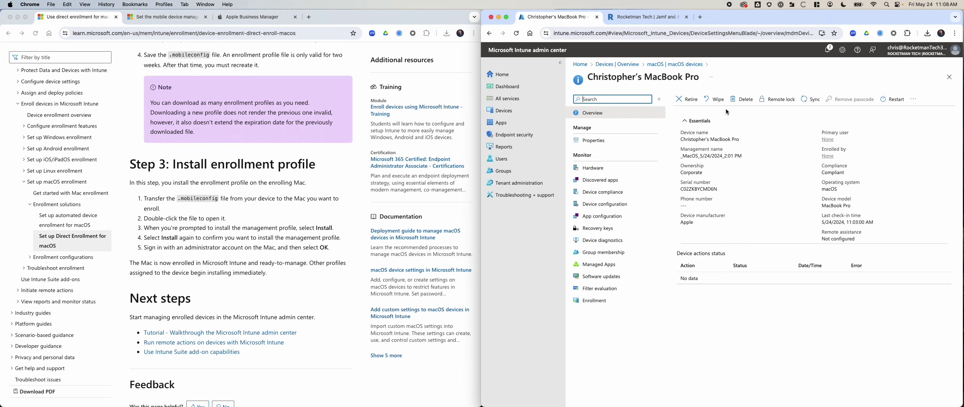
Sync the MacBook Pro and reveal its FileVault recovery key
left_click(809, 100)
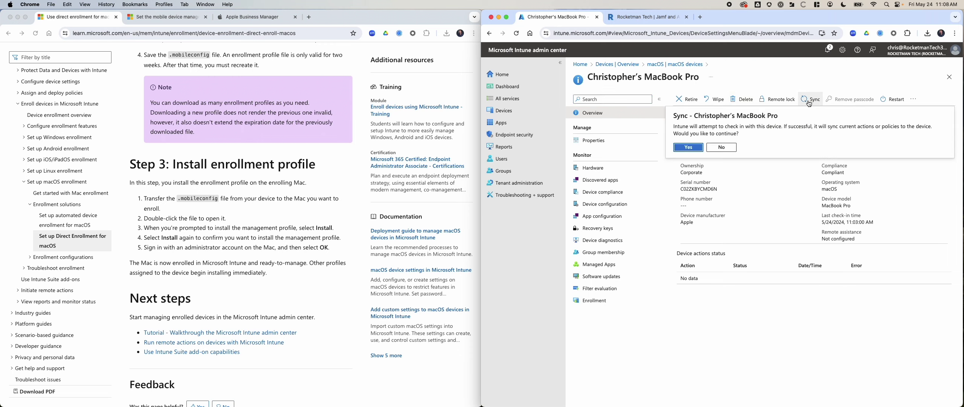
left_click(688, 147)
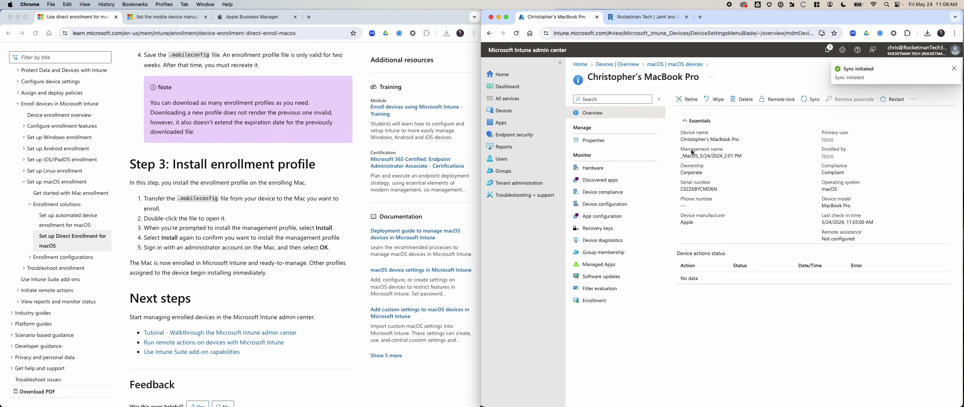
left_click(615, 229)
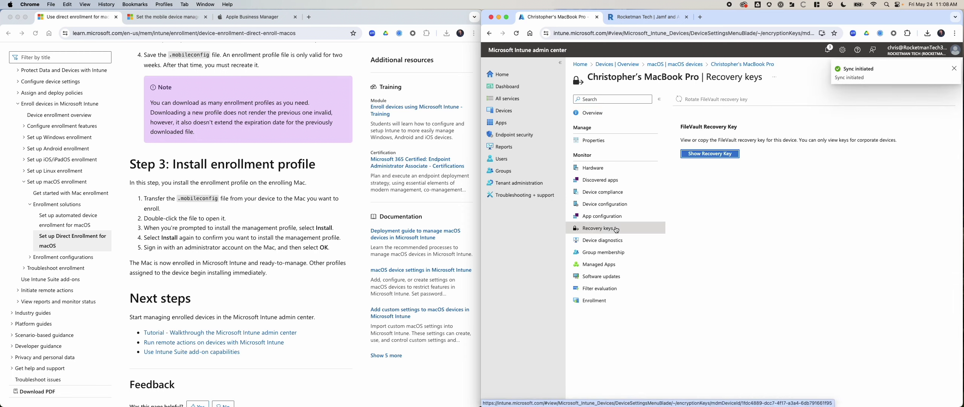
left_click(711, 153)
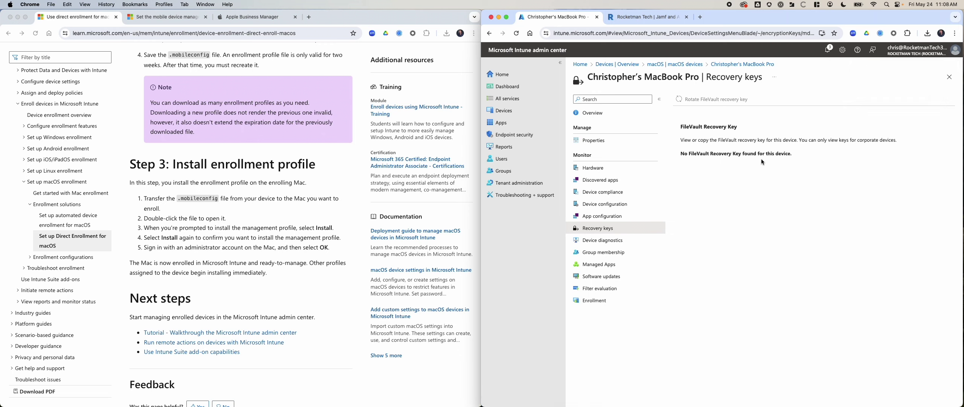
Review the Mac's enrollment, hardware, discovered apps, compliance, and configuration pages
left_click(599, 306)
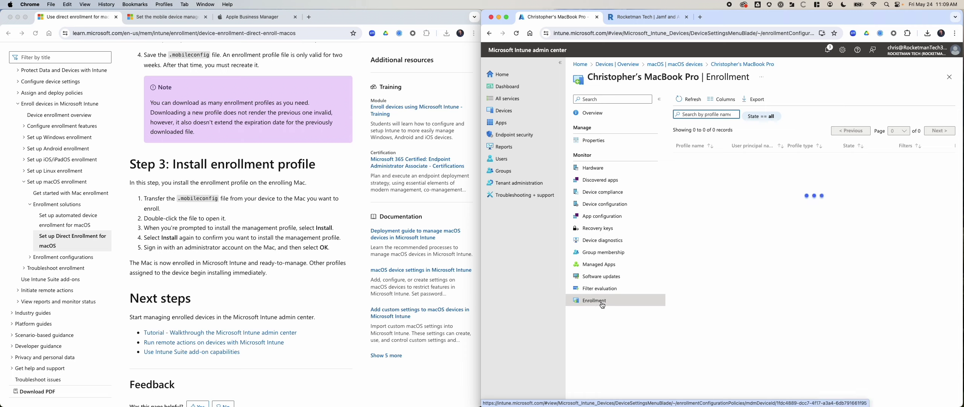
left_click(611, 179)
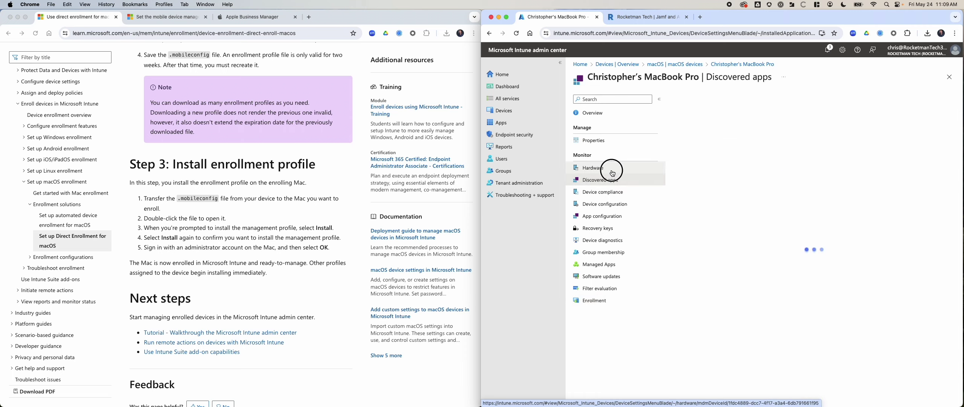
left_click(612, 171)
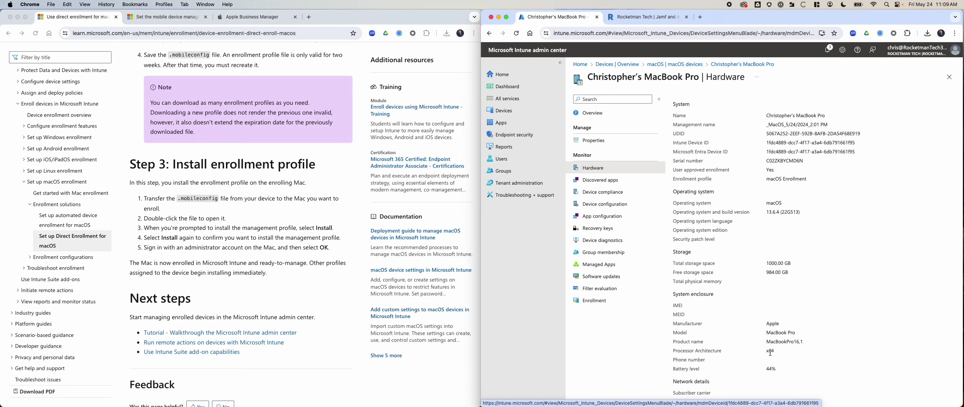
scroll(770, 353, "down", 5)
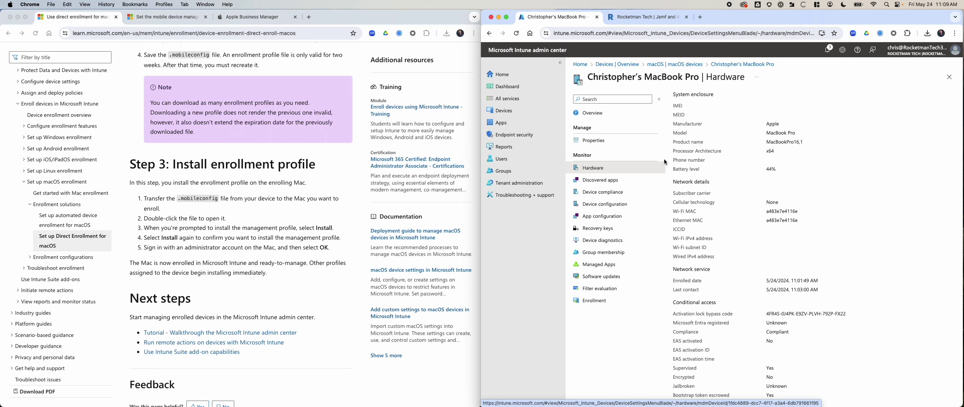
left_click(612, 182)
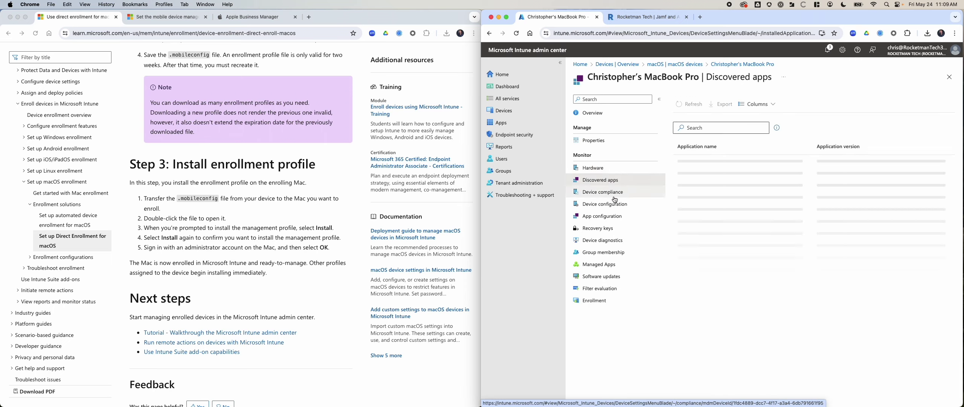
left_click(614, 194)
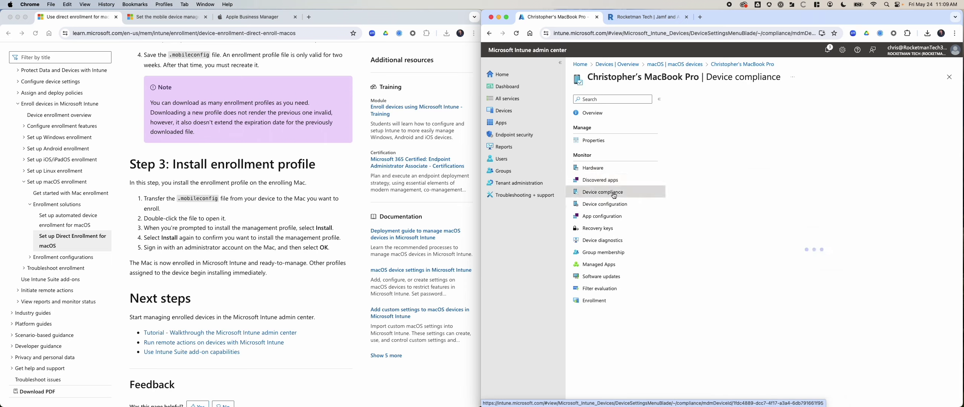
left_click(604, 203)
left_click(609, 216)
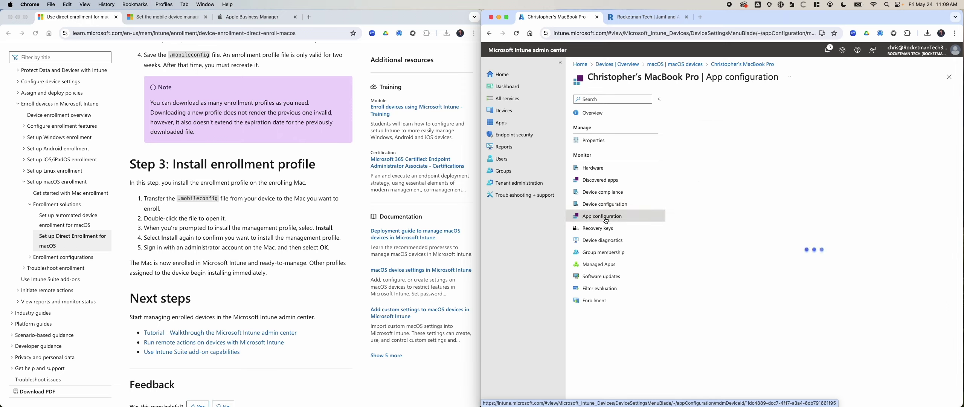
left_click(602, 305)
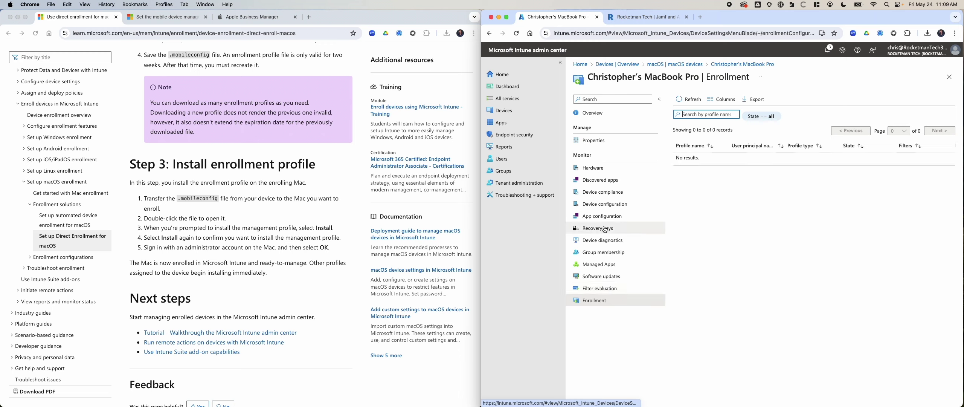
Check the device properties, keeping ownership Corporate, then view its compliance policies
left_click(613, 97)
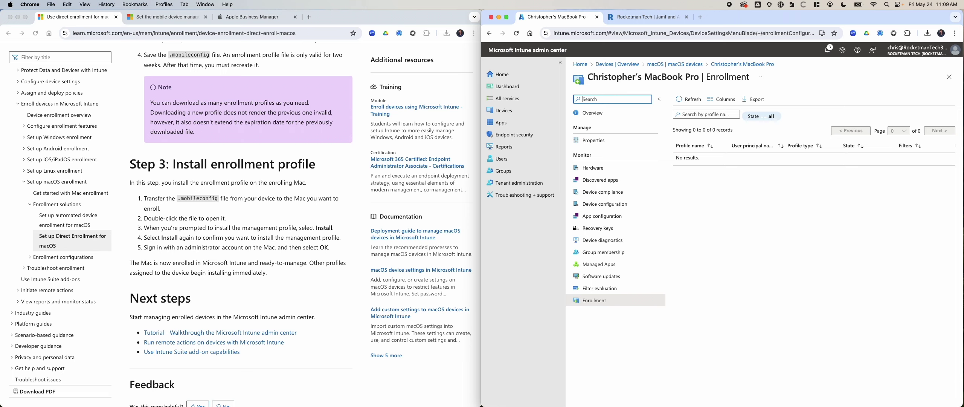
type("profiles")
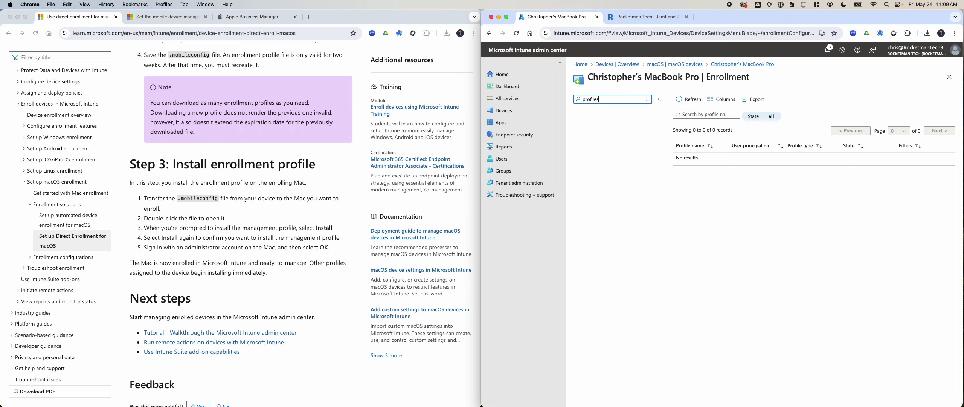
key("BackSpace")
key("BackSpace")
key("BackSpace")
key("BackSpace")
key("BackSpace")
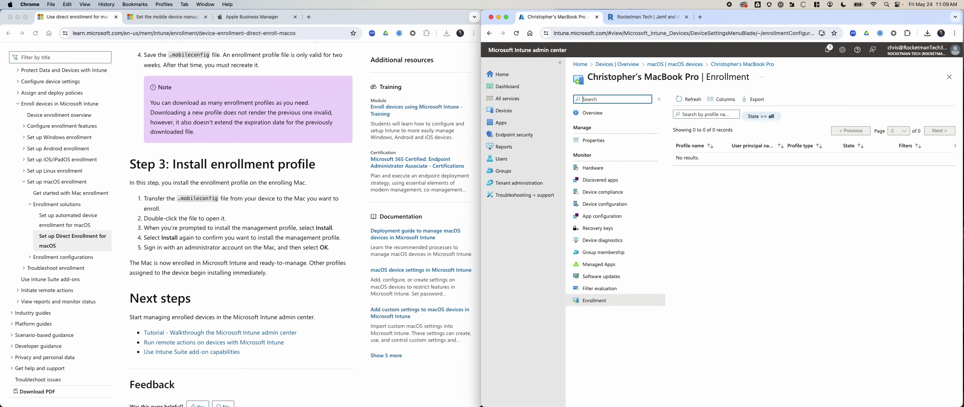
left_click(618, 139)
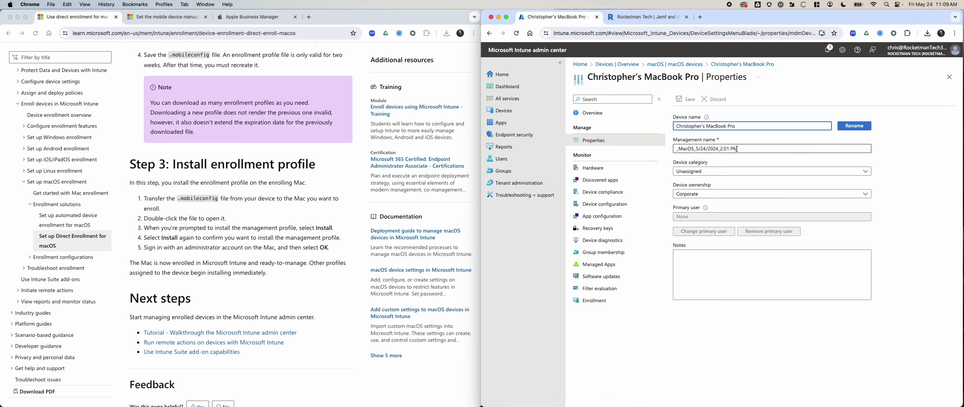
left_click(711, 172)
left_click(713, 173)
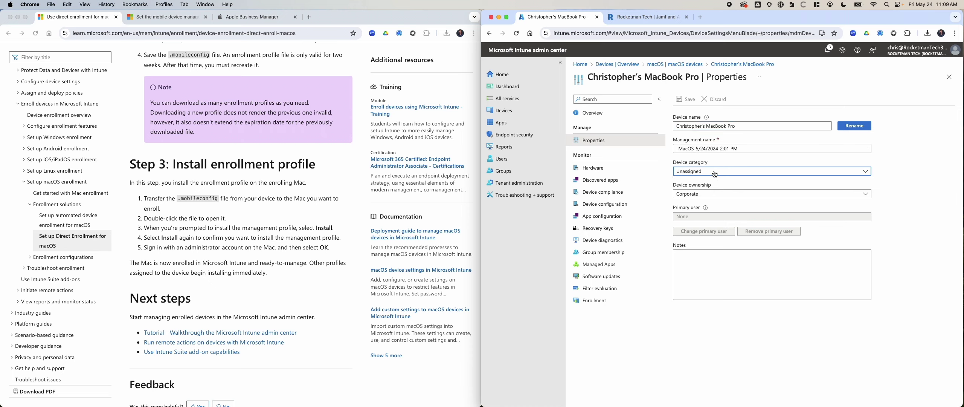
left_click(711, 194)
left_click(711, 196)
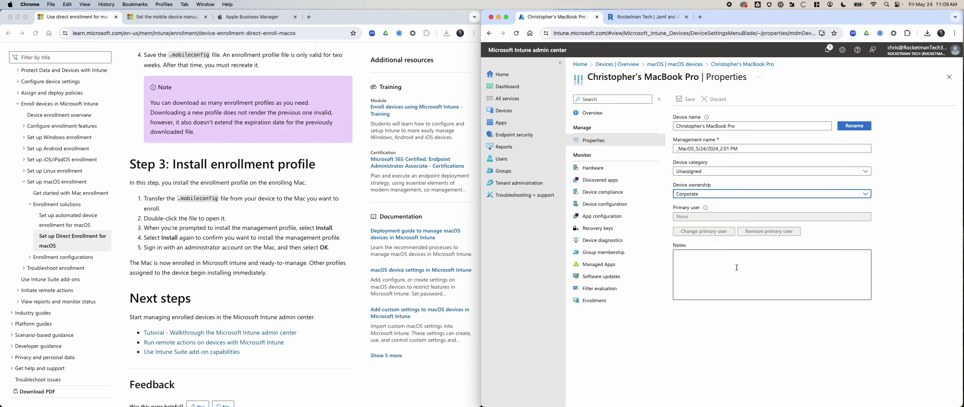
left_click(631, 191)
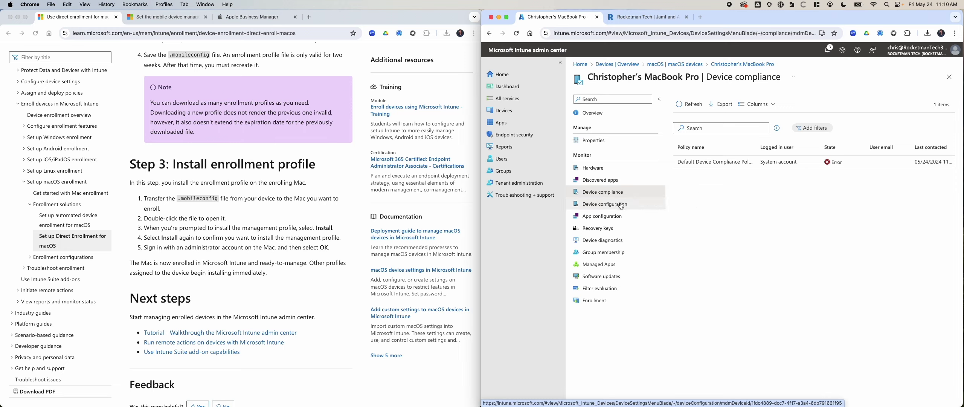
Refresh the device's configuration profiles, then open the Devices Configuration policies list
left_click(634, 209)
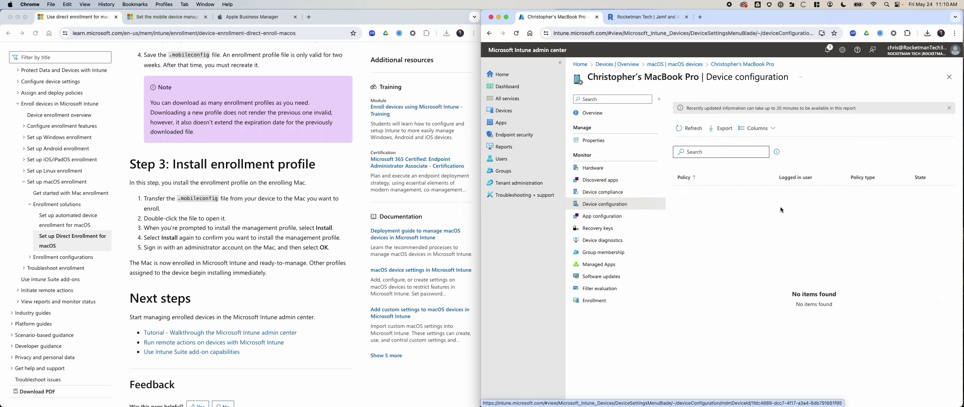
left_click(695, 132)
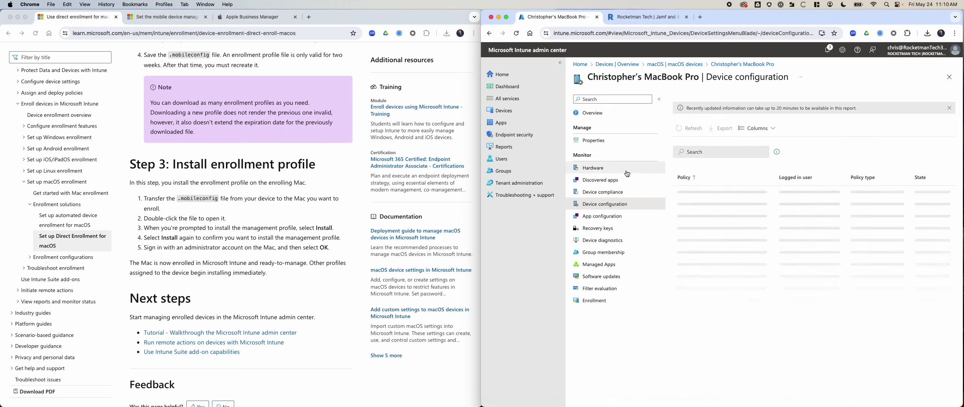
left_click(516, 110)
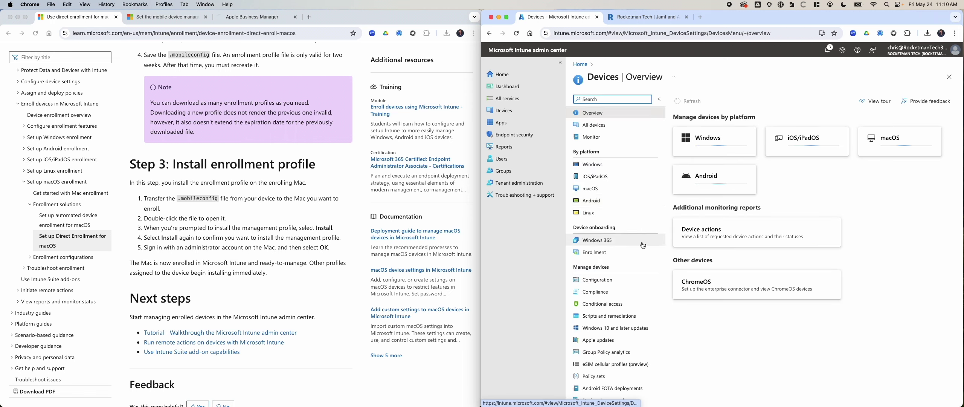
left_click(621, 283)
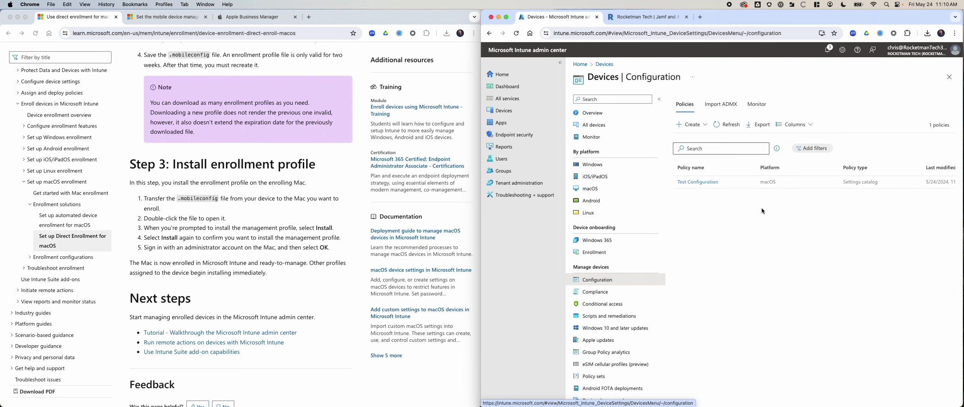
Inspect Test Configuration's check-in report and Full Disk Encryption settings
left_click(711, 183)
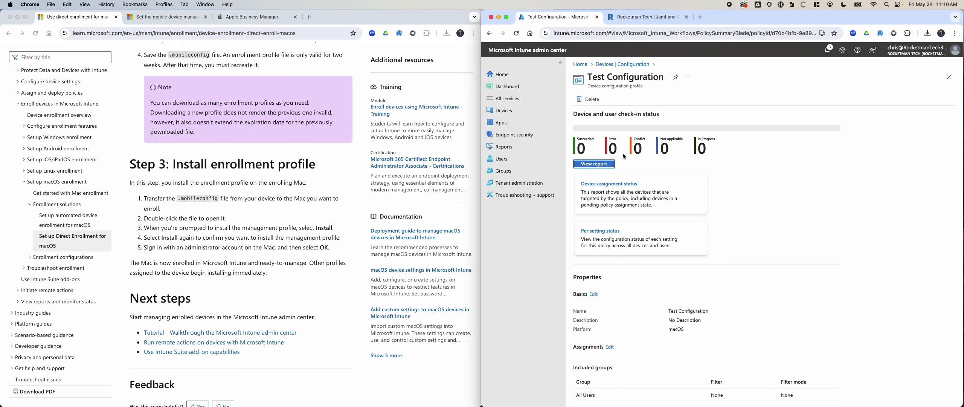
left_click(599, 165)
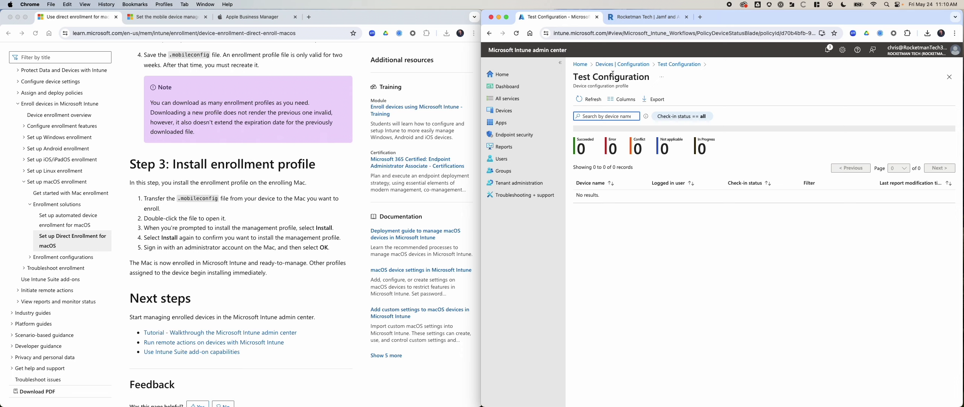
left_click(679, 65)
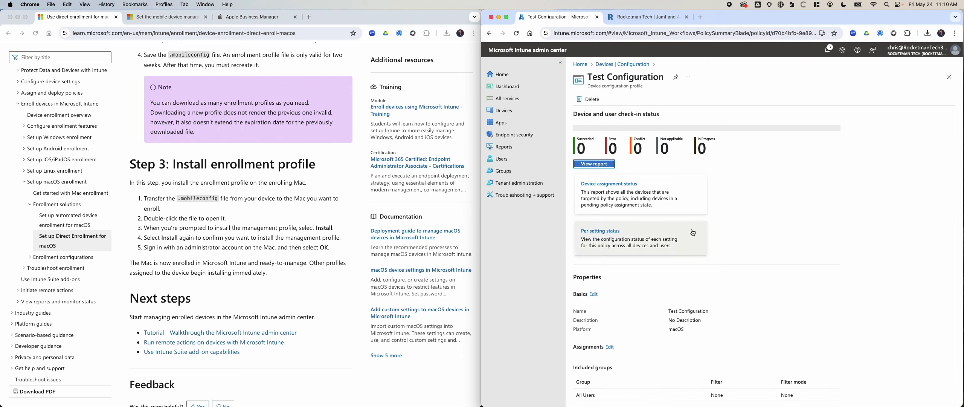
scroll(753, 285, "down", 5)
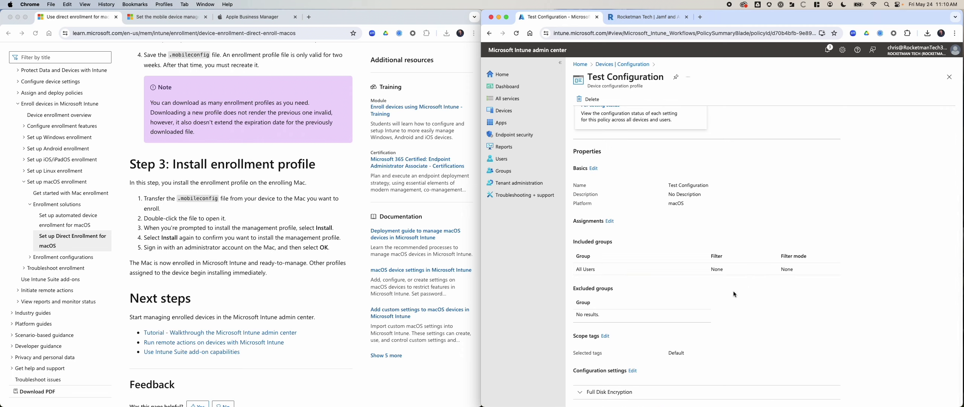
left_click(609, 392)
scroll(653, 344, "down", 8)
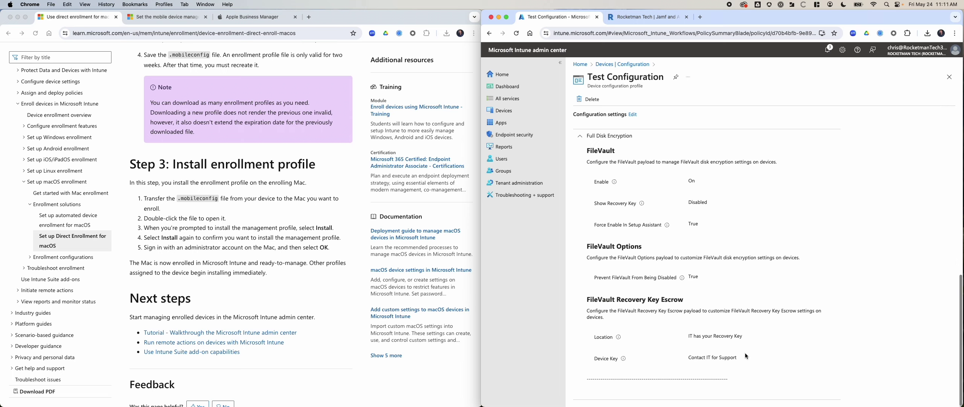
scroll(742, 354, "up", 5)
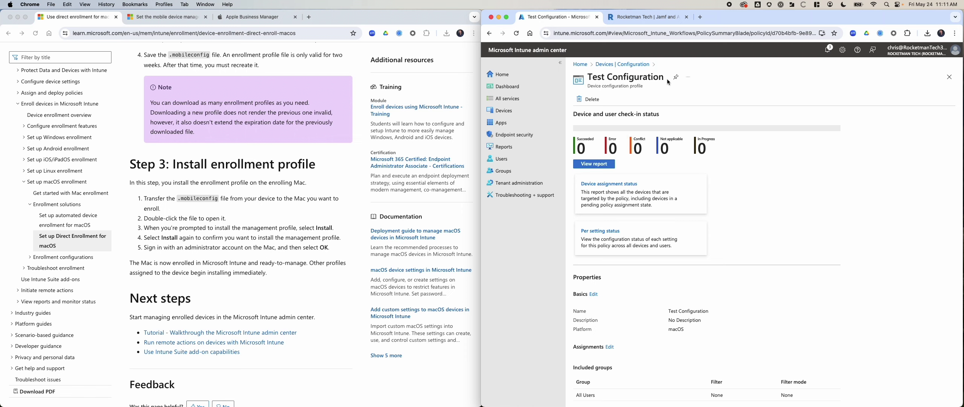
left_click(639, 64)
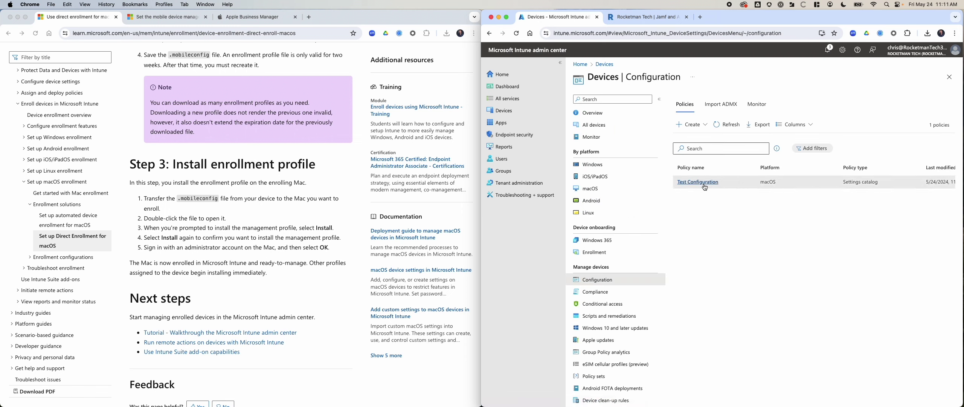
Reopen Test Configuration and start editing its configuration settings
scroll(768, 183, "right", 5)
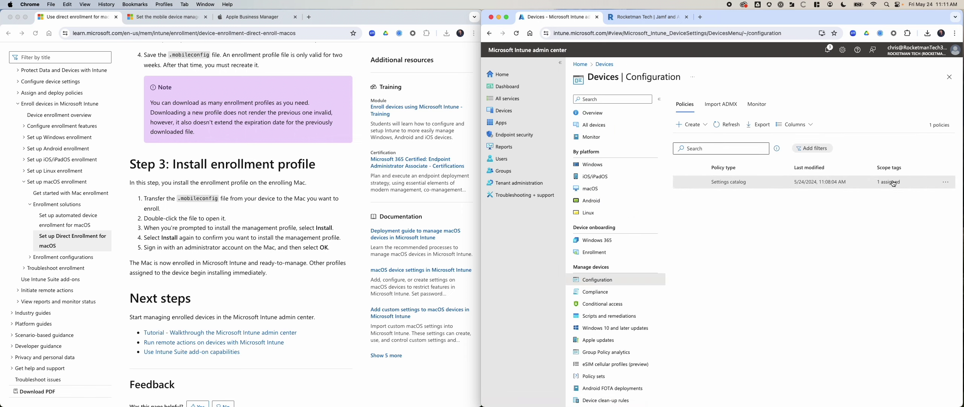
left_click(946, 182)
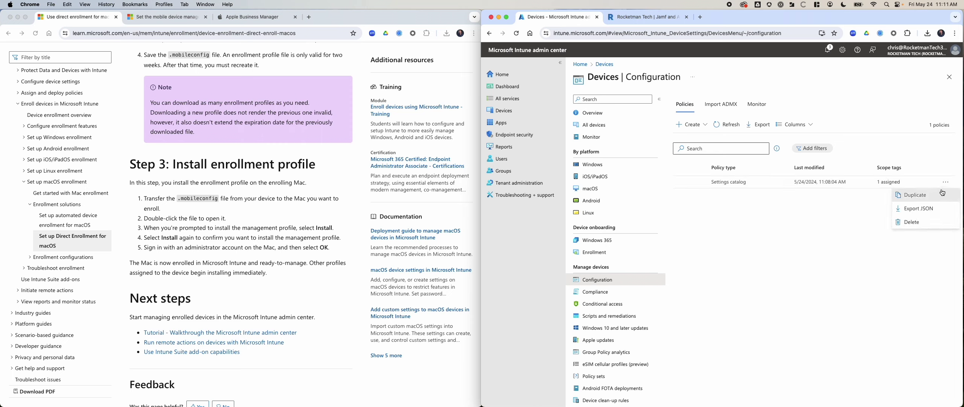
left_click(913, 174)
scroll(895, 181, "left", 5)
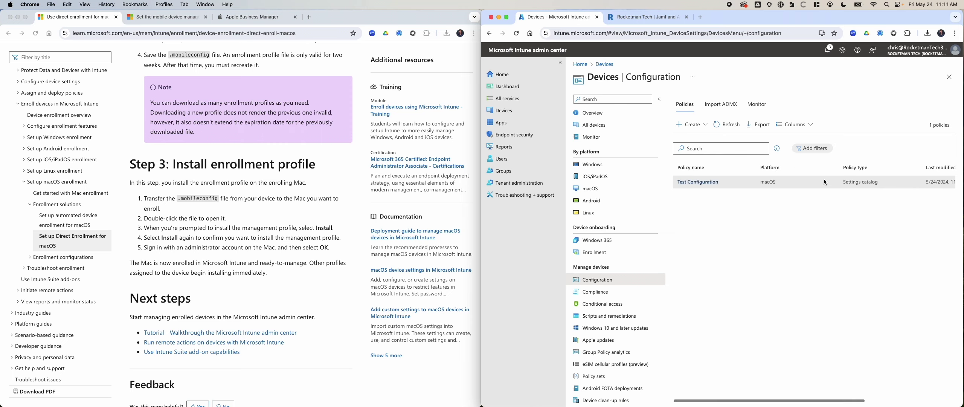
left_click(702, 183)
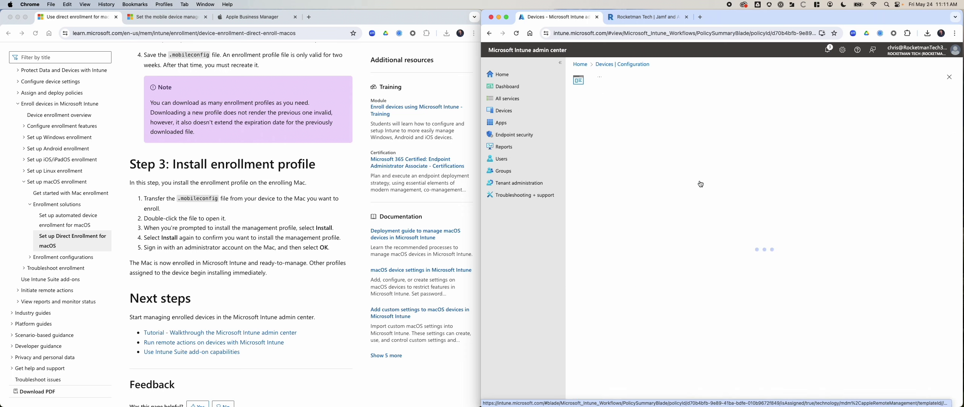
scroll(667, 189, "down", 1)
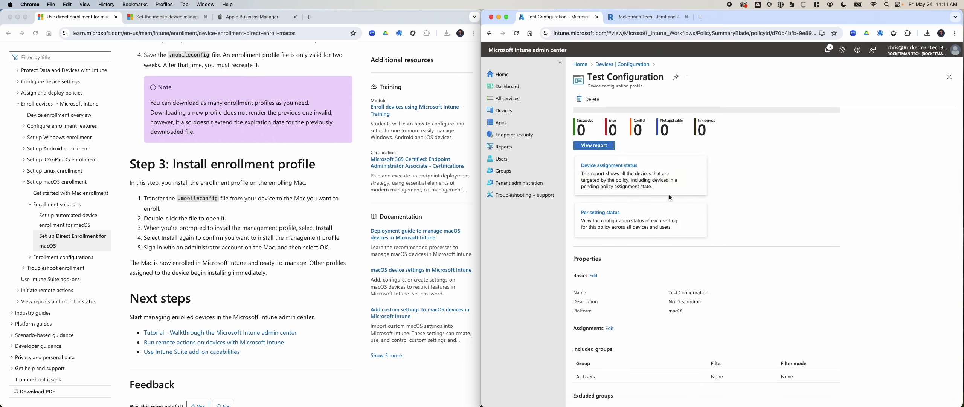
scroll(694, 200, "down", 4)
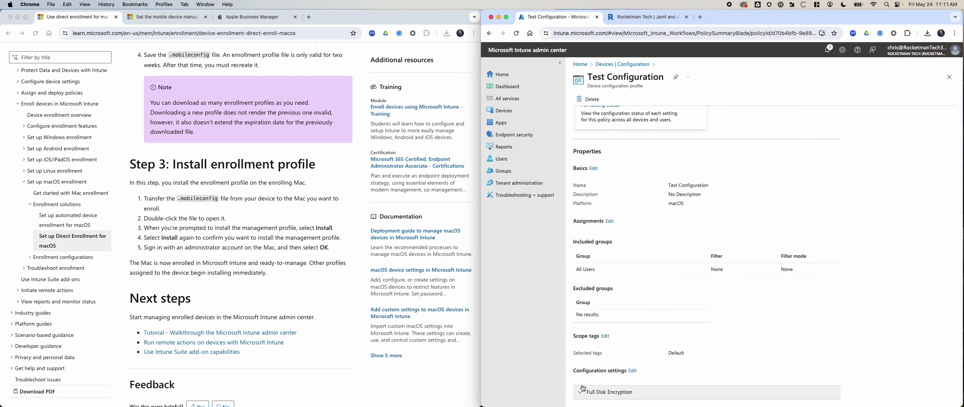
left_click(632, 371)
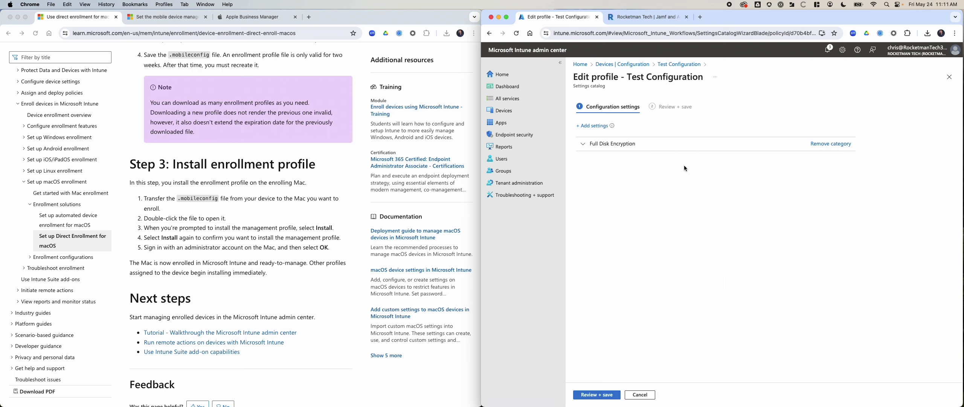
Check the Full Disk Encryption FileVault settings and save the Test Configuration edit
left_click(585, 150)
scroll(794, 279, "down", 3)
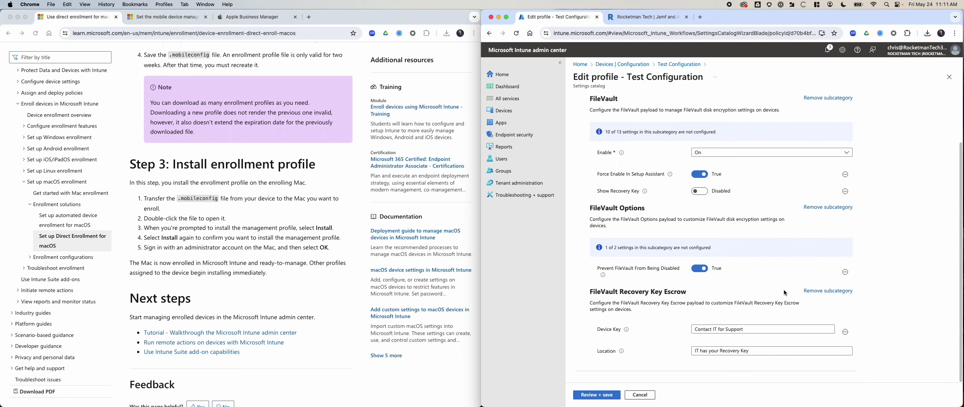
left_click(597, 394)
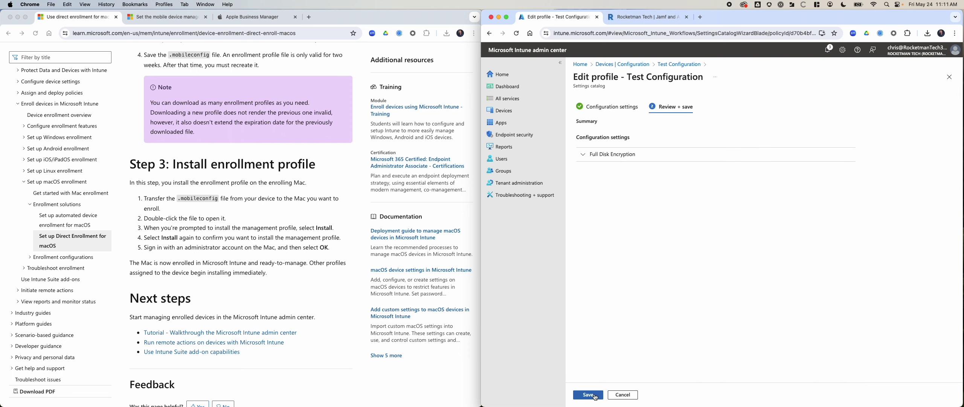
left_click(587, 395)
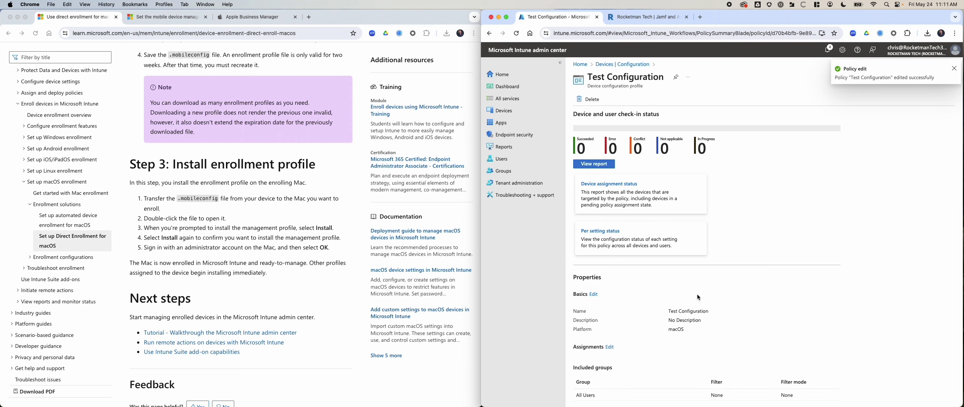
left_click(608, 346)
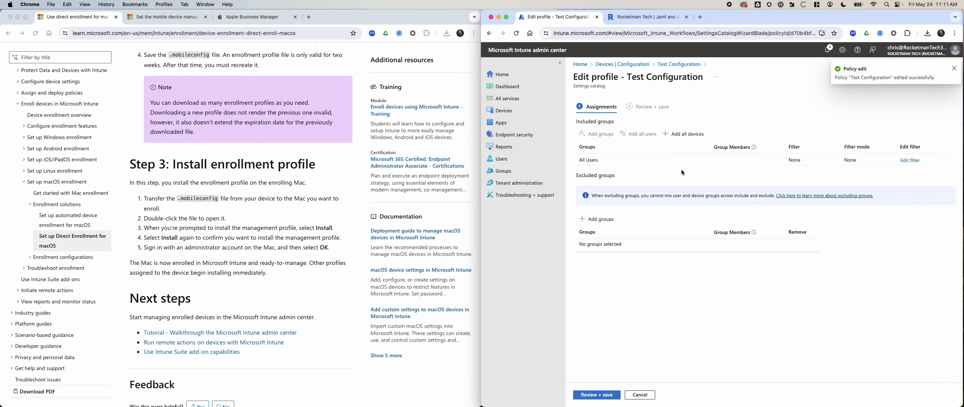
Add All Devices to Test Configuration's assignments, save, and reload to confirm Included groups
left_click(677, 134)
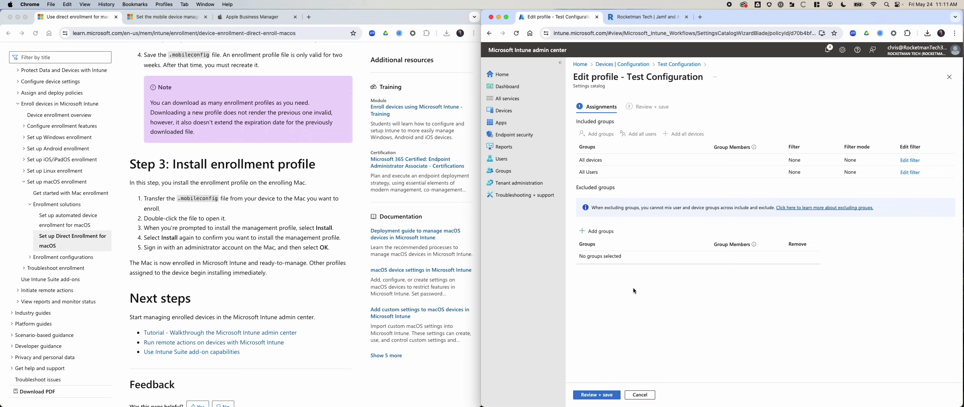
left_click(602, 396)
left_click(590, 395)
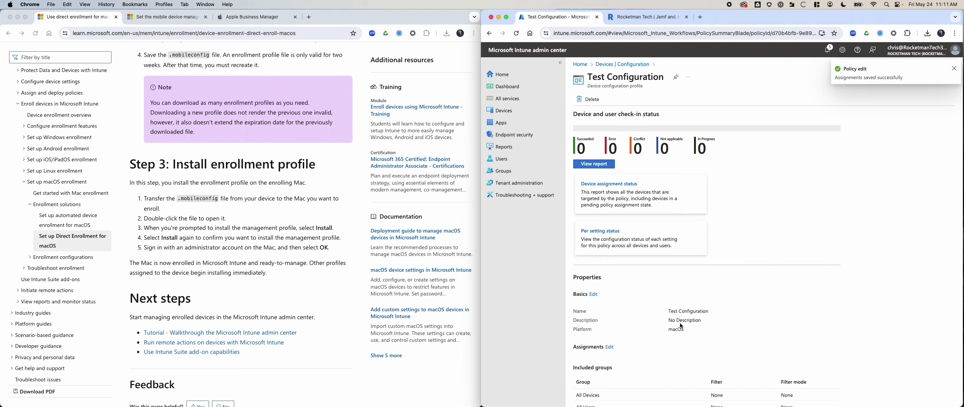
scroll(792, 332, "down", 5)
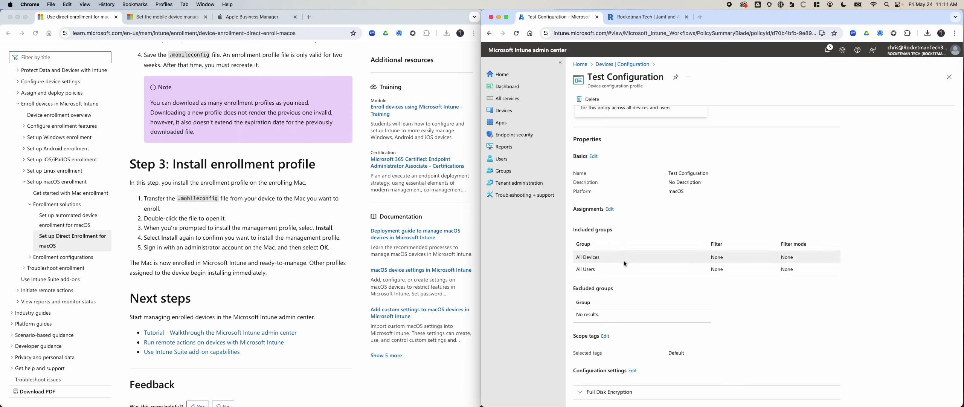
scroll(624, 261, "up", 5)
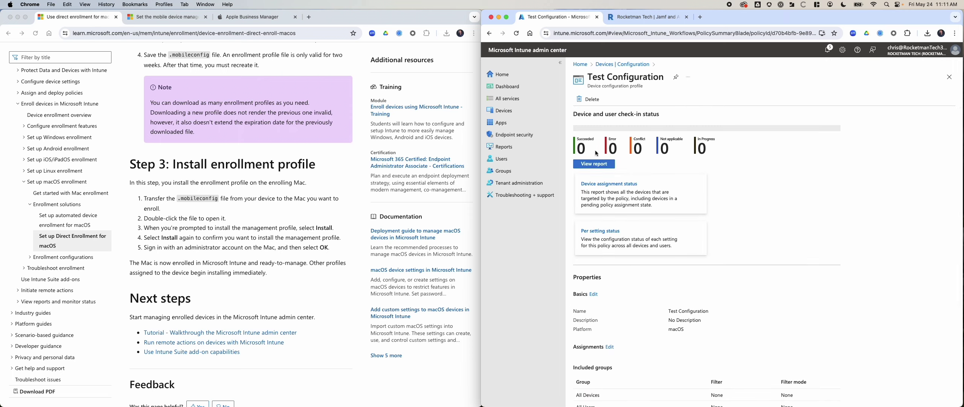
key("super+r")
scroll(653, 296, "down", 5)
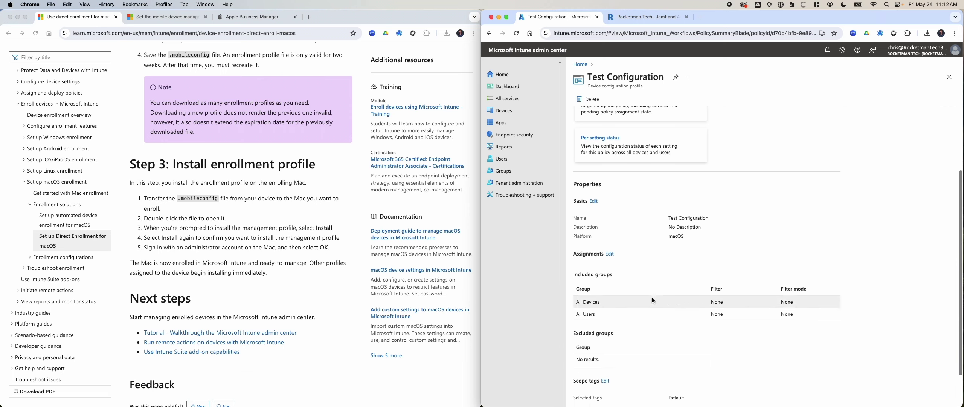
scroll(655, 286, "down", 1)
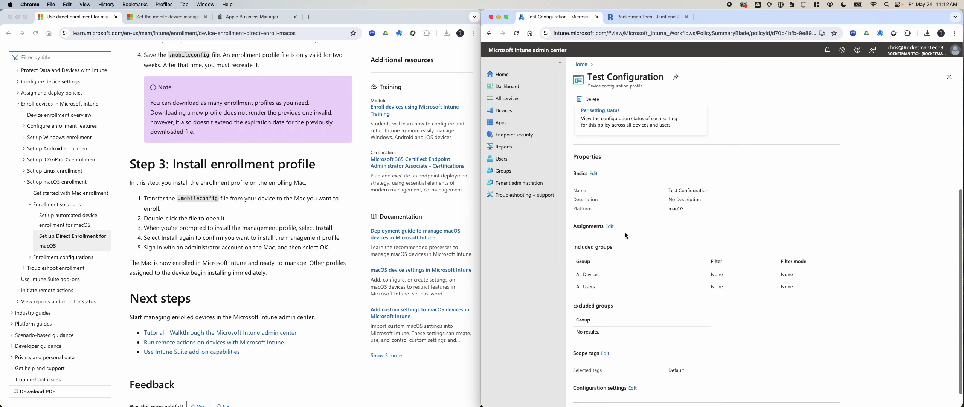
left_click(610, 228)
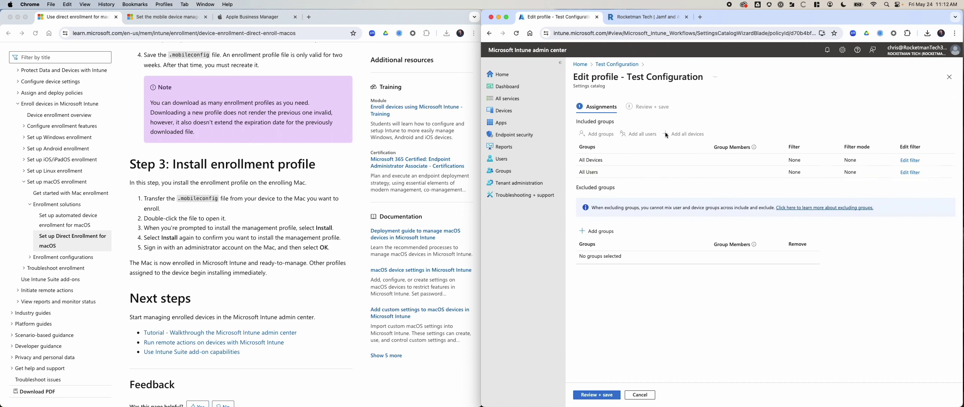
Try adding an include filter searched by 'KB' to the All Devices assignment, leaving assignments unchanged
left_click(911, 161)
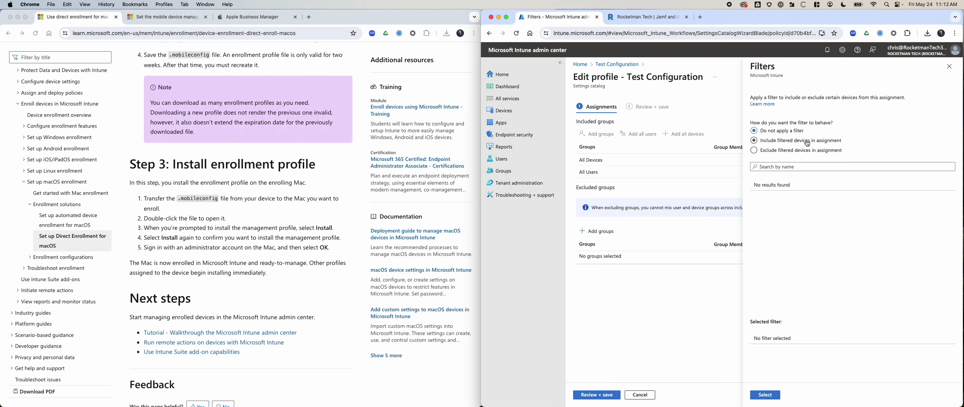
left_click(806, 141)
left_click(787, 166)
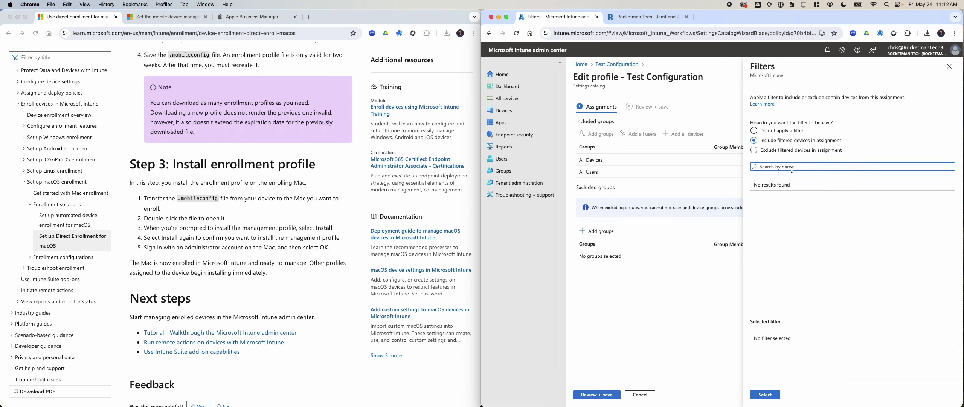
type("KBY")
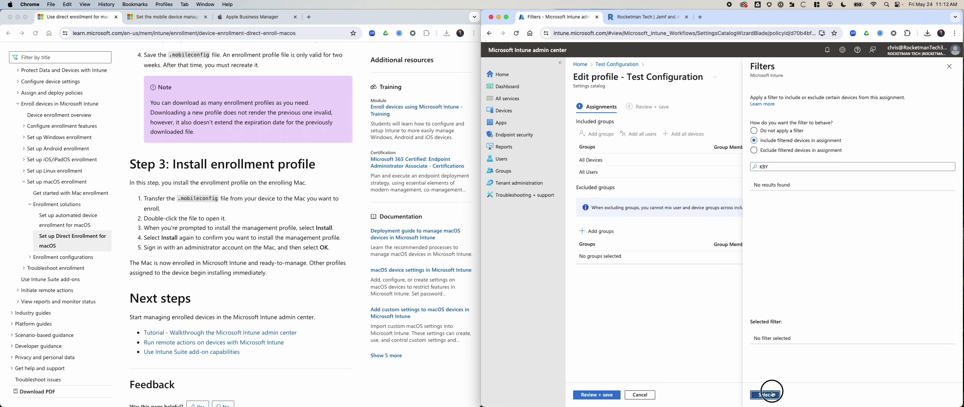
left_click(764, 394)
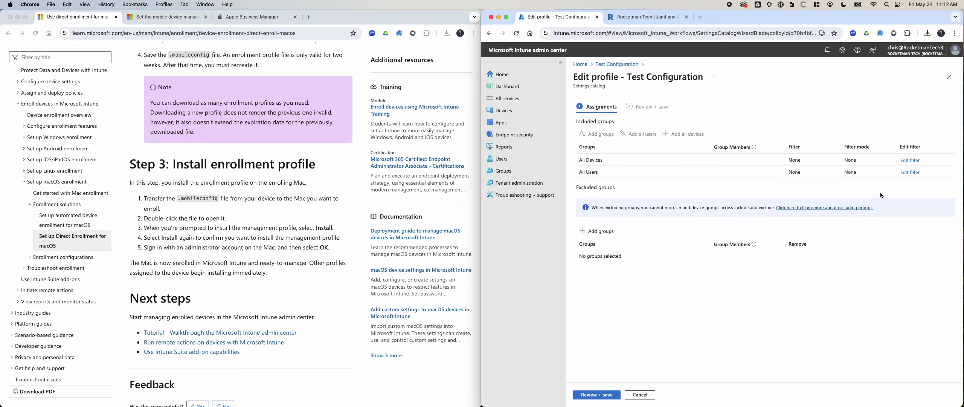
left_click(628, 64)
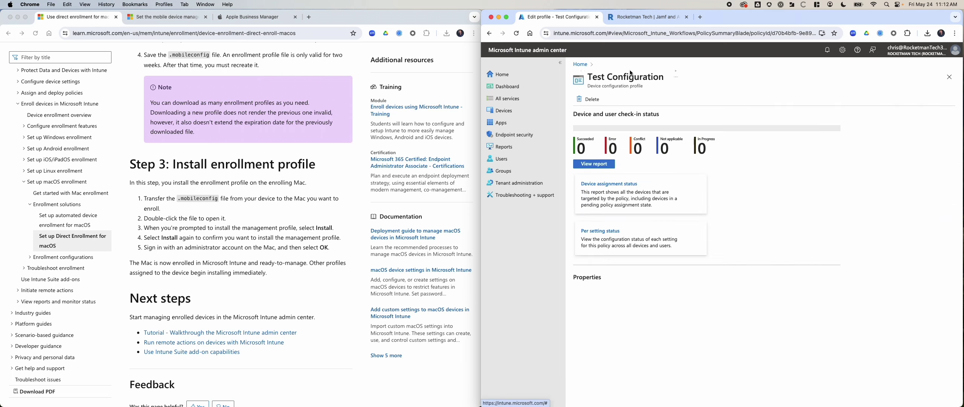
left_click(602, 165)
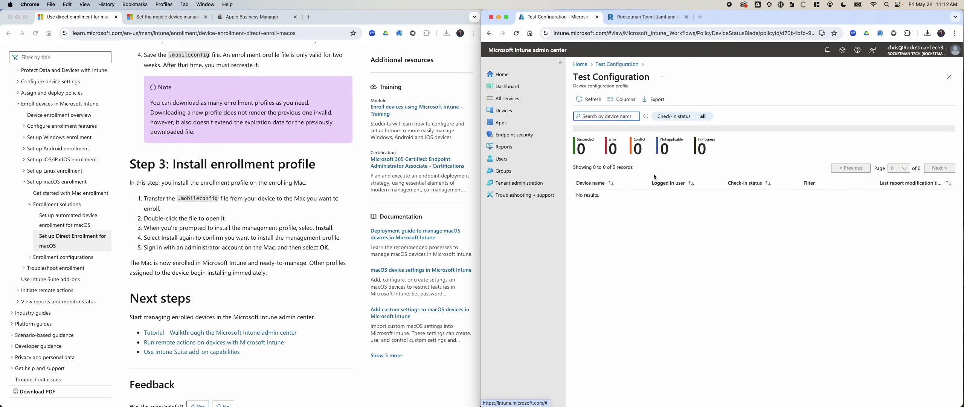
left_click(617, 64)
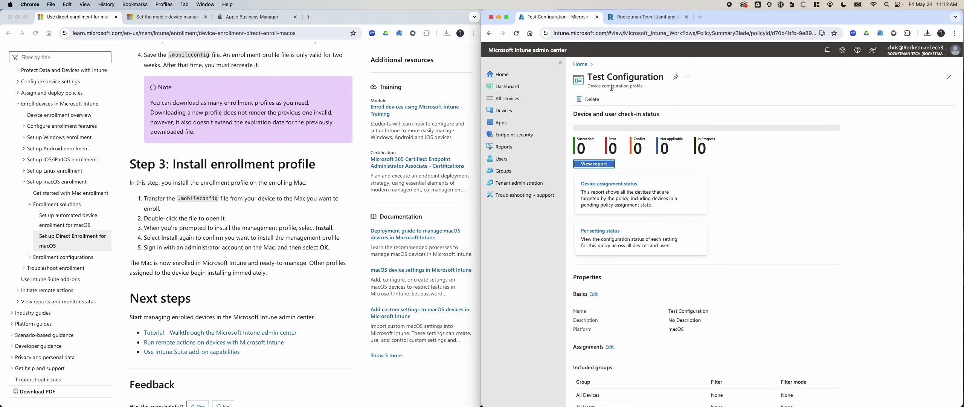
left_click(581, 65)
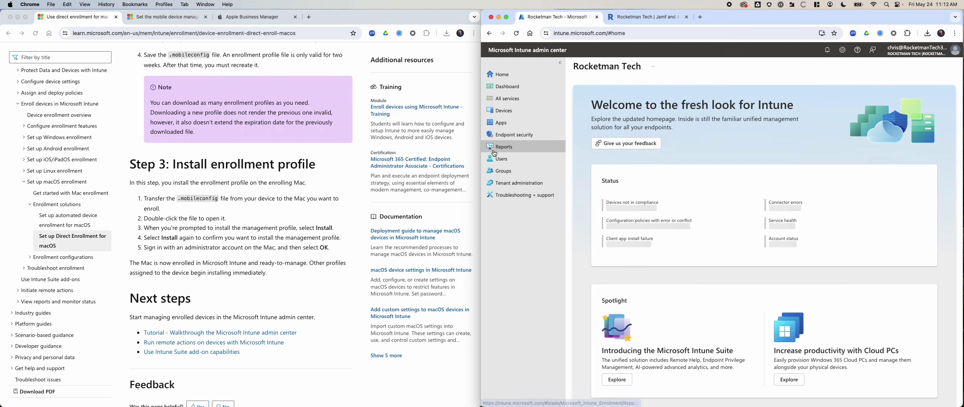
Send a sync to the enrolled MacBook Pro from the macOS devices list, then return Home
left_click(506, 115)
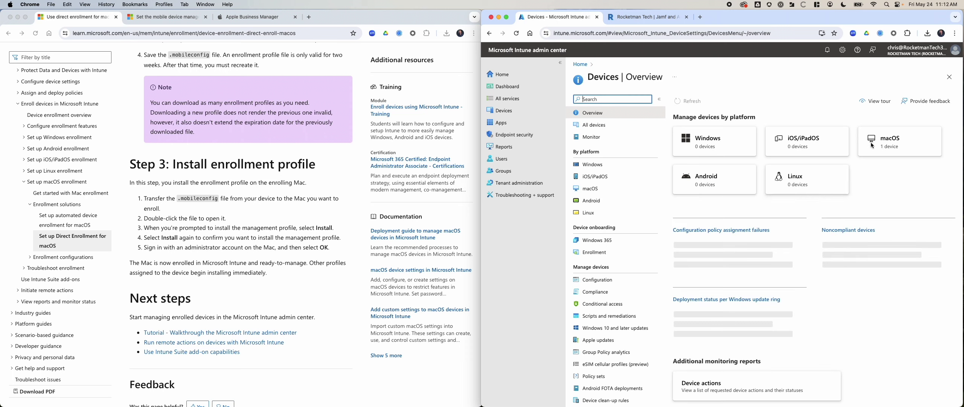
left_click(875, 143)
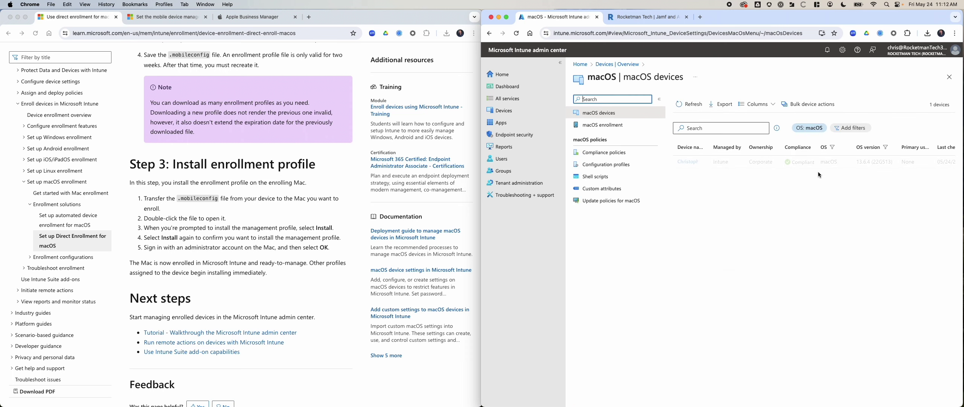
scroll(750, 161, "left", 2)
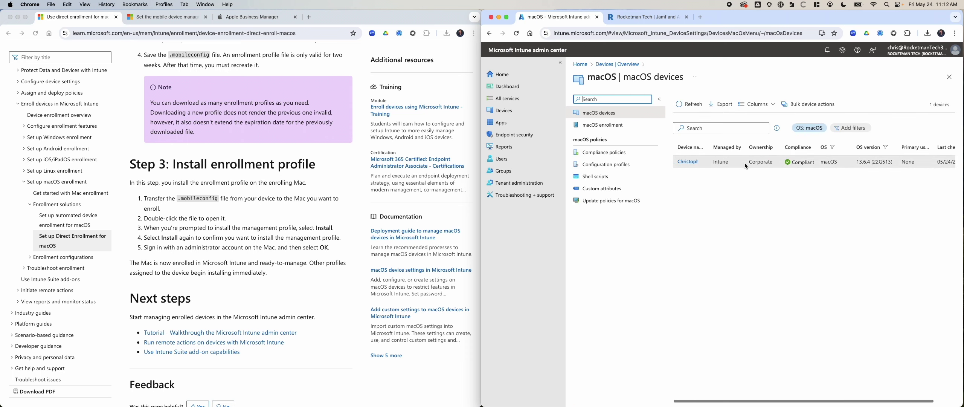
left_click(693, 163)
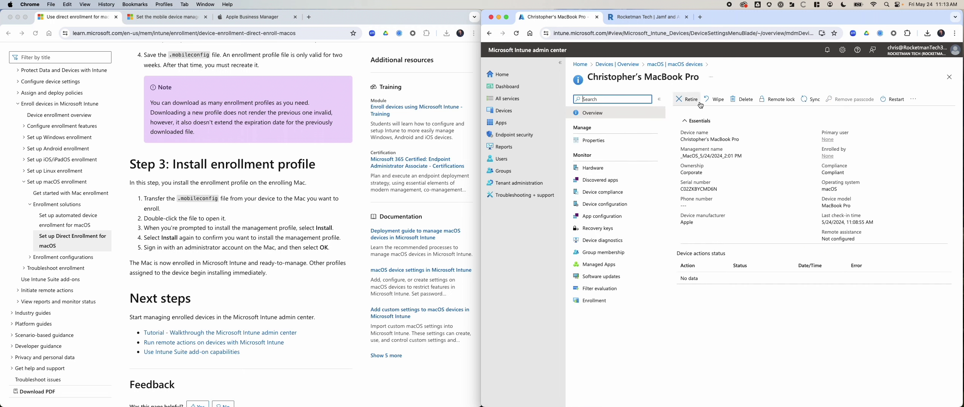
left_click(810, 99)
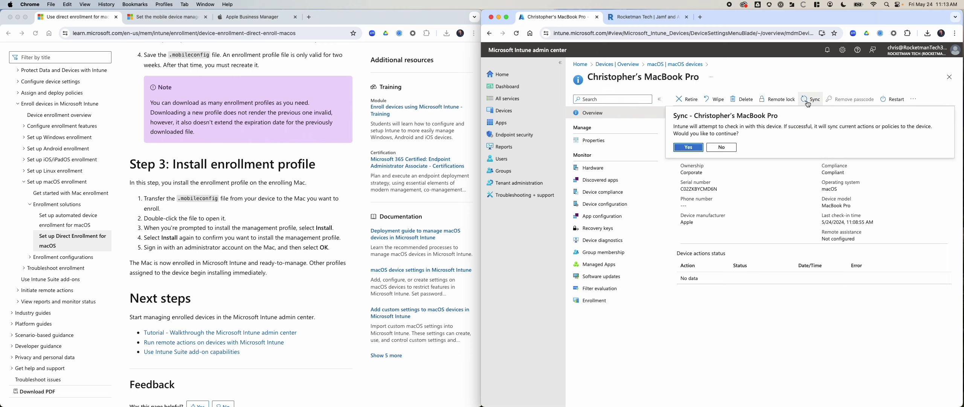
left_click(695, 151)
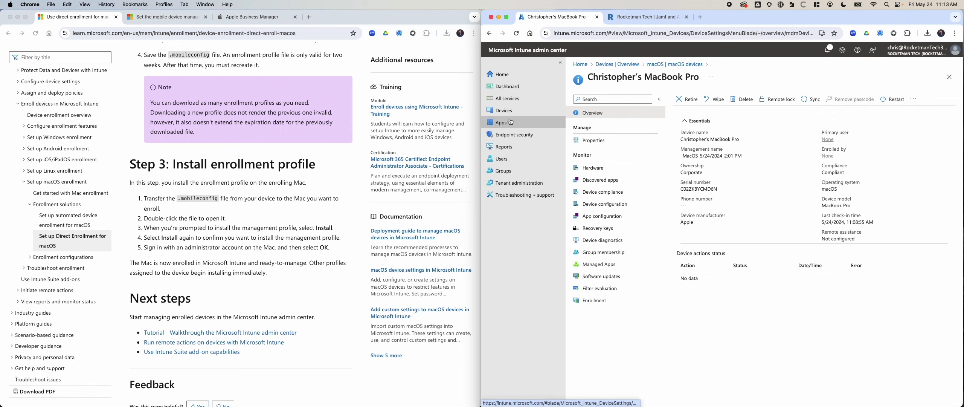
left_click(500, 74)
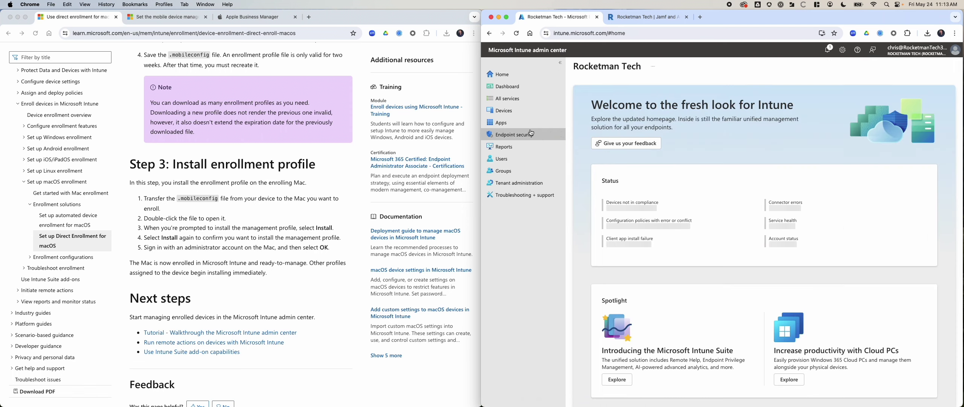
Look over macOS configuration profiles, then start a new profile under Update policies for macOS
left_click(507, 98)
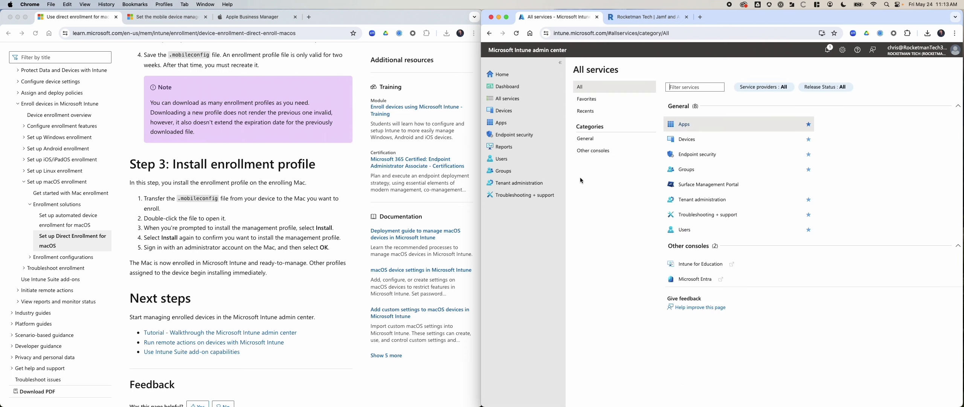
left_click(500, 111)
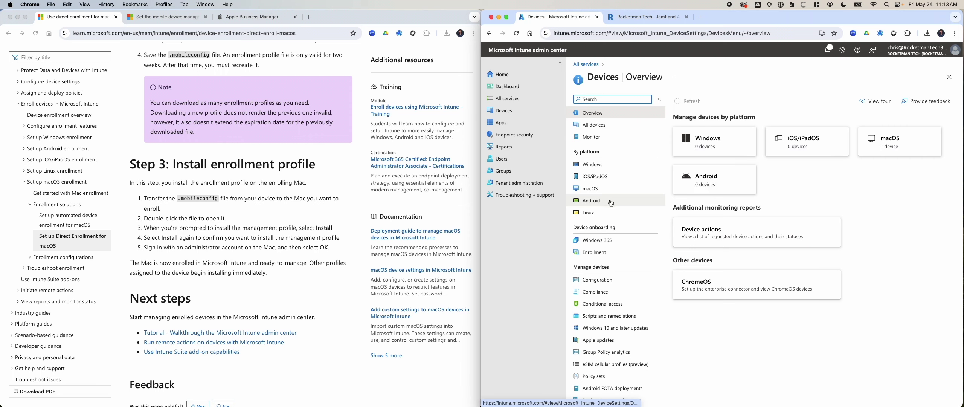
left_click(611, 189)
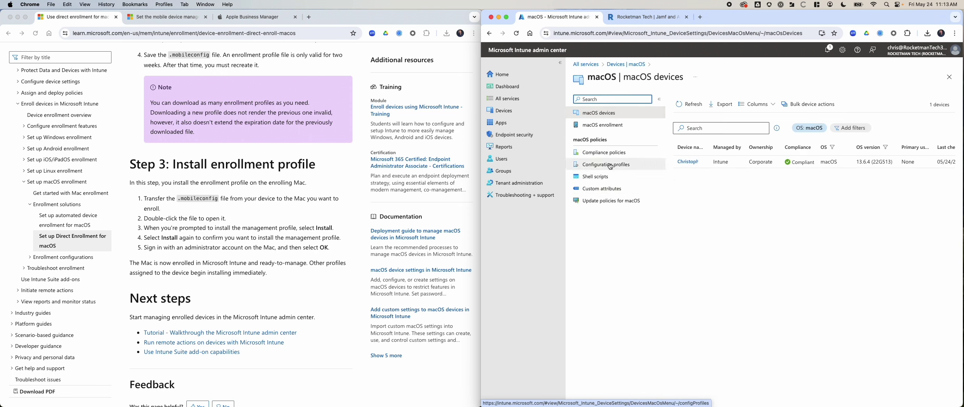
left_click(611, 166)
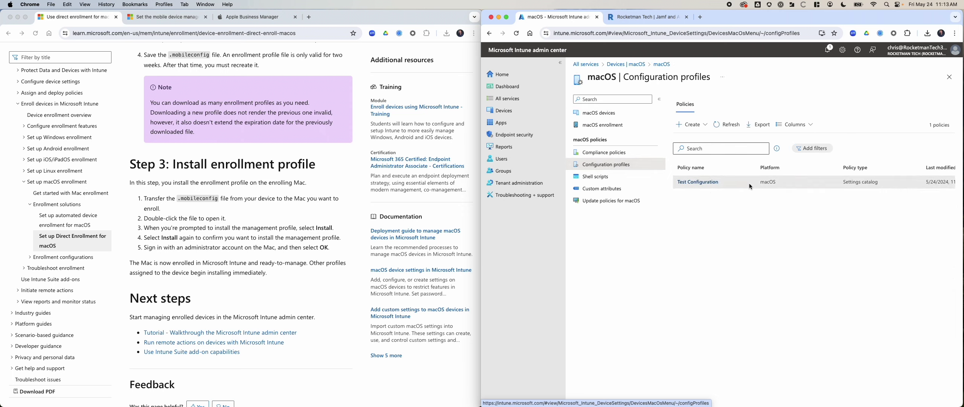
scroll(750, 182, "right", 3)
scroll(757, 182, "left", 3)
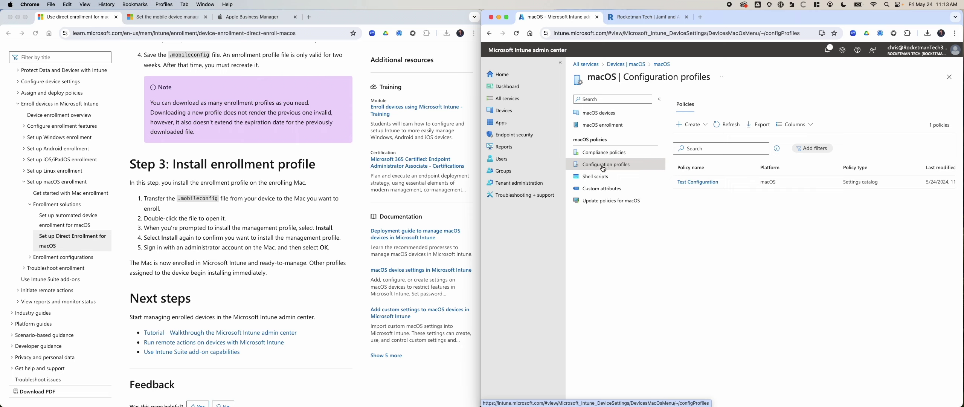
left_click(606, 203)
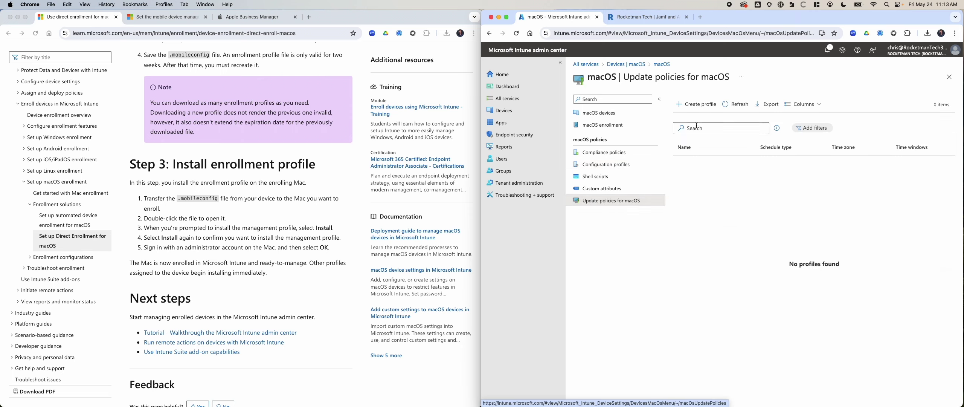
left_click(690, 105)
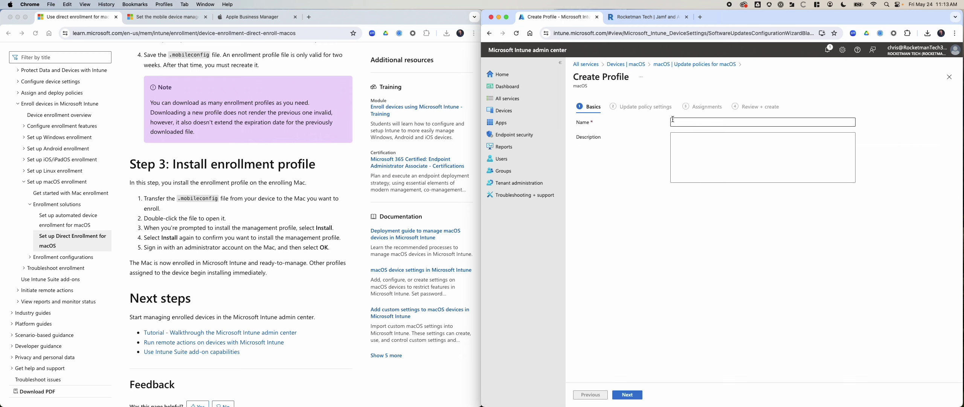
Name the macOS update profile 'Update Policy' and continue to its settings
left_click(716, 125)
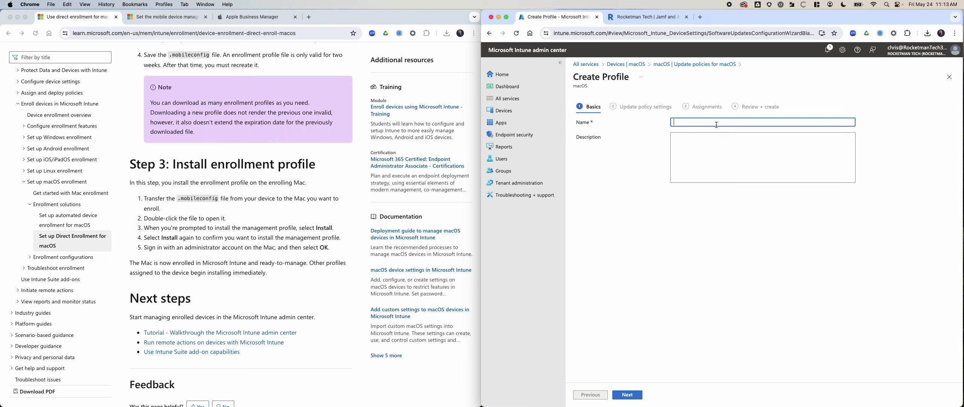
type("Update Policy")
left_click(633, 394)
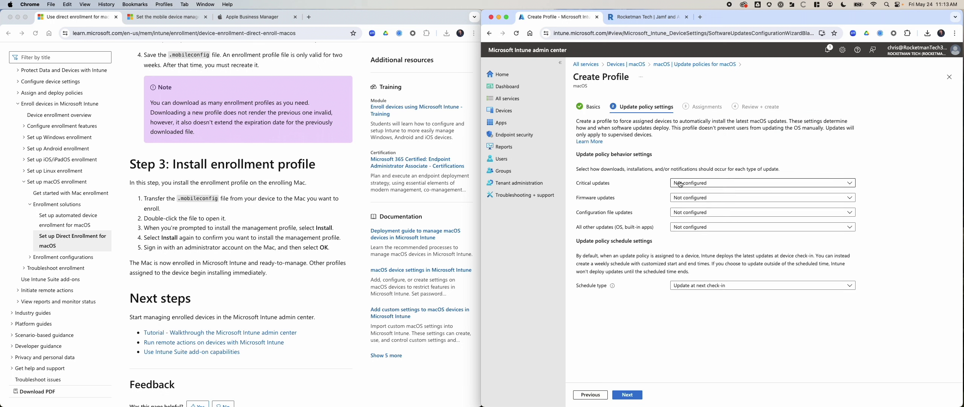
left_click(690, 183)
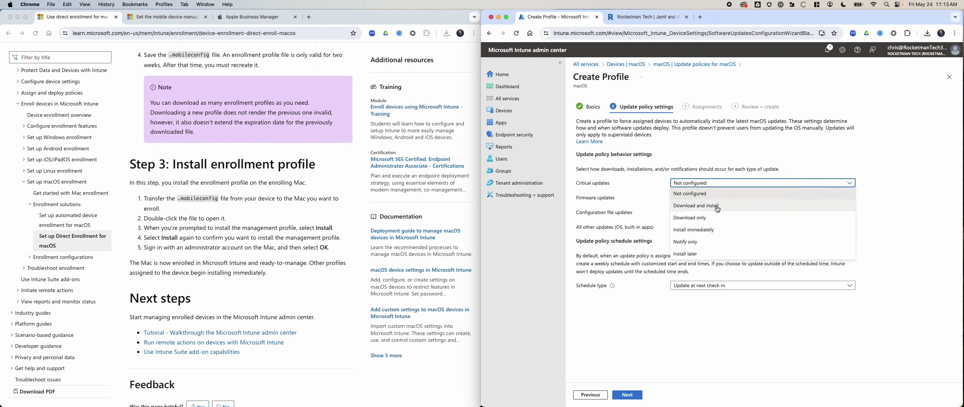
left_click(625, 204)
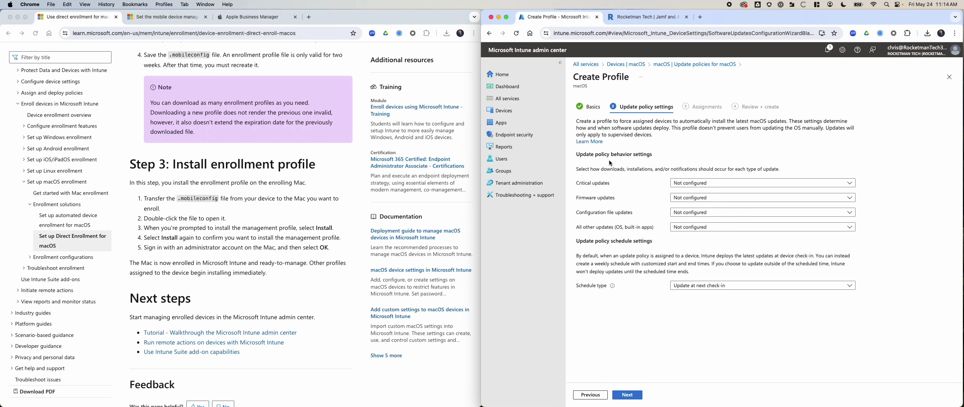
Set critical, firmware, configuration file and all other updates to Install immediately, keeping Update at next check-in
left_click(697, 183)
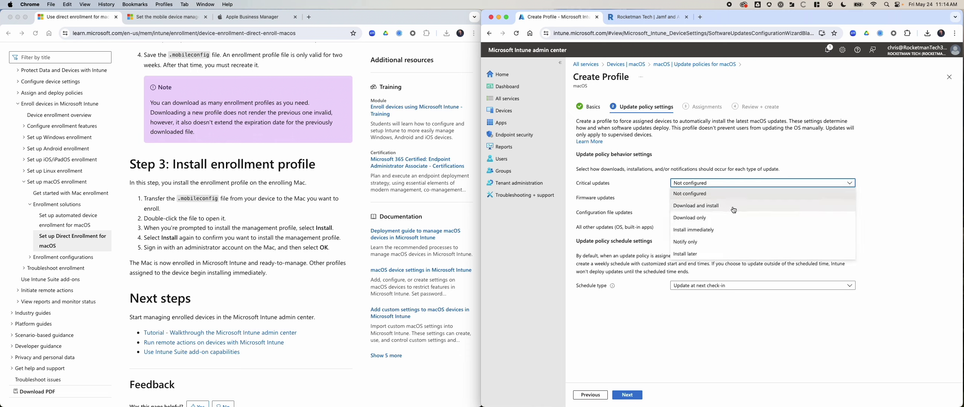
left_click(723, 230)
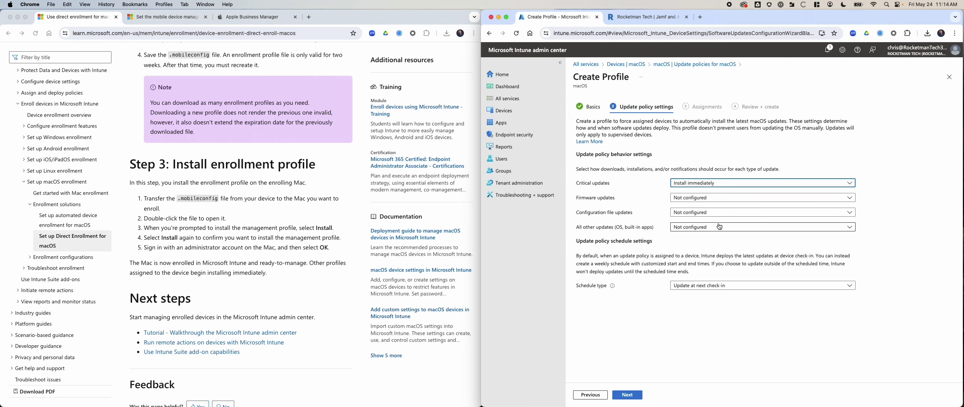
left_click(701, 198)
left_click(726, 243)
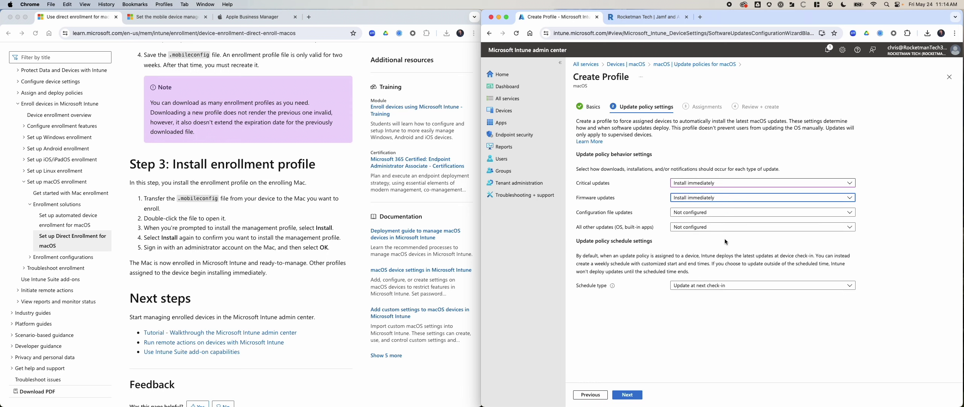
left_click(700, 214)
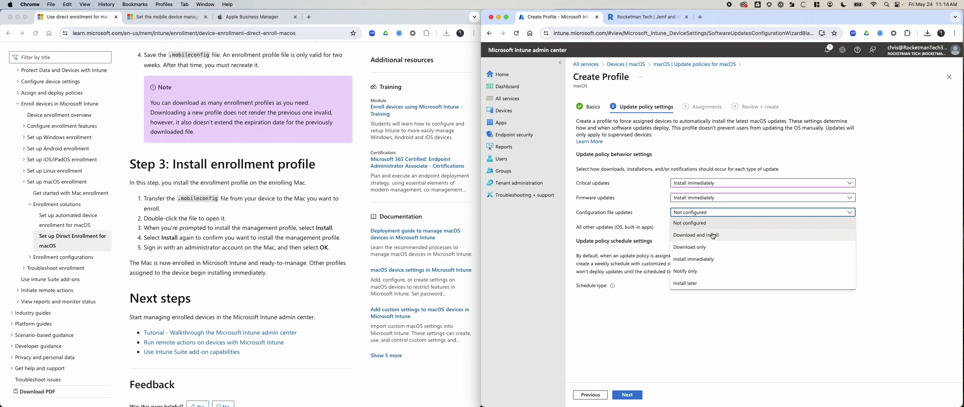
left_click(720, 257)
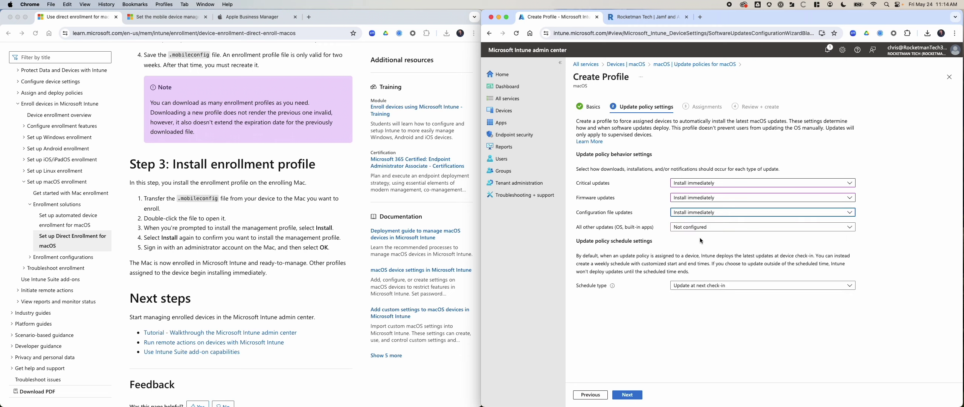
left_click(702, 231)
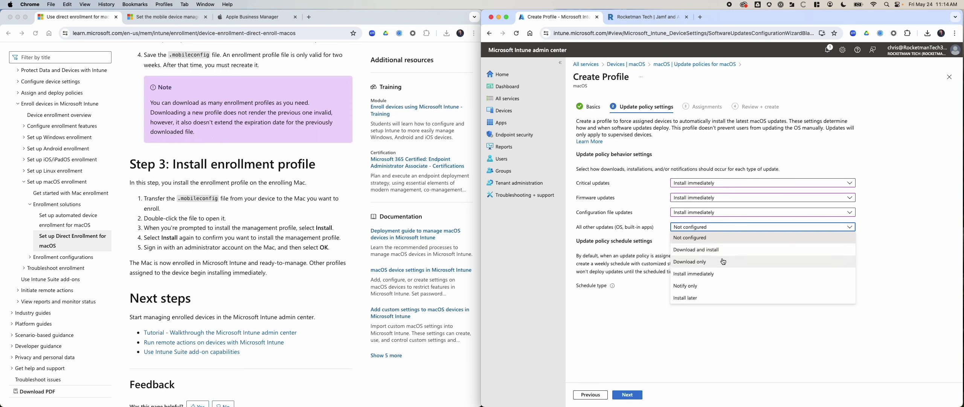
left_click(718, 273)
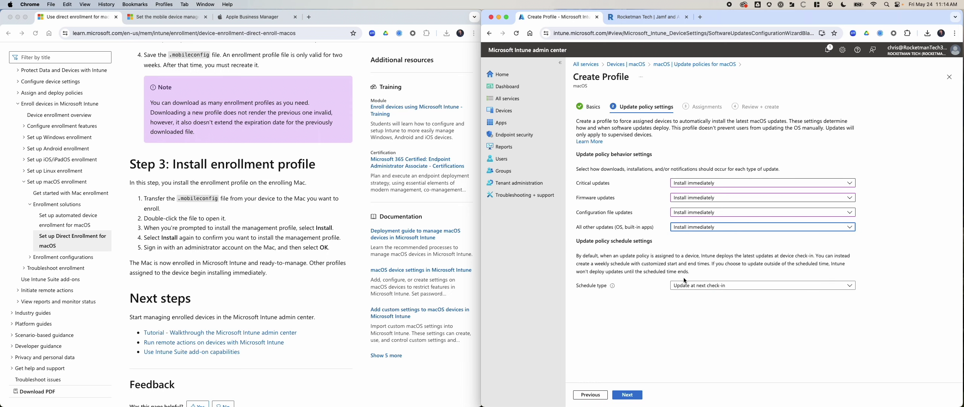
left_click(703, 285)
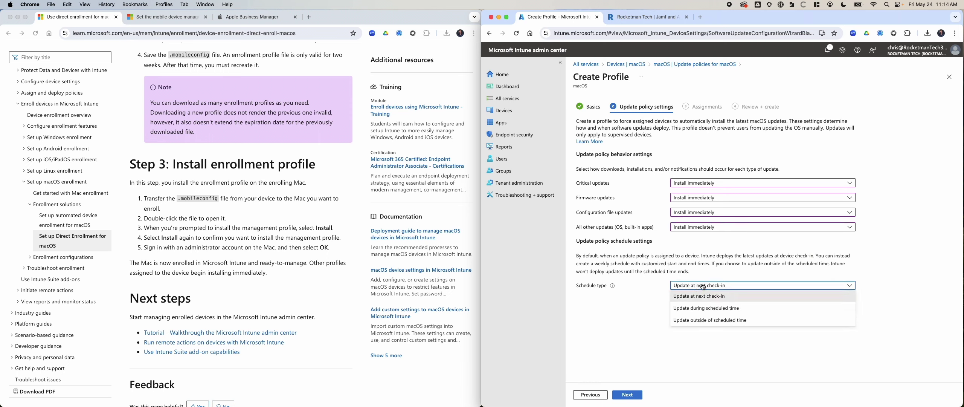
left_click(702, 287)
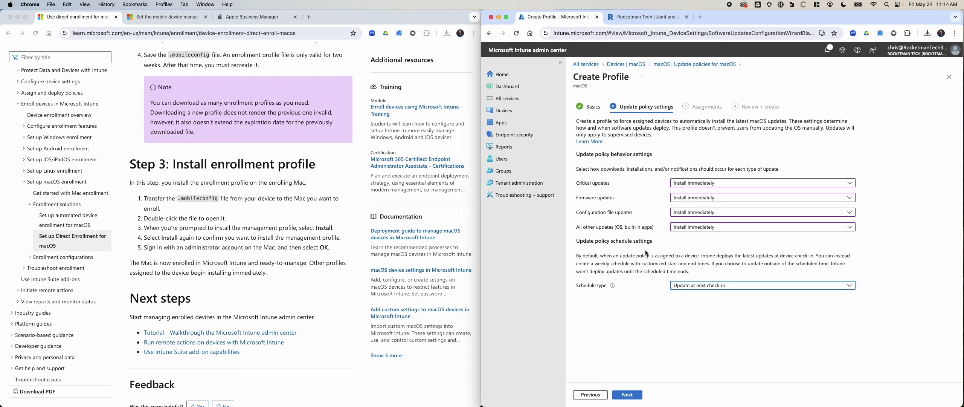
left_click(700, 17)
Google 'latest version of ventura' and open the macOS Ventura Wikipedia article
type("l")
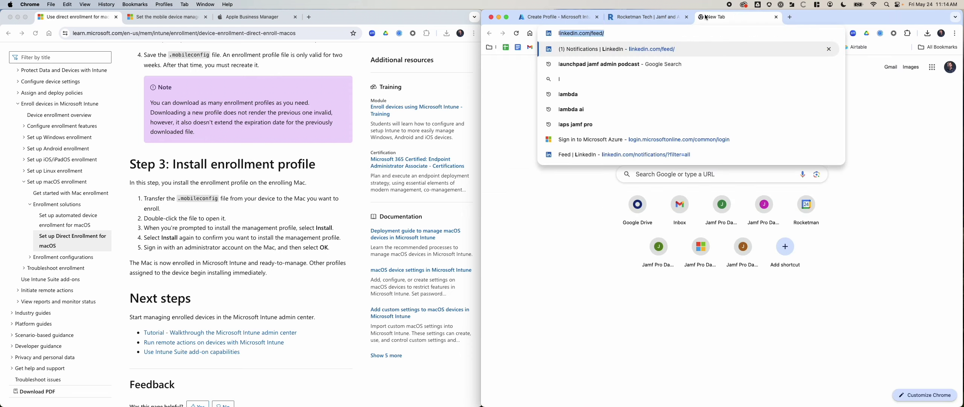
type("atest ver")
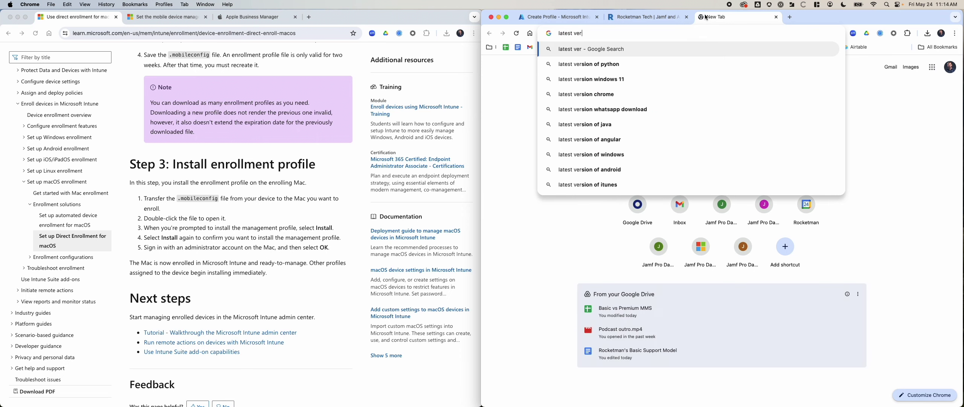
type("sion of ventura")
key("Return")
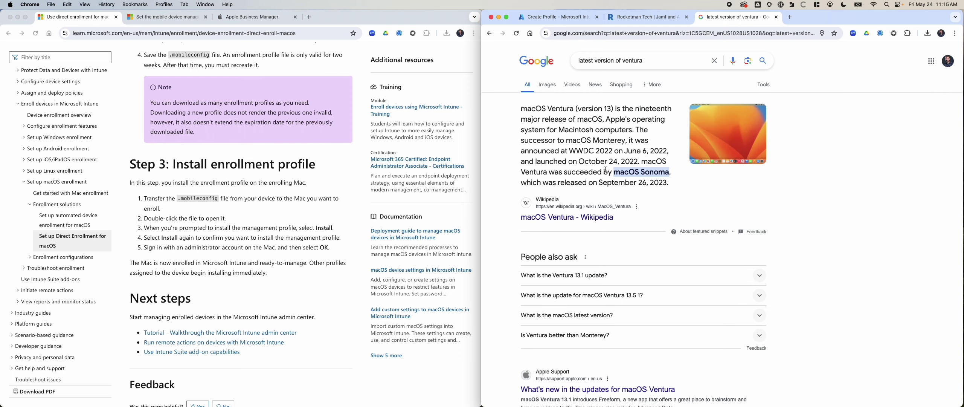
scroll(636, 157, "down", 2)
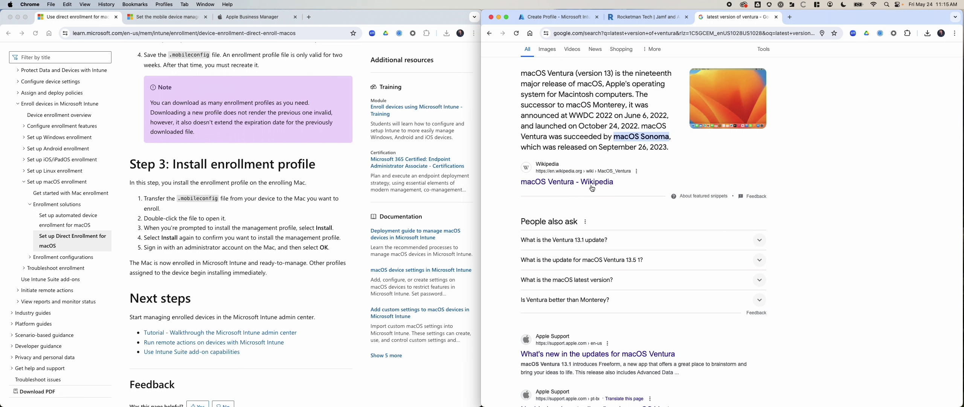
left_click(597, 184)
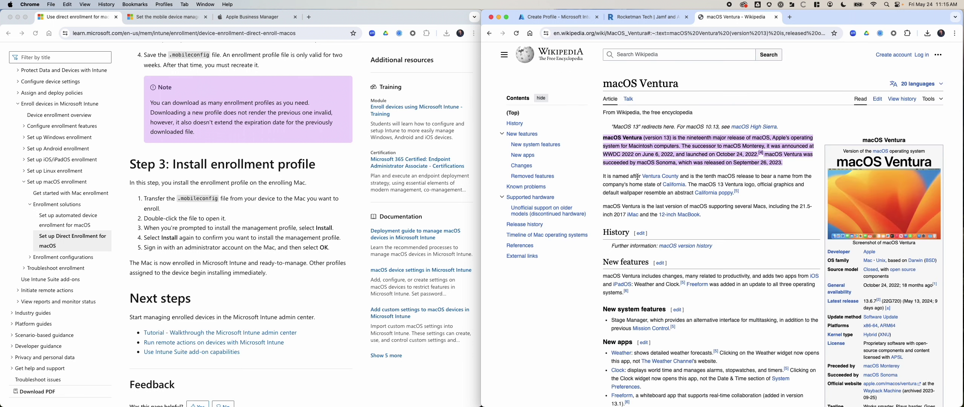
Check Ventura's release history table, latest 13.6.7 (22G720), then return to the Intune tab
scroll(720, 238, "down", 15)
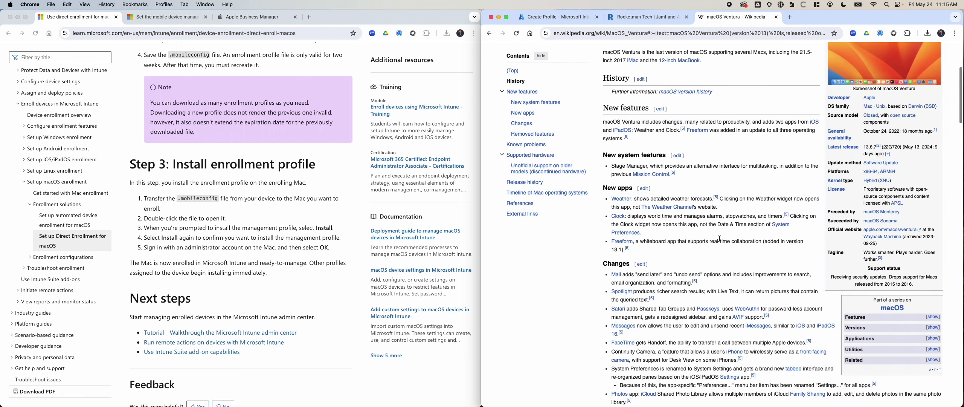
scroll(716, 239, "down", 10)
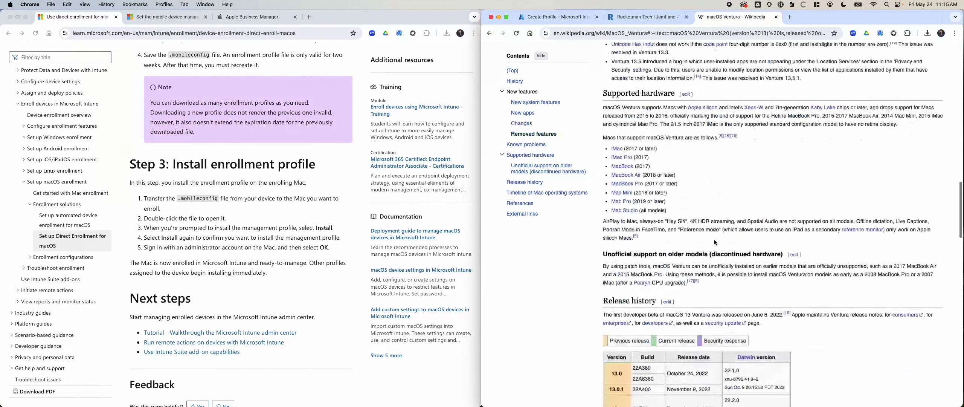
scroll(714, 241, "down", 8)
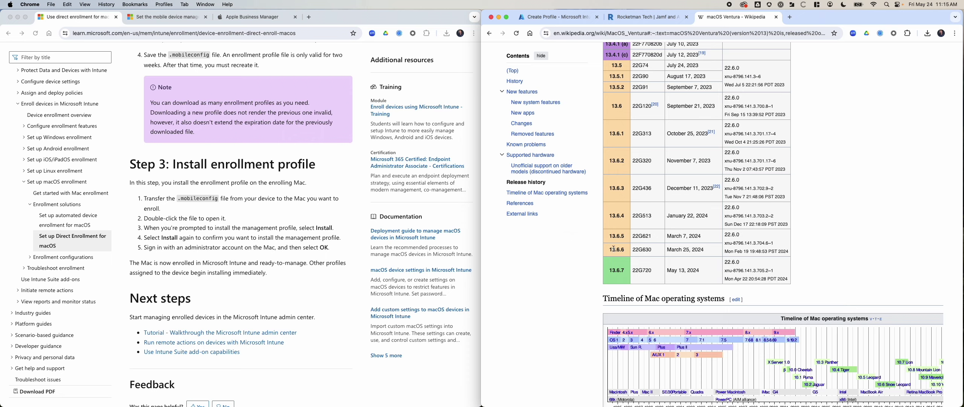
left_click_drag(616, 232, 680, 242)
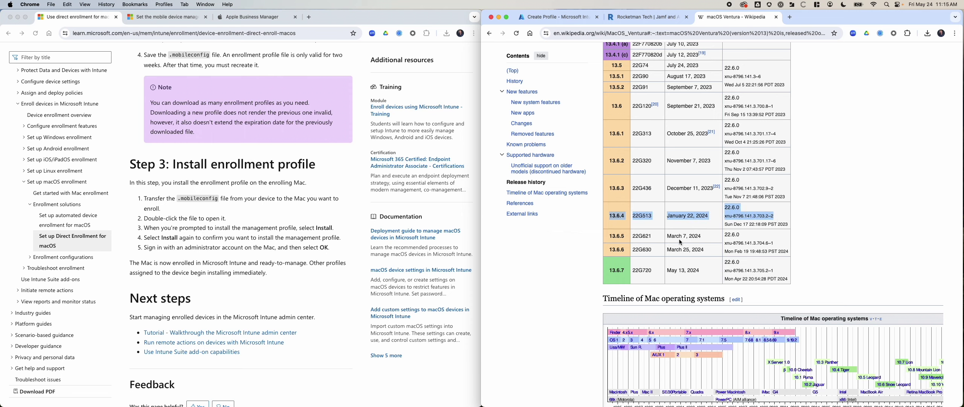
left_click(624, 249)
scroll(624, 249, "up", 20)
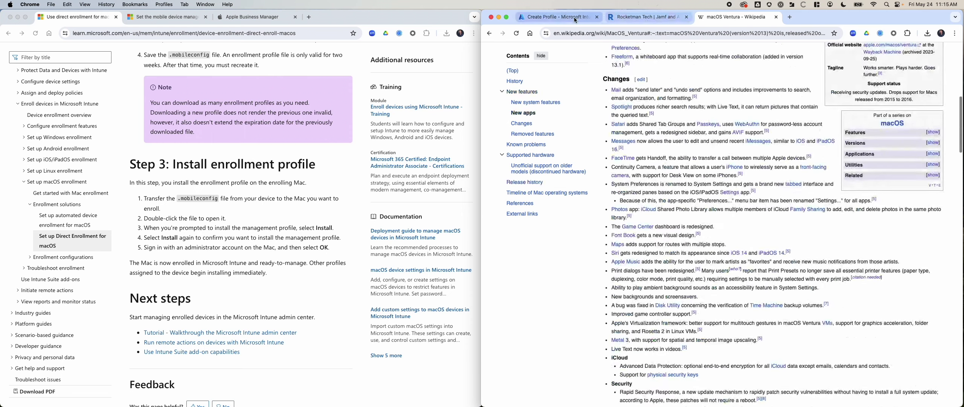
left_click(575, 18)
Assign Update Policy to all users and all devices, create it, and dismiss the notification
left_click(627, 395)
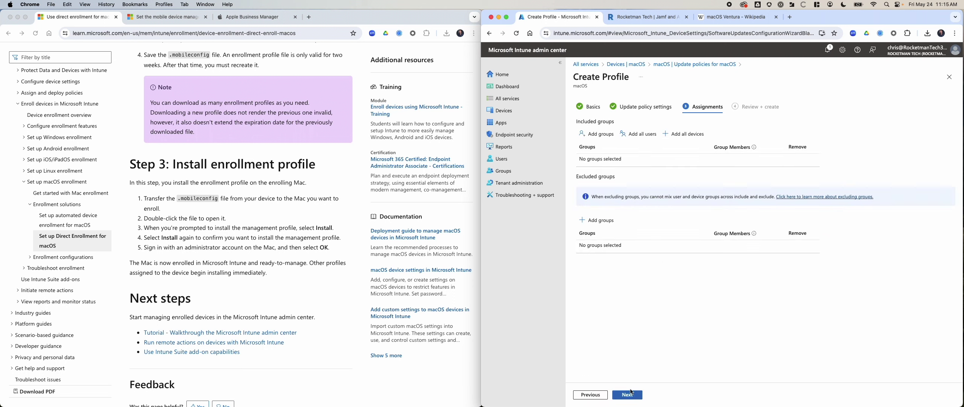
left_click(638, 134)
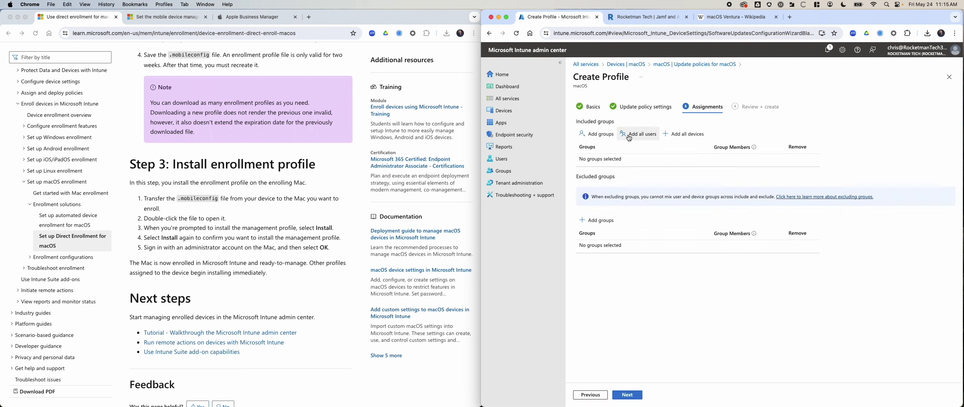
left_click(684, 134)
left_click(625, 393)
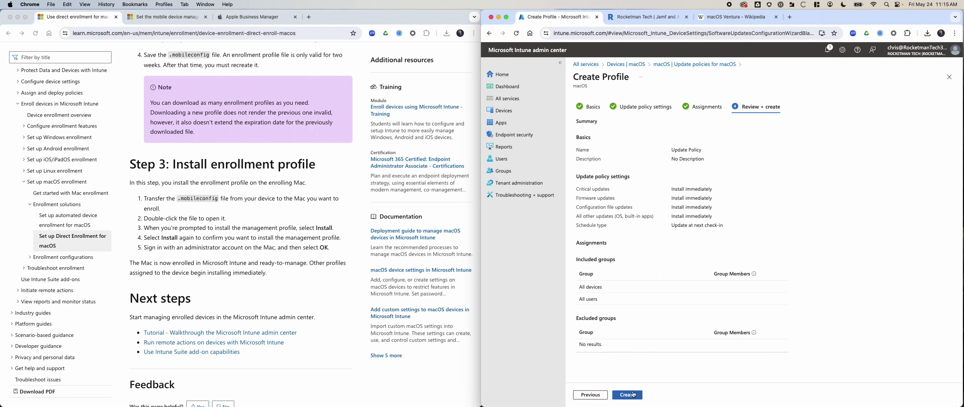
left_click(627, 394)
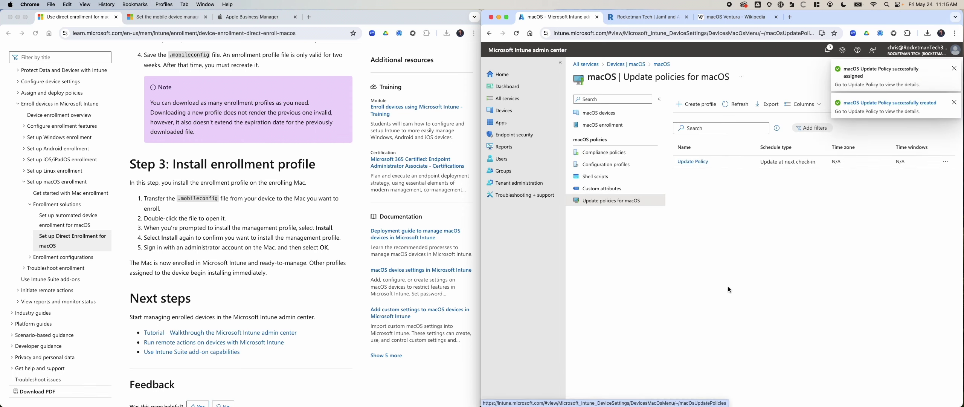
left_click(954, 69)
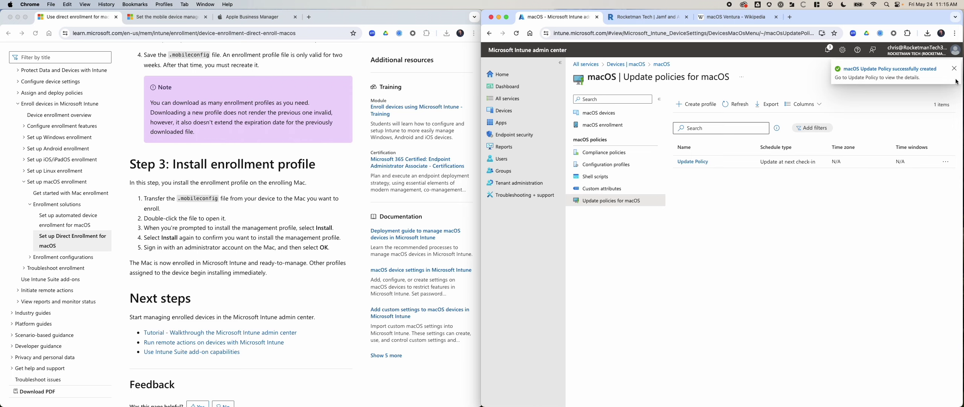
Dismiss the creation notification and go to the Devices overview showing 1 macOS device
left_click(954, 68)
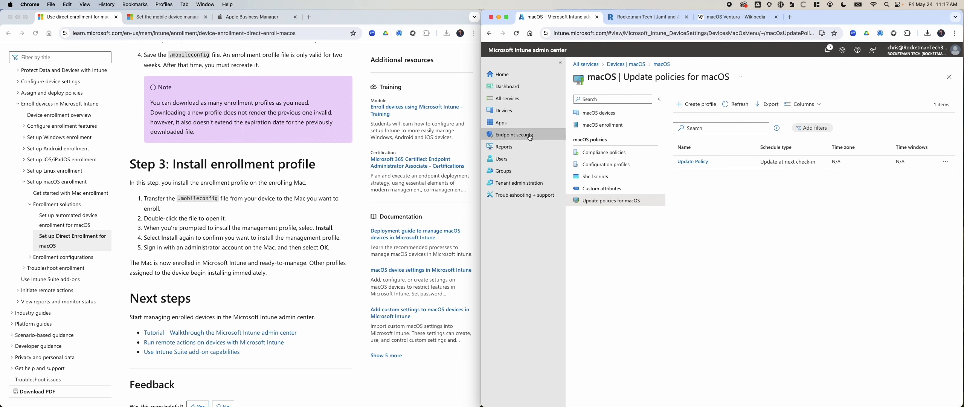
left_click(523, 113)
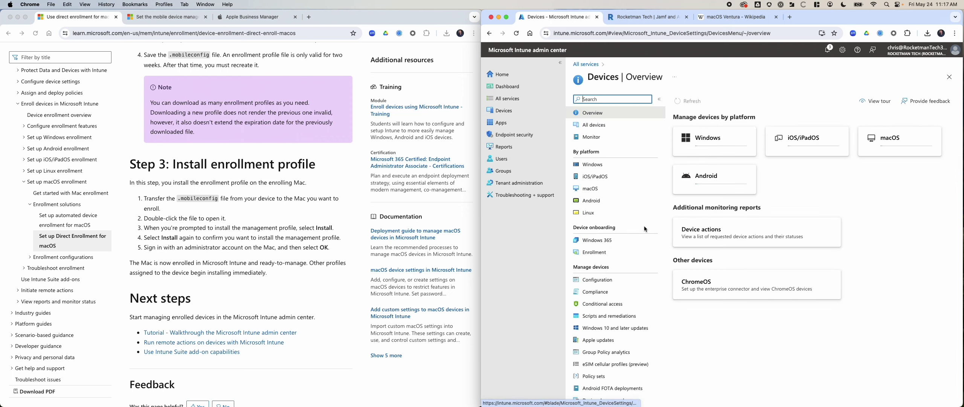
Open the MacBook Pro and review its recovery key, compliance, hardware and diagnostics pages
left_click(599, 188)
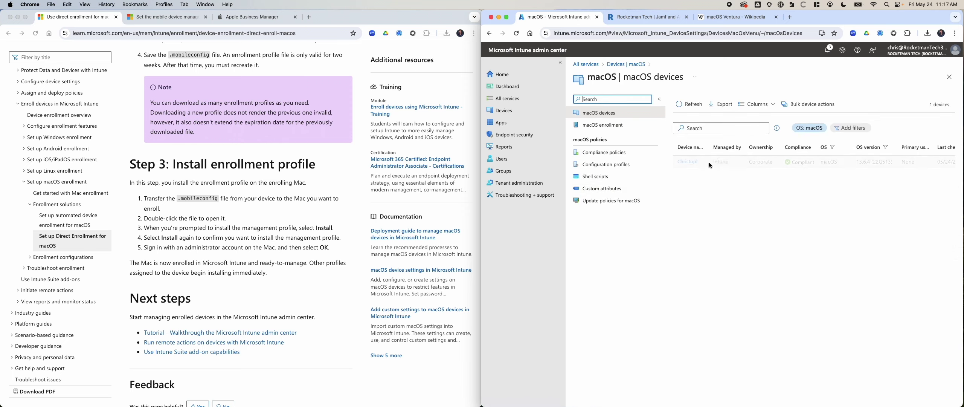
left_click(693, 165)
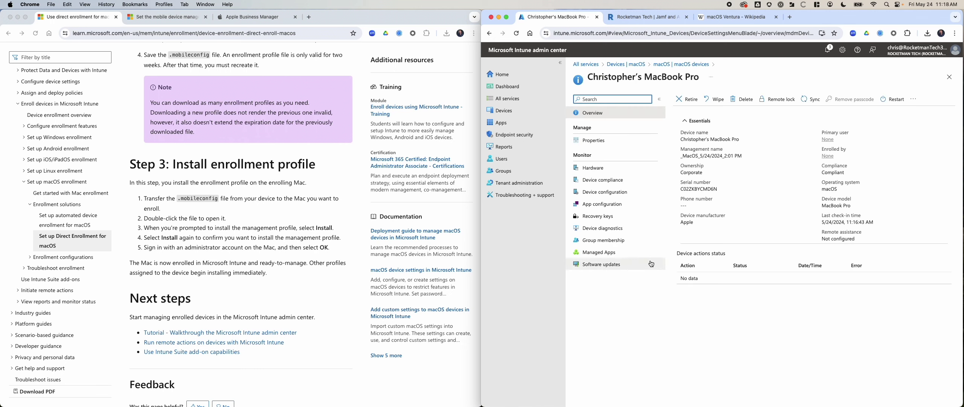
left_click(619, 233)
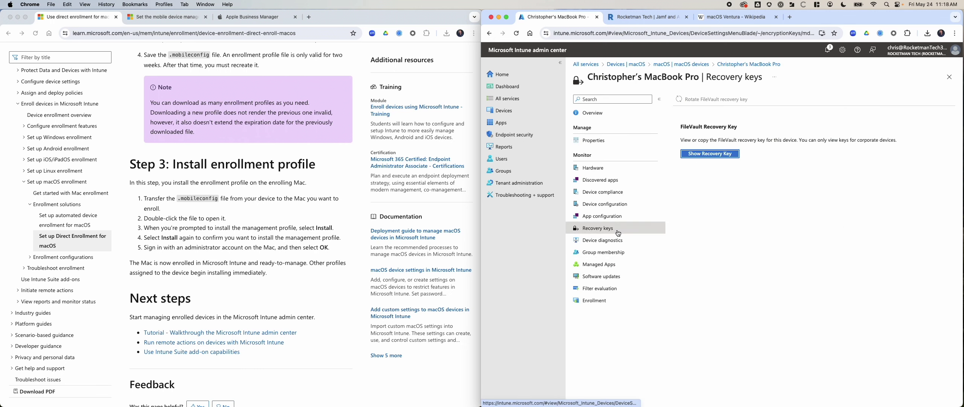
left_click(728, 155)
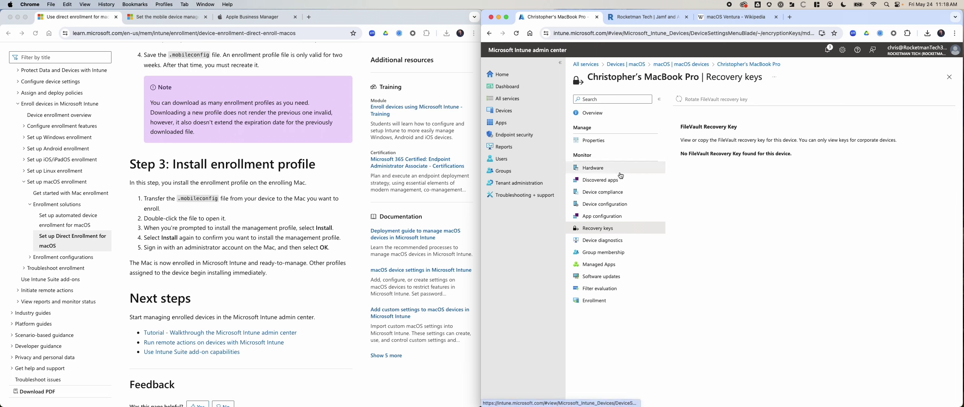
left_click(623, 194)
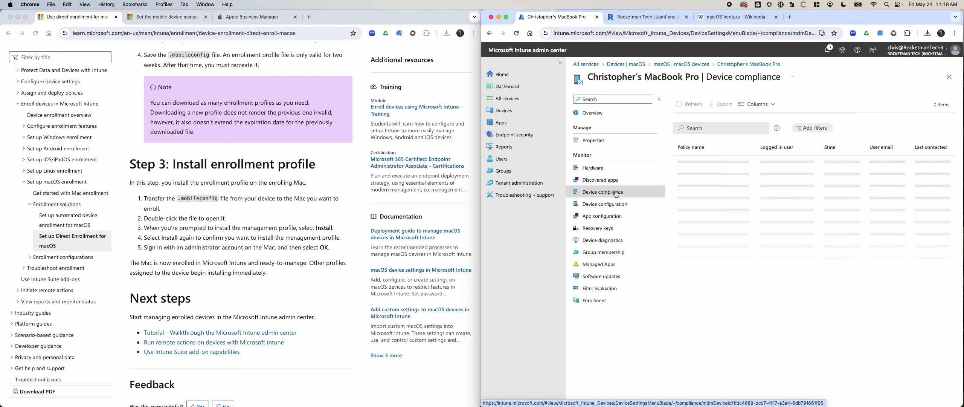
left_click(615, 170)
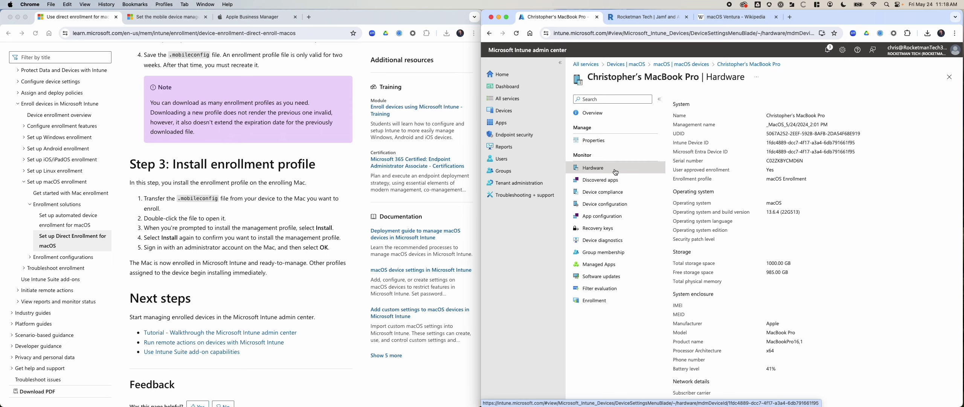
left_click(625, 240)
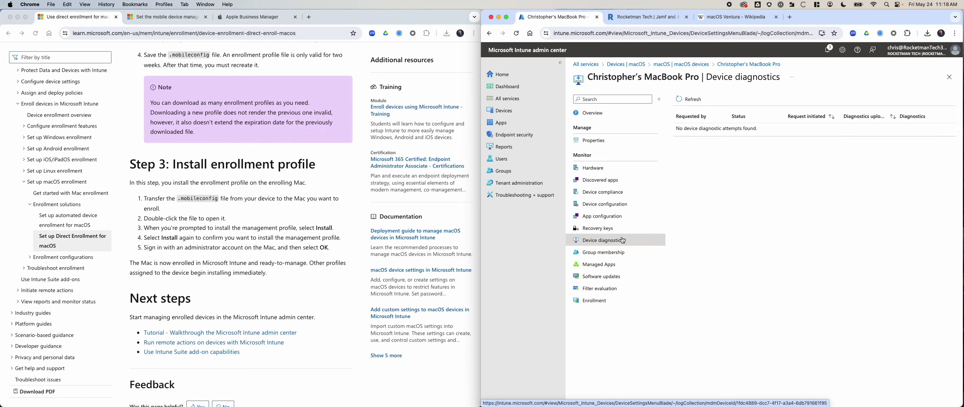
View Test Configuration's per-setting results, showing Enable and Show Recovery Key in error
left_click(621, 205)
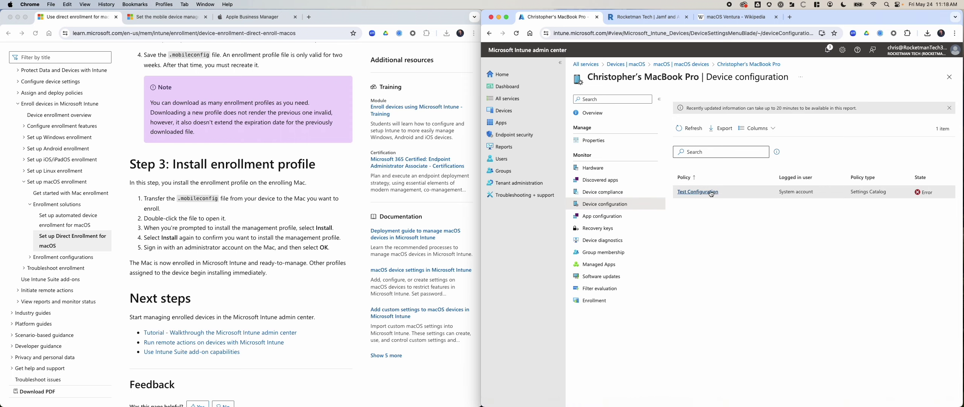
left_click(708, 192)
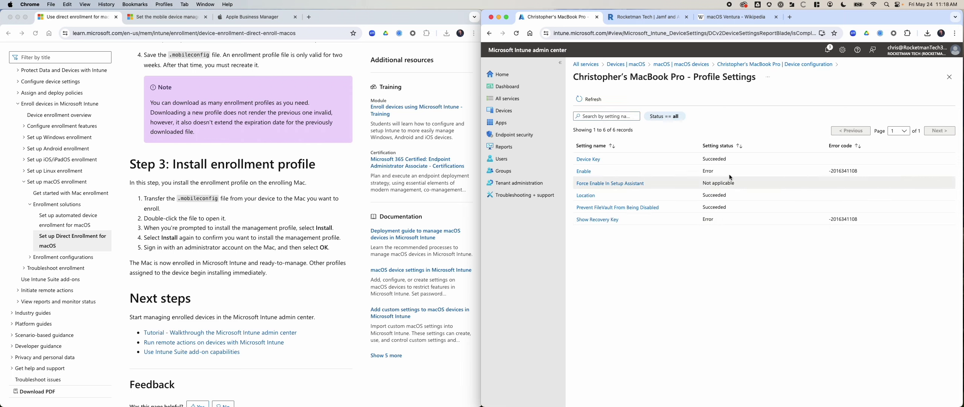
left_click(704, 90)
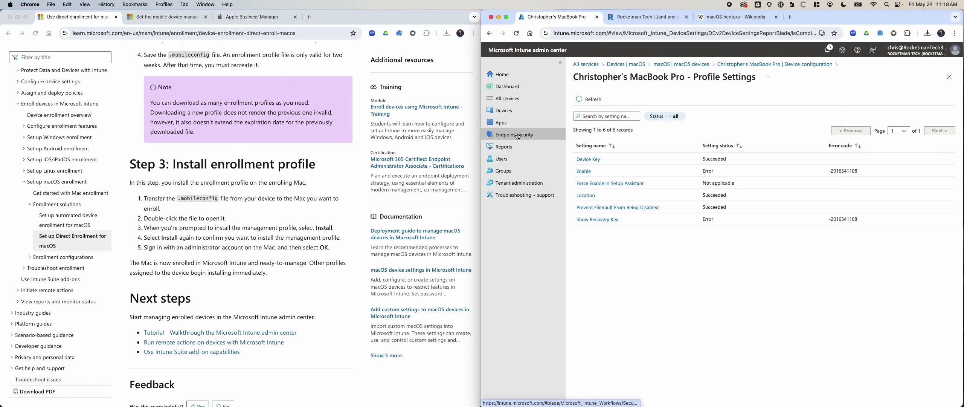
Reopen Test Configuration from Devices > Configuration and edit its configuration settings
left_click(524, 75)
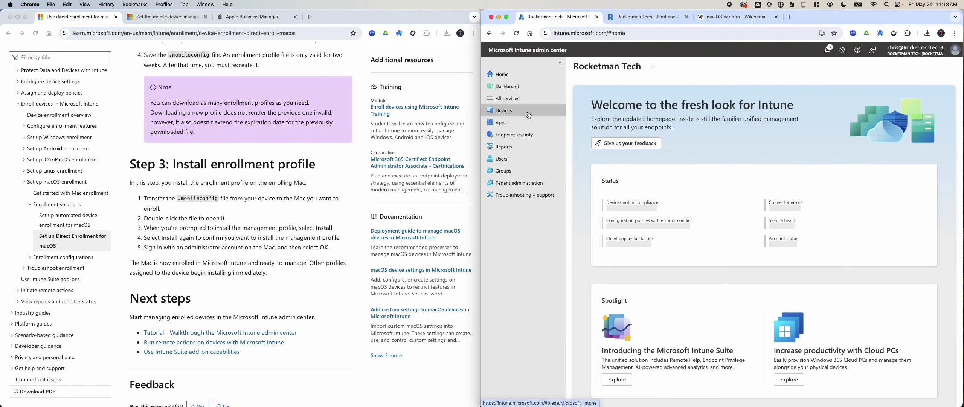
left_click(516, 111)
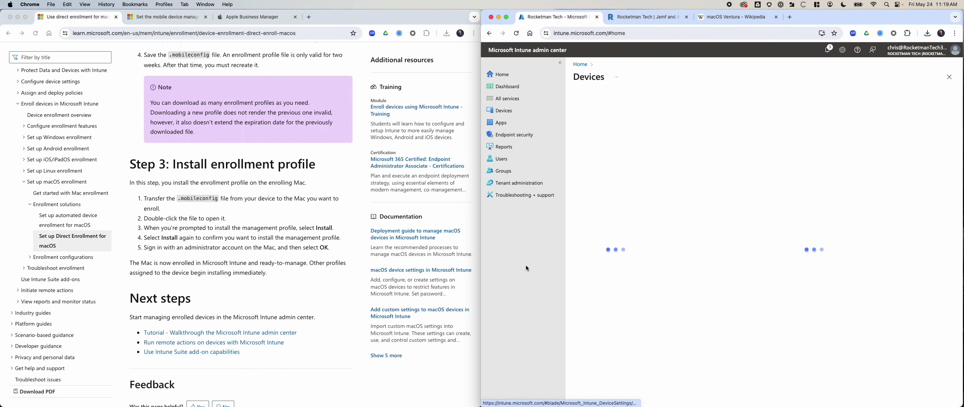
left_click(626, 281)
scroll(621, 263, "down", 2)
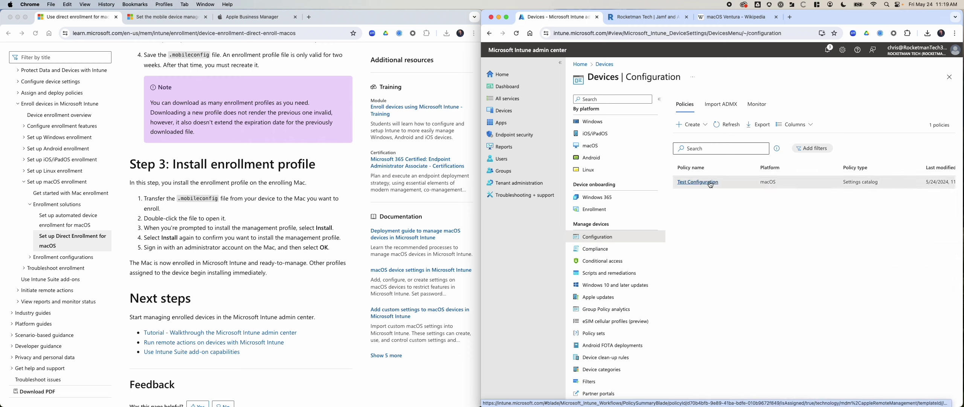
left_click(711, 183)
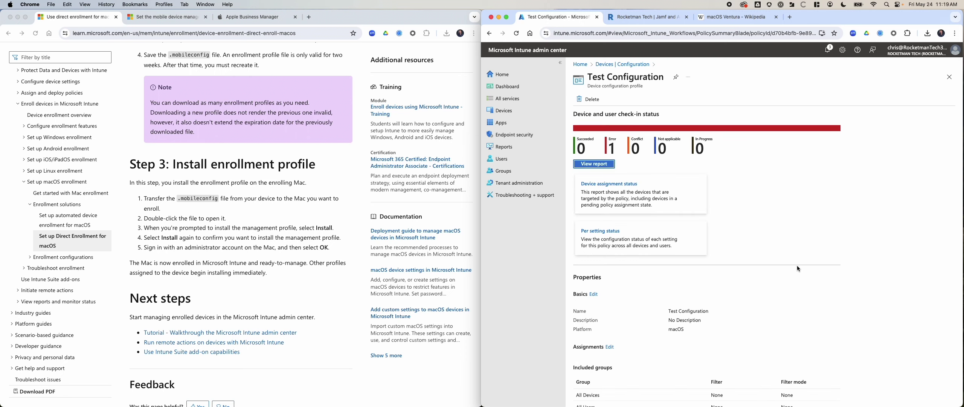
scroll(797, 266, "down", 5)
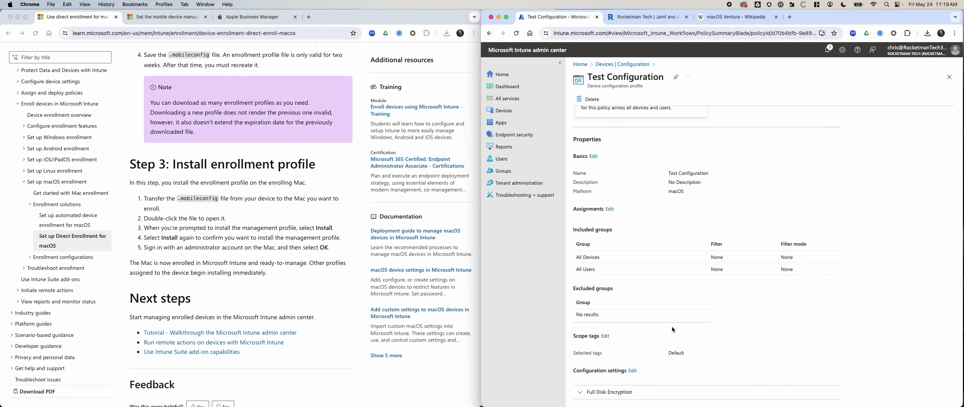
left_click(633, 371)
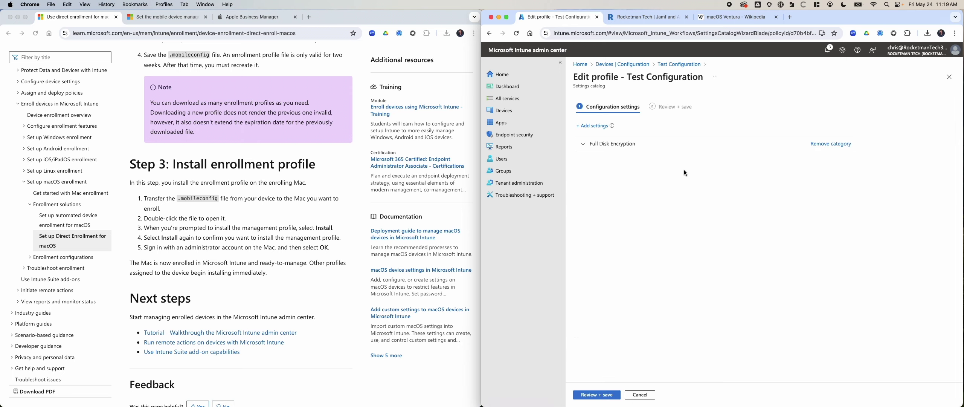
Set Full Disk Encryption's Force Enable In Setup Assistant to False and save Test Configuration
left_click(589, 147)
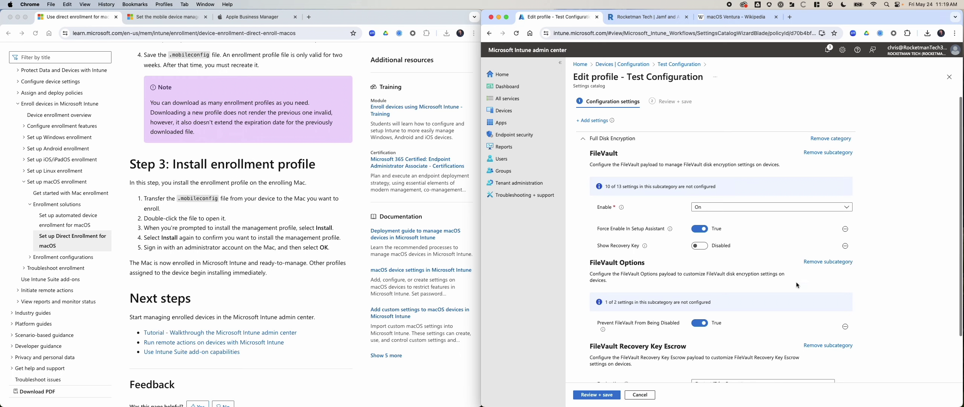
scroll(796, 281, "down", 2)
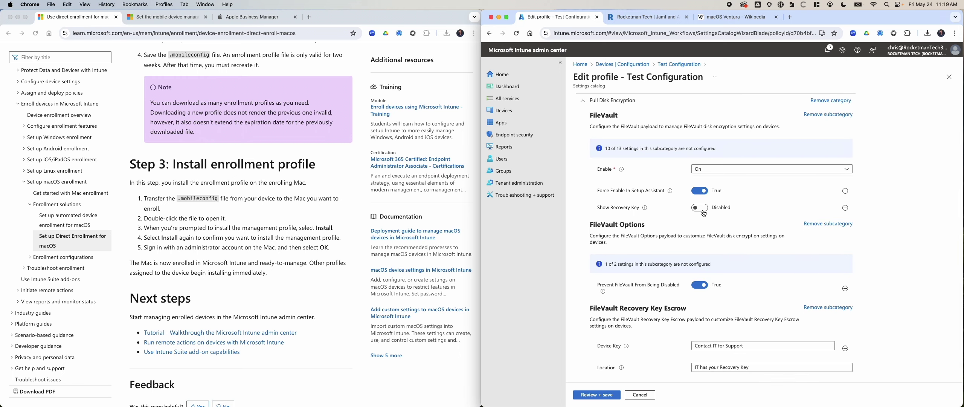
left_click(703, 193)
mouse_move(669, 193)
scroll(767, 298, "down", 1)
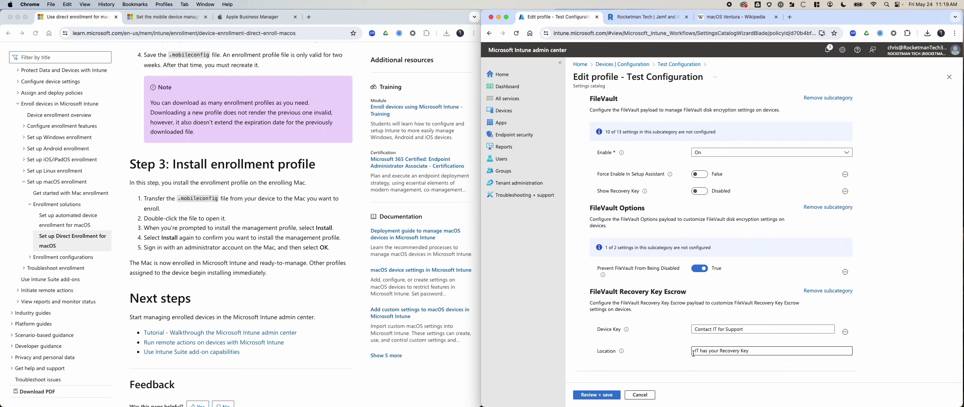
scroll(767, 298, "up", 3)
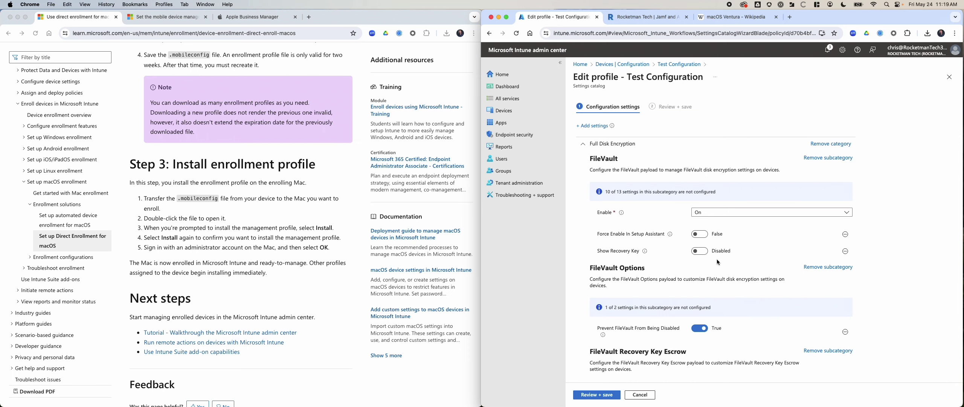
scroll(719, 261, "down", 3)
left_click(596, 394)
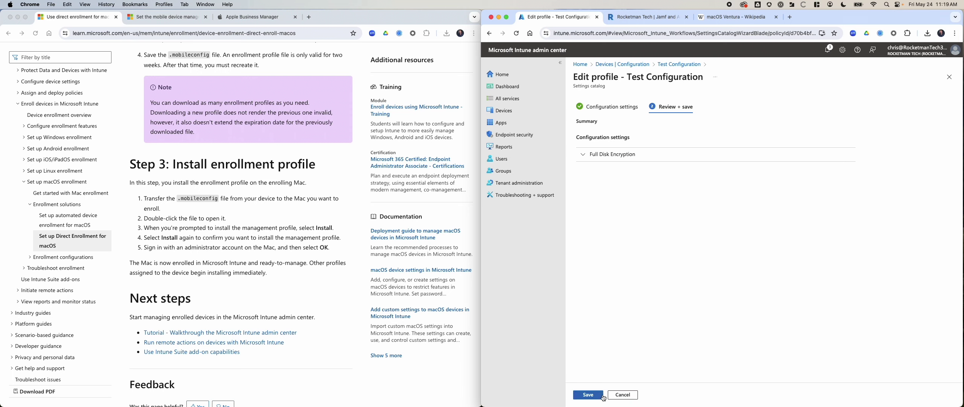
left_click(593, 395)
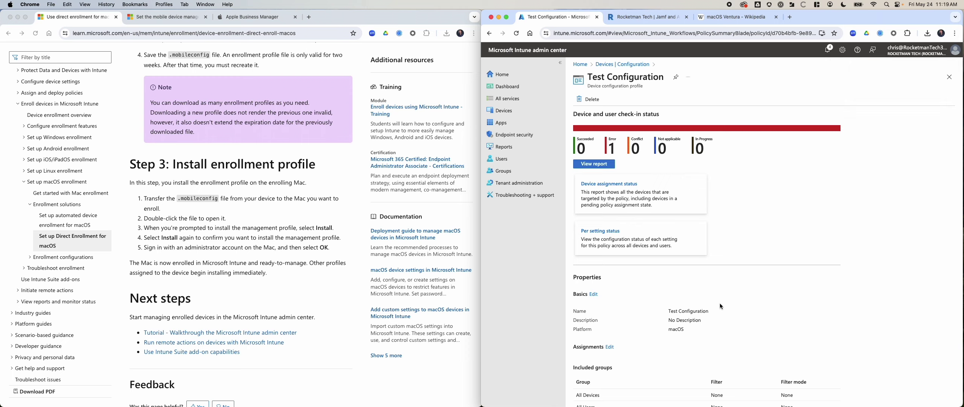
left_click(593, 164)
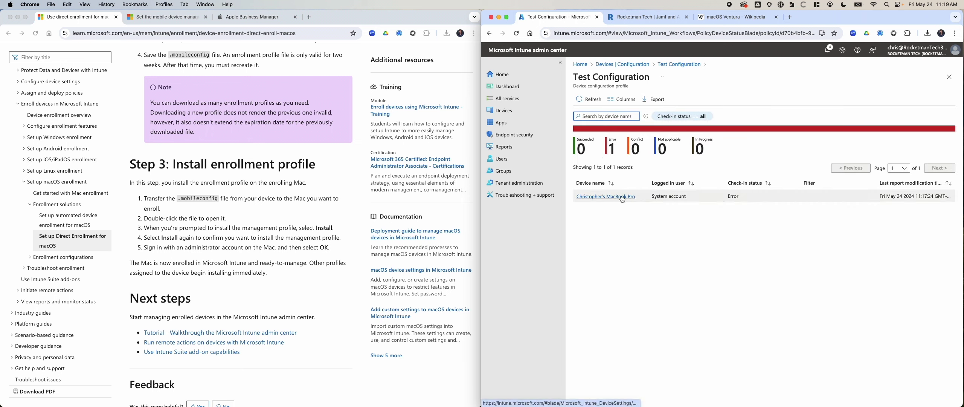
left_click(954, 195)
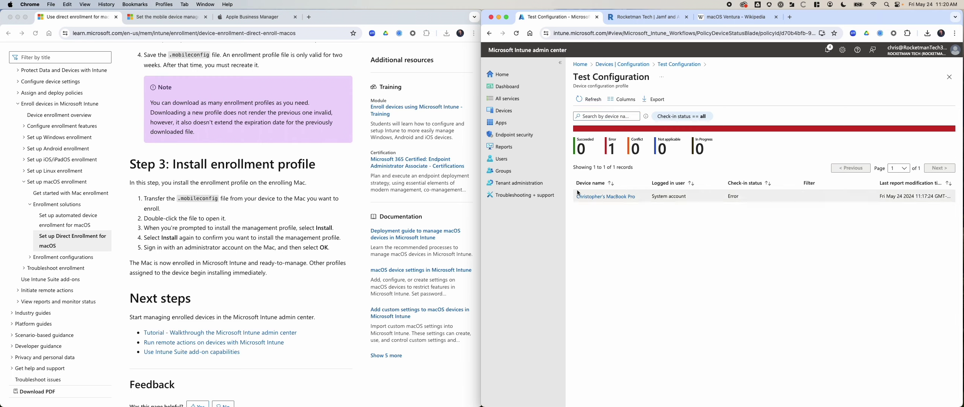
left_click(489, 34)
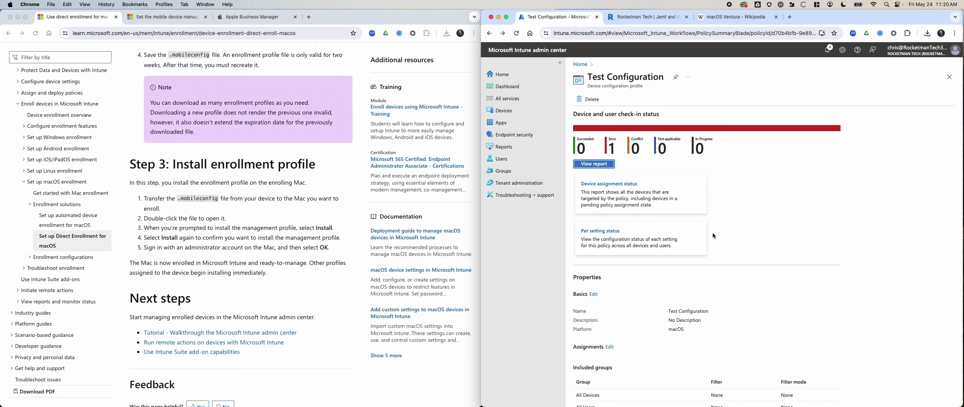
scroll(681, 262, "down", 2)
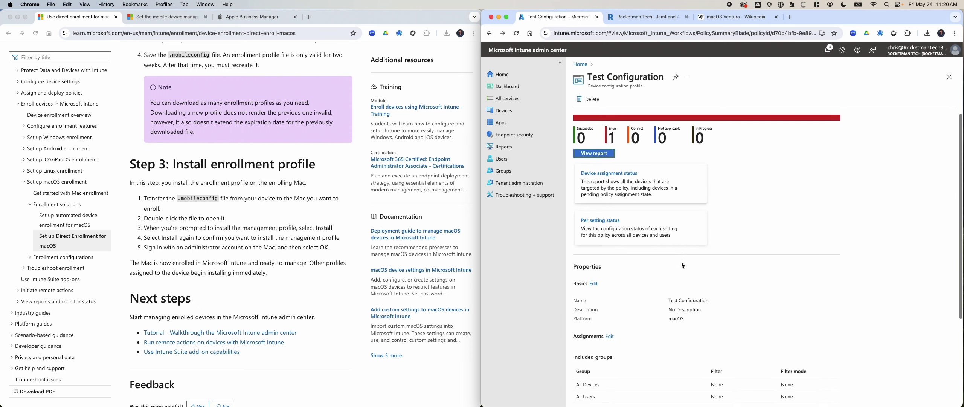
left_click(650, 167)
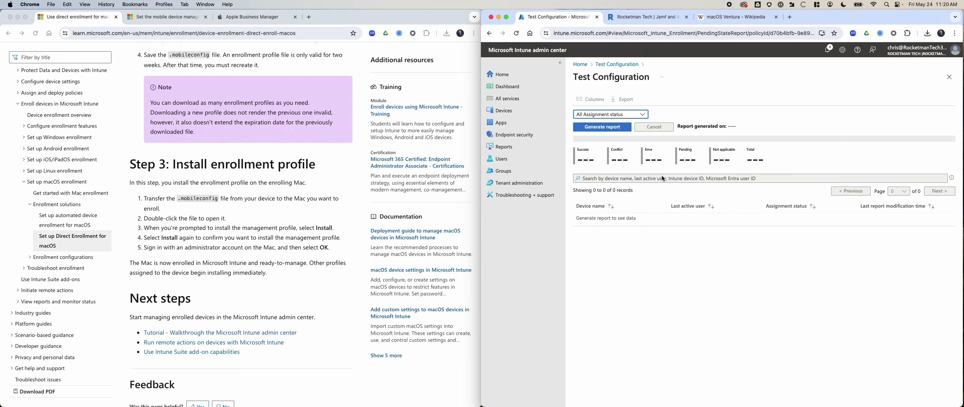
left_click(489, 33)
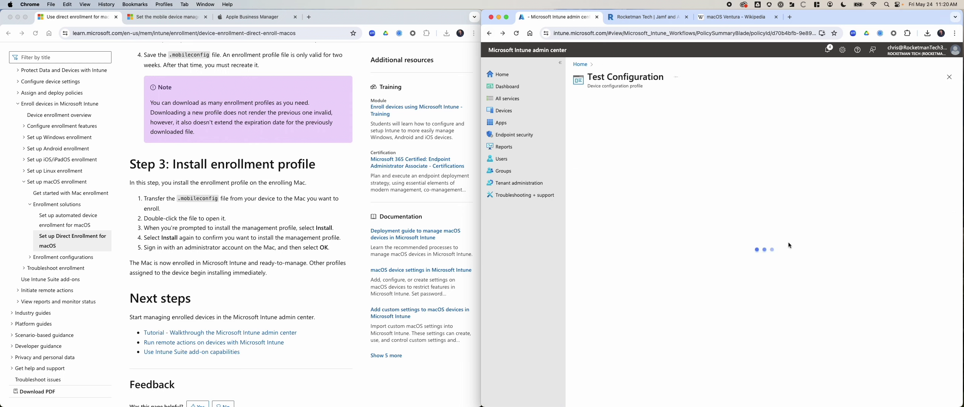
scroll(724, 283, "down", 5)
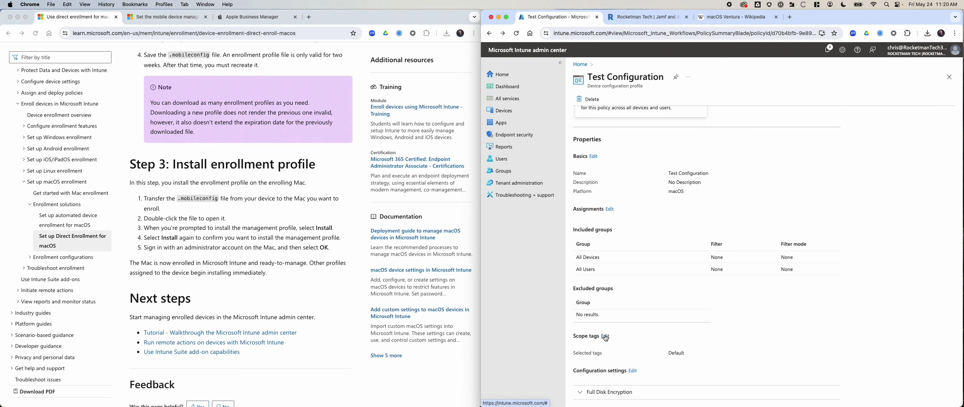
left_click(610, 208)
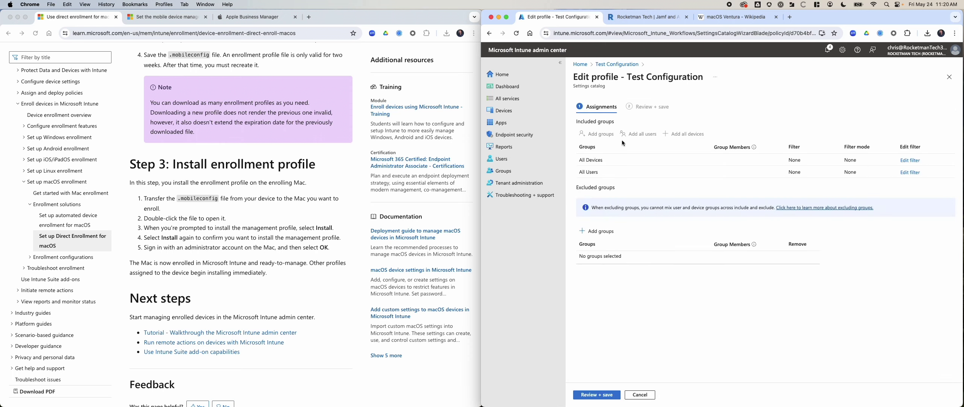
Inspect the All Devices assignment filter and leave it with no filter applied
left_click(910, 160)
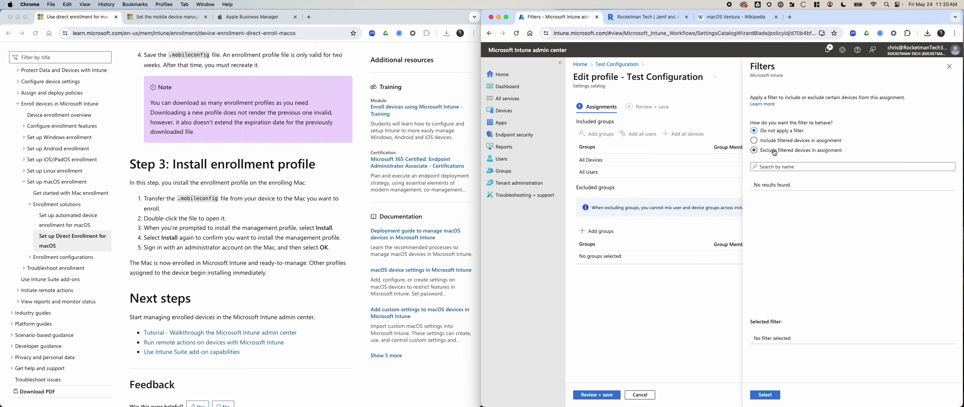
left_click(949, 67)
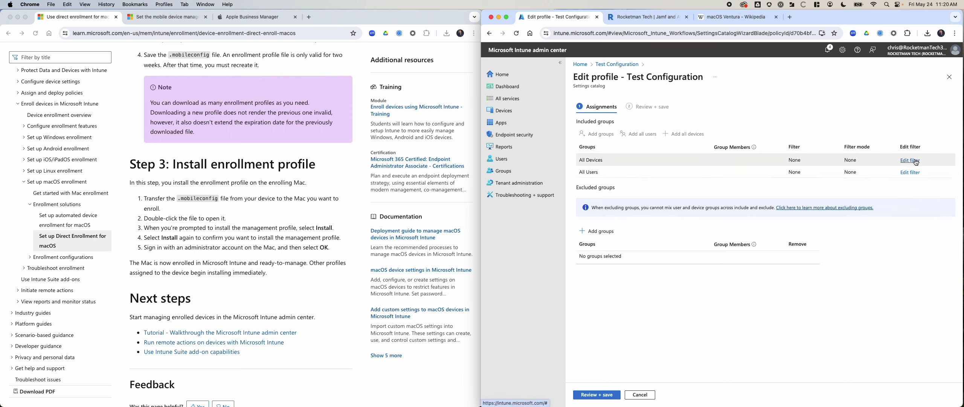
left_click(916, 162)
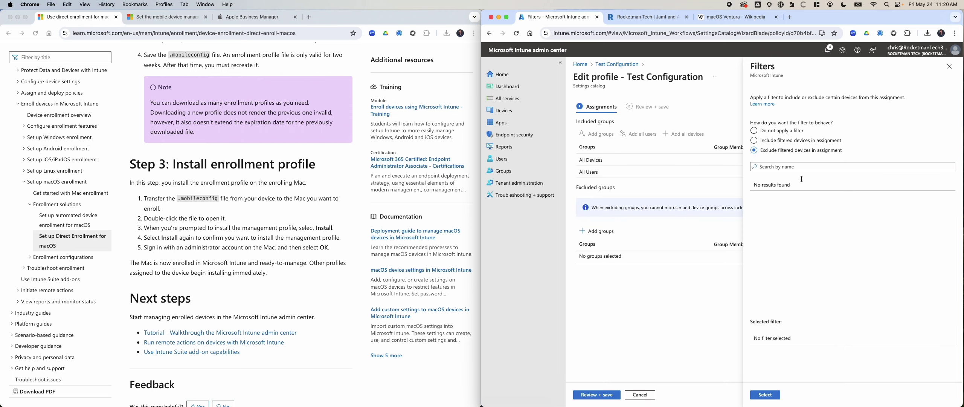
left_click(770, 395)
left_click(949, 66)
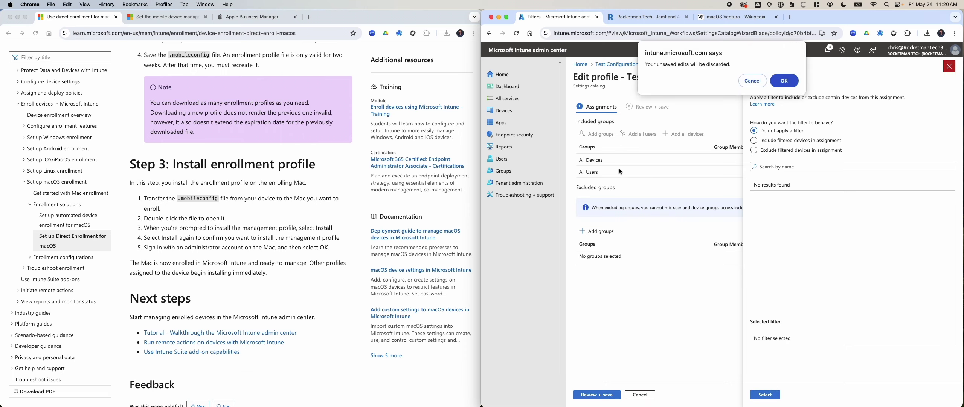
left_click(781, 81)
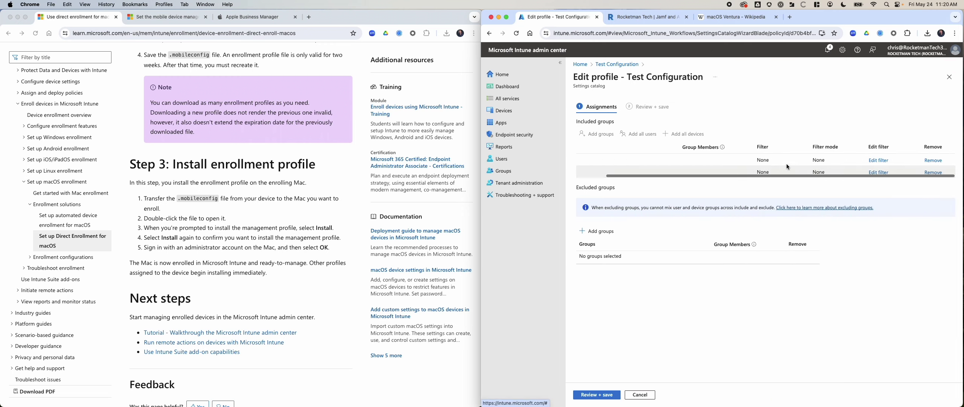
Remove the All Devices and All Users groups and save the assignment changes
left_click(933, 160)
left_click(934, 160)
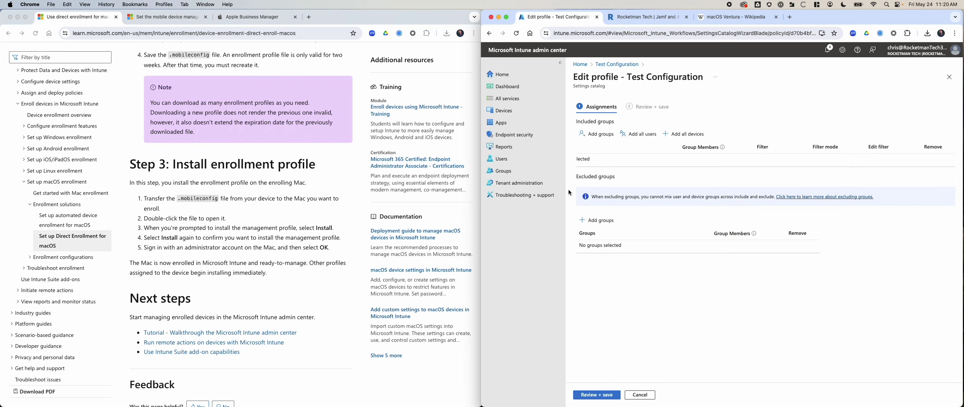
left_click_drag(482, 191, 398, 191)
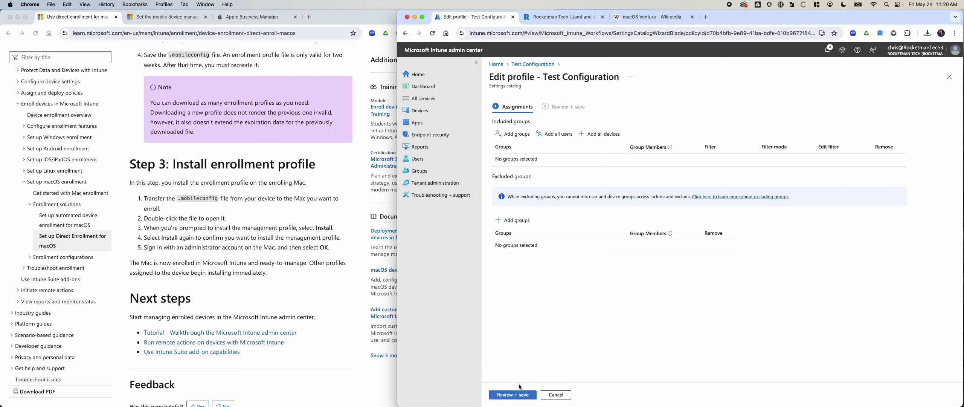
left_click(513, 393)
left_click(505, 394)
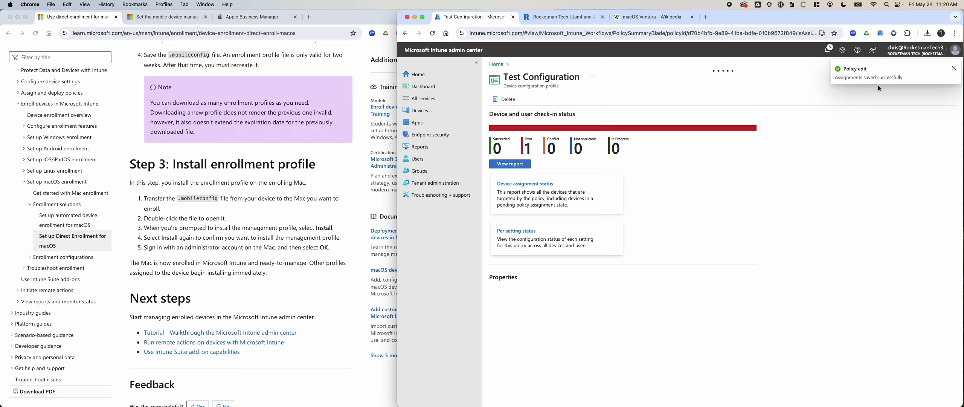
left_click(954, 68)
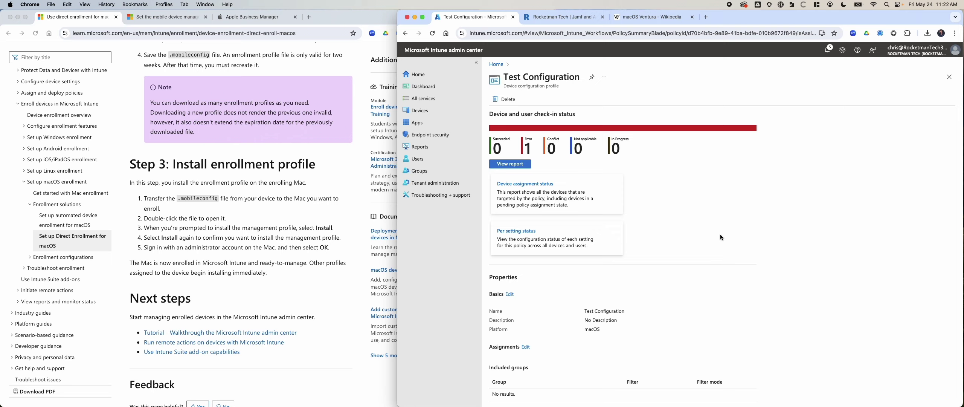
Confirm the profile's groups are empty, reload, and open Devices in a new browser tab
scroll(710, 240, "down", 5)
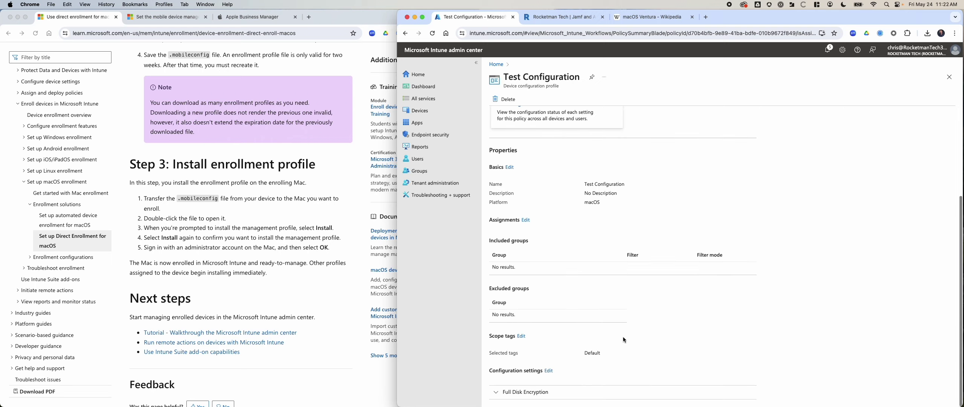
key("super+r")
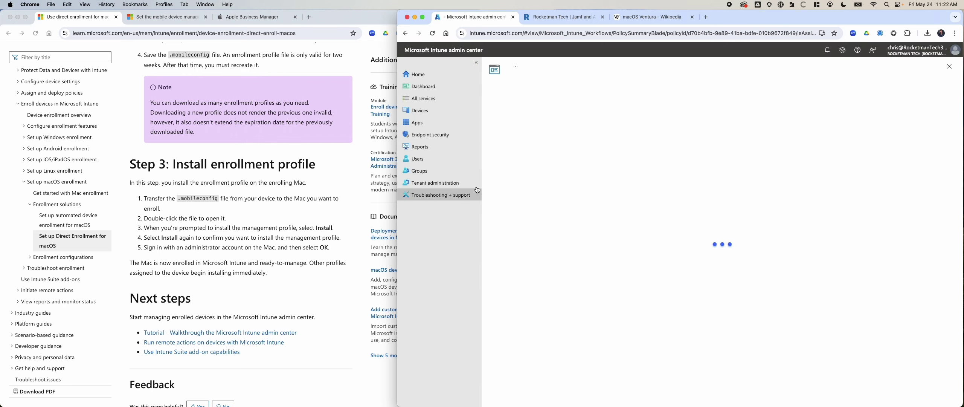
right_click(425, 111)
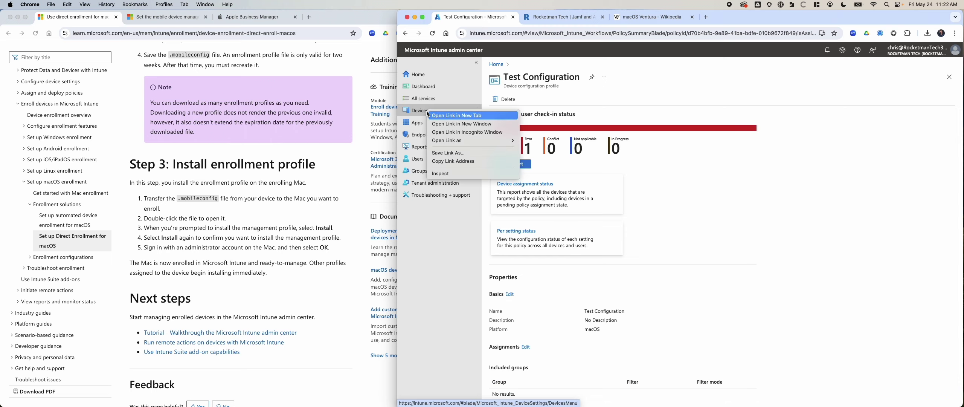
left_click(455, 115)
left_click(544, 17)
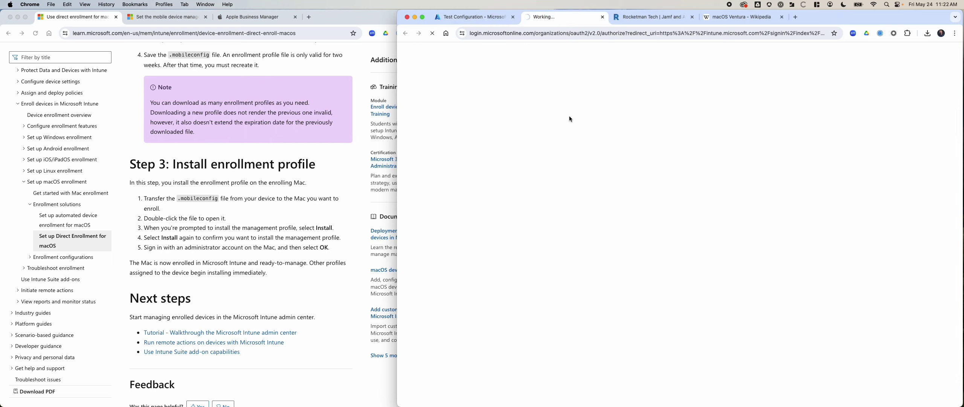
left_click(653, 17)
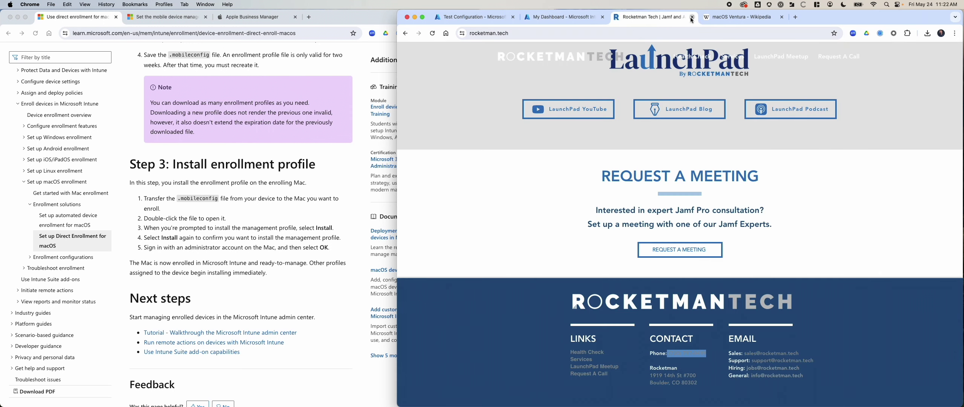
Close the Rocketman Tech and Wikipedia tabs and list all managed devices
left_click(692, 17)
left_click(691, 17)
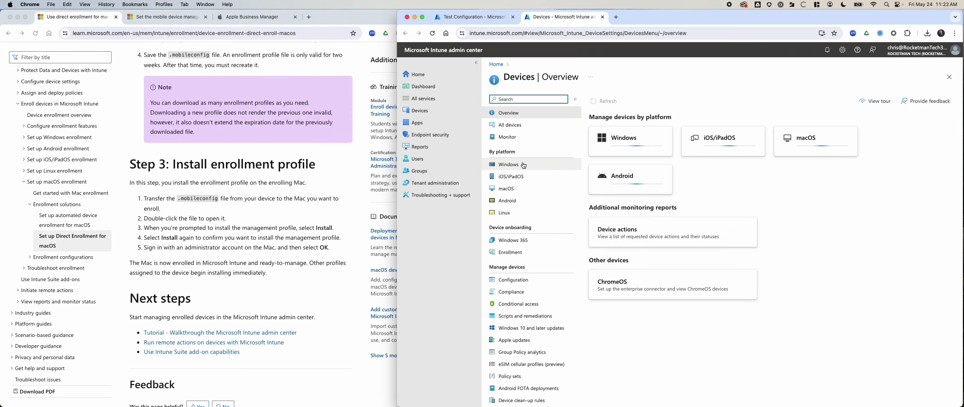
left_click(522, 125)
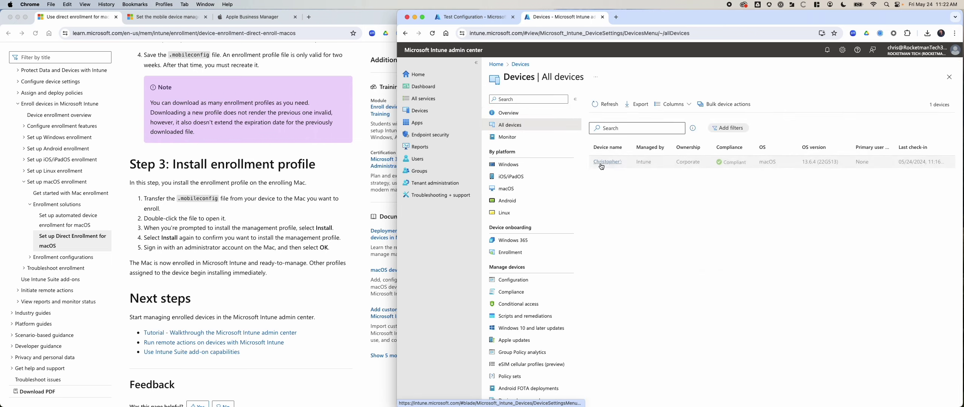
Open the enrolled MacBook Pro and start a sync with the device
left_click(607, 161)
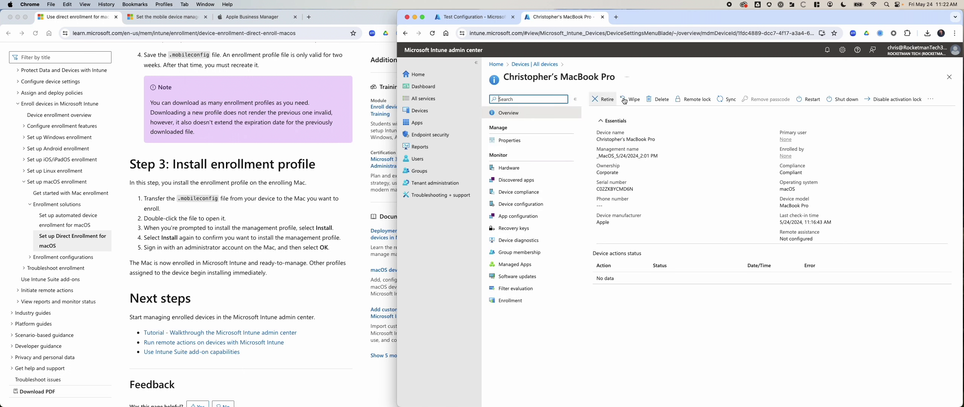
left_click(720, 102)
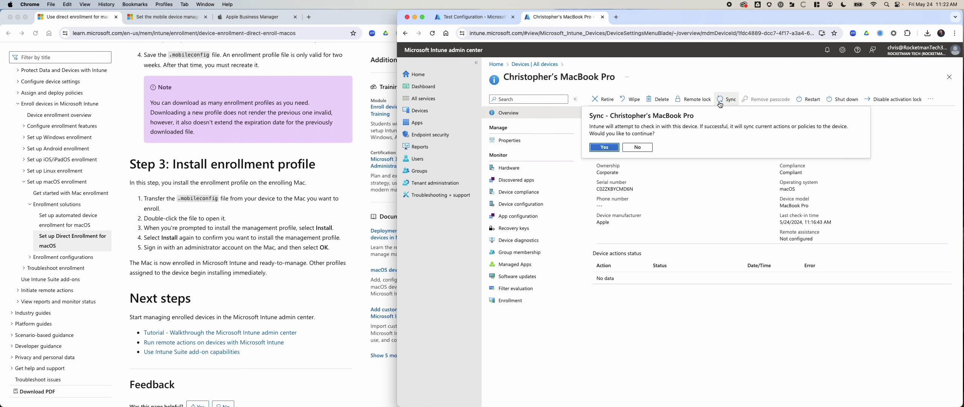
left_click(603, 148)
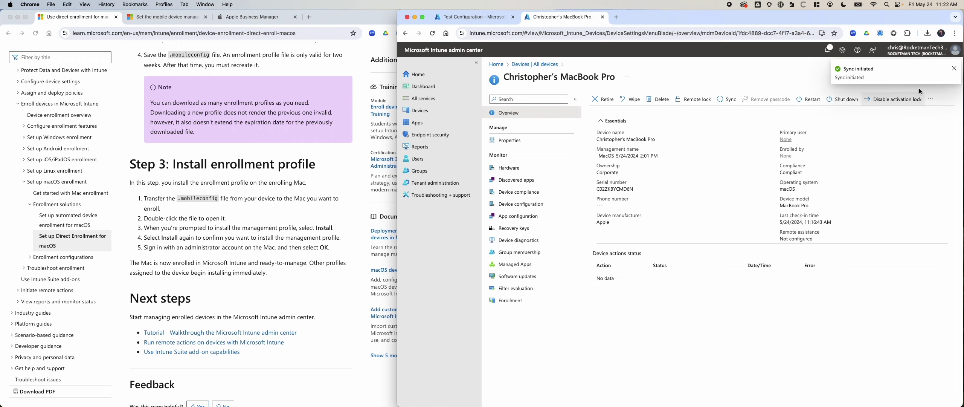
left_click(954, 70)
left_click(930, 99)
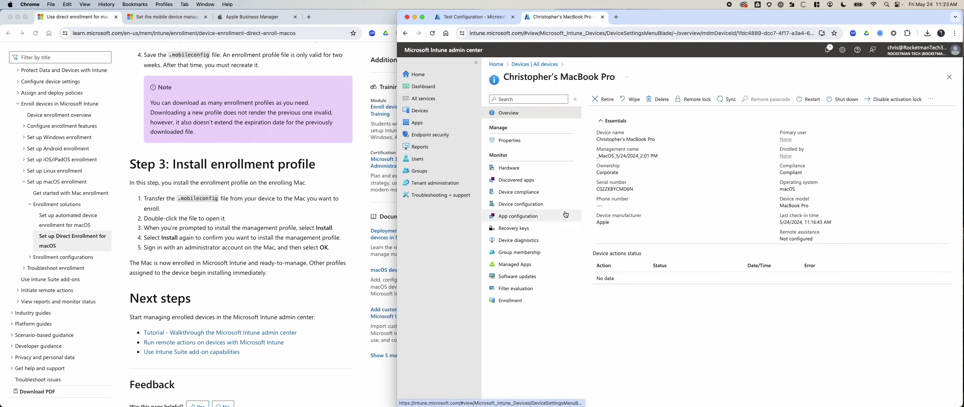
Check the MacBook Pro's properties, keeping Device category Unassigned, and return to the Devices overview
left_click(531, 142)
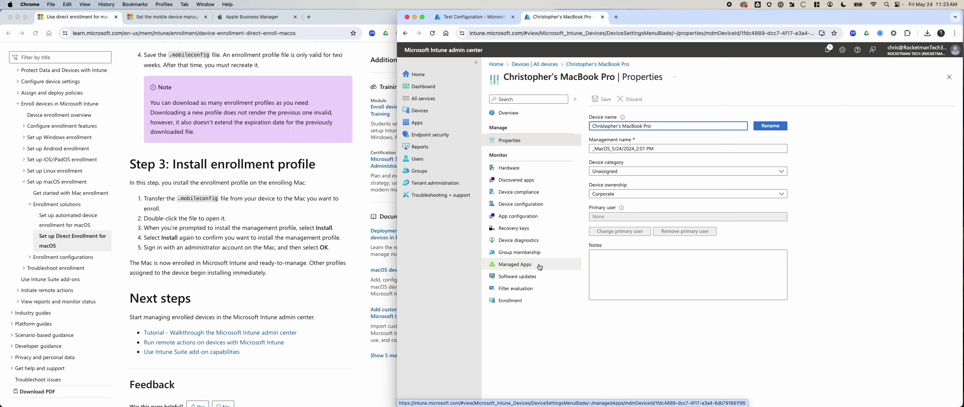
left_click(621, 172)
left_click(621, 174)
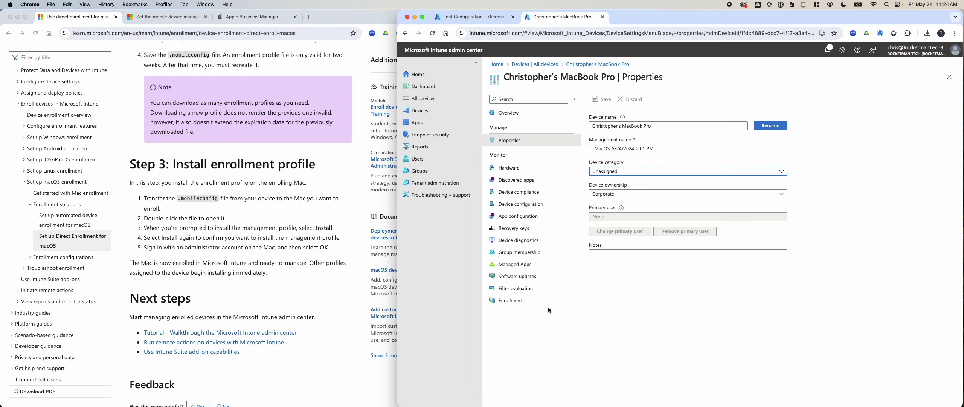
left_click(437, 111)
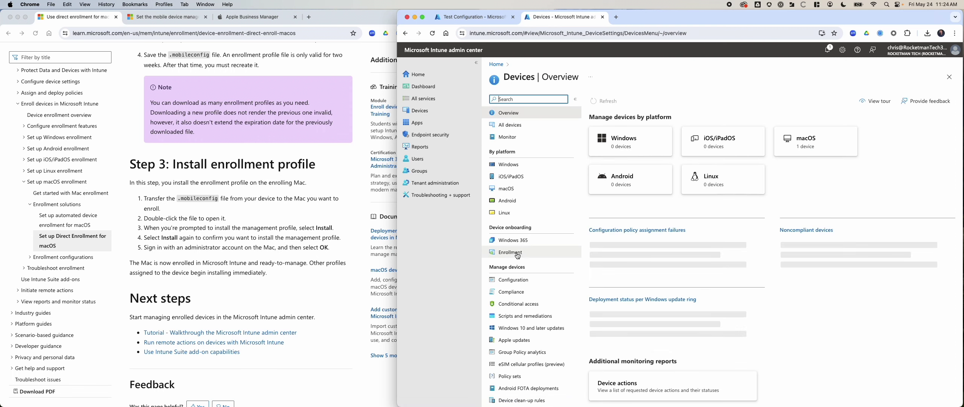
left_click(518, 256)
Open the InTune Free Trial Apple enrollment token's devices and search for serial C02ZKBYCMD6N
left_click(631, 108)
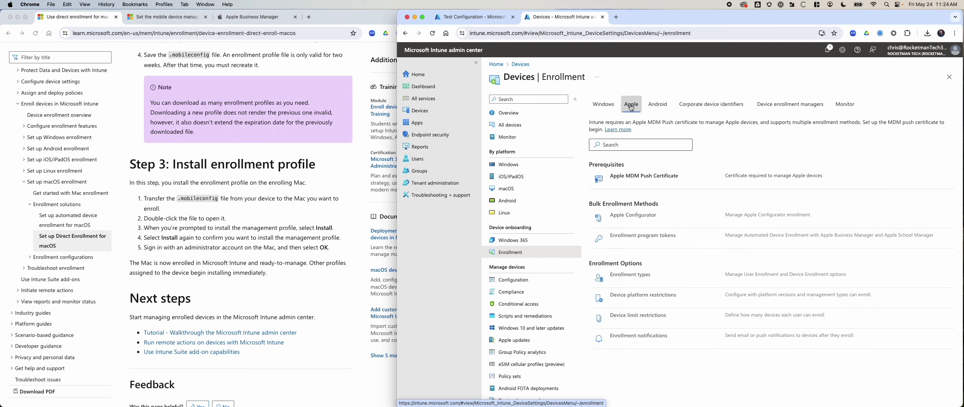
left_click(639, 237)
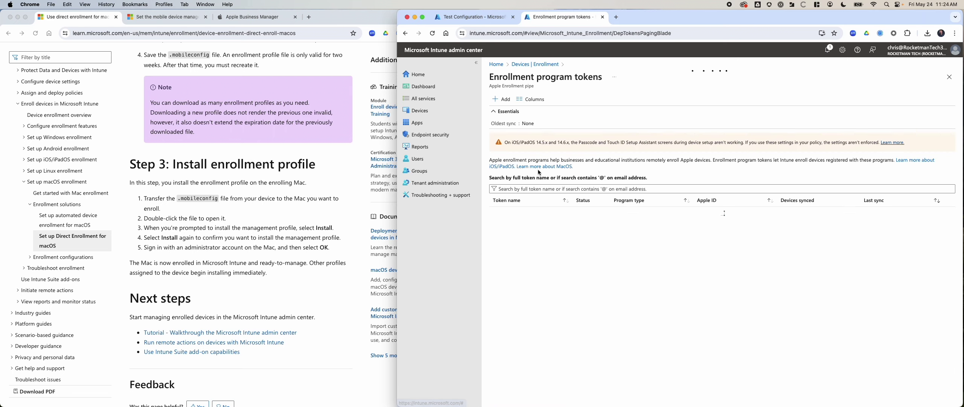
left_click(513, 213)
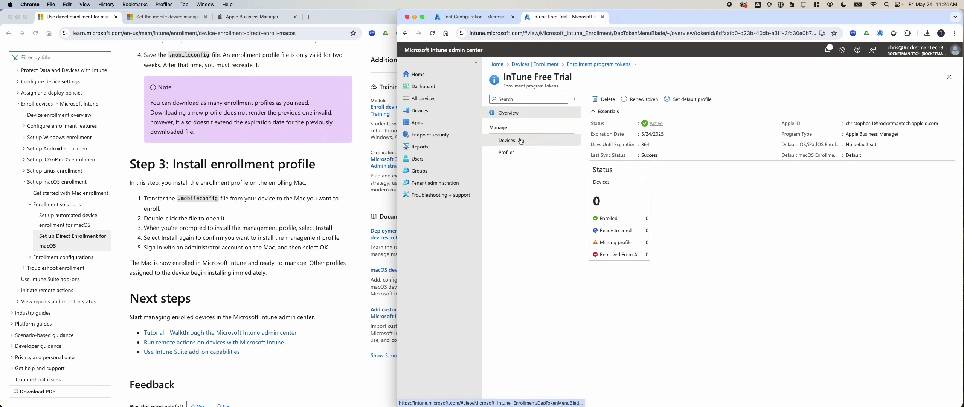
left_click(509, 141)
left_click(629, 179)
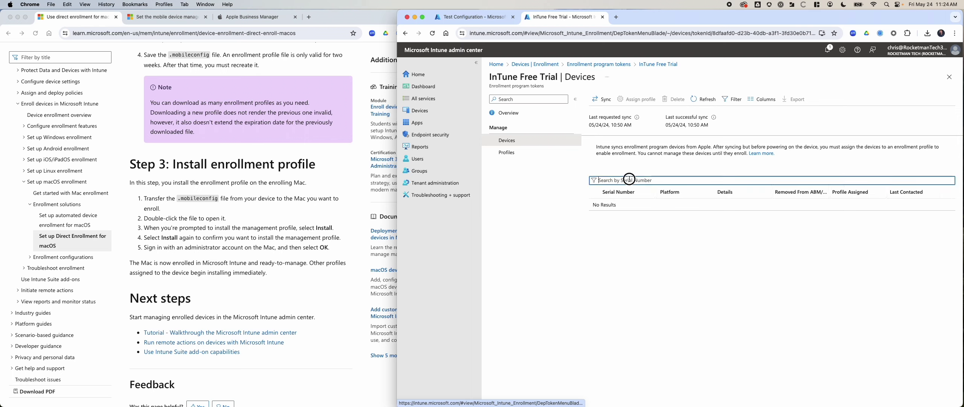
key("super+v")
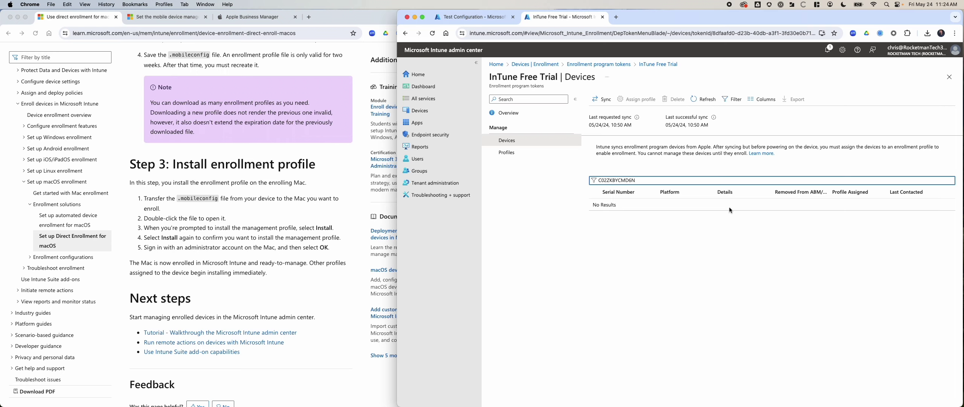
Sync the token with Apple Business Manager and re-filter the device list by the serial
left_click(602, 99)
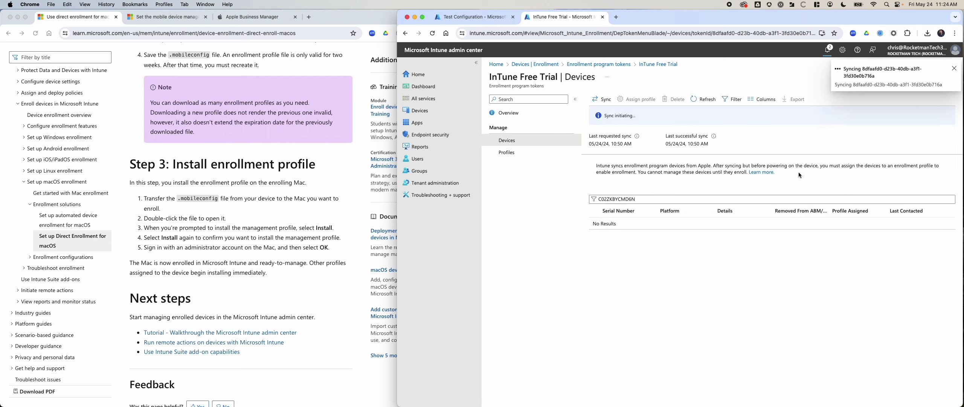
left_click(955, 69)
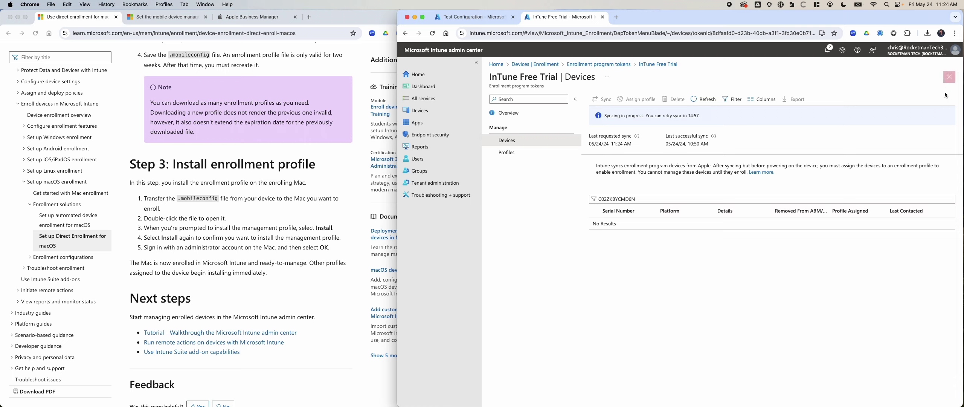
double_click(638, 196)
key("super+c")
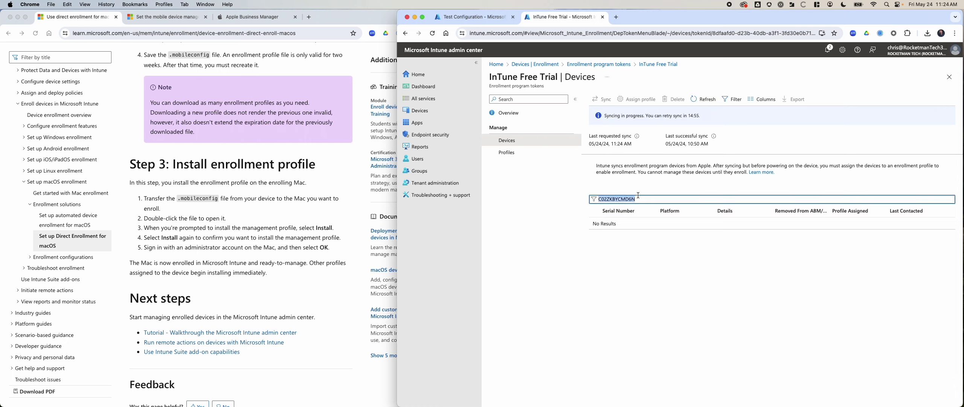
left_click(637, 198)
key("super+v")
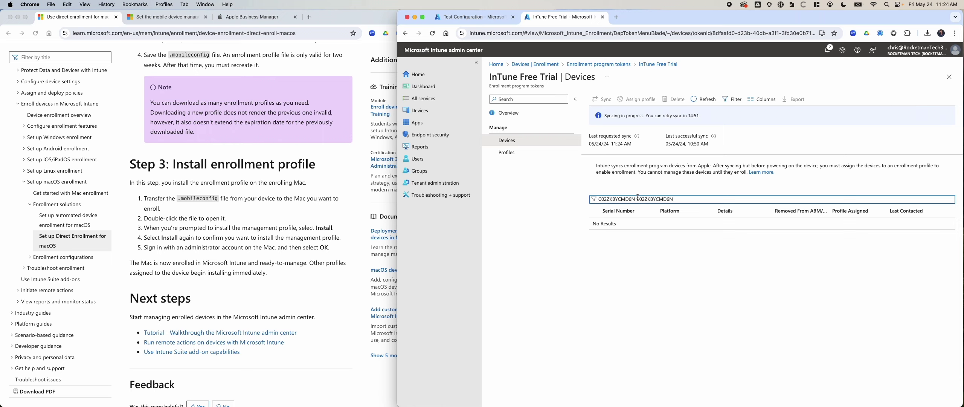
key("super+z")
left_click(268, 18)
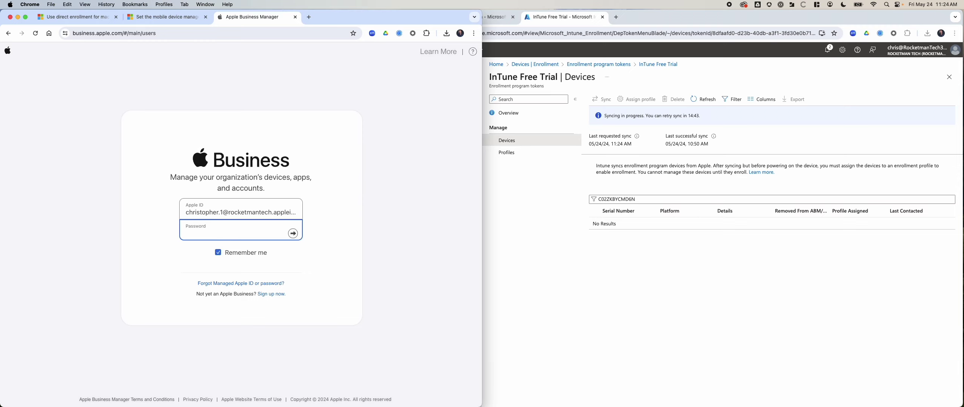
Sign in to Apple Business Manager with the account password and open Devices
left_click(253, 230)
key("super+v")
key("Return")
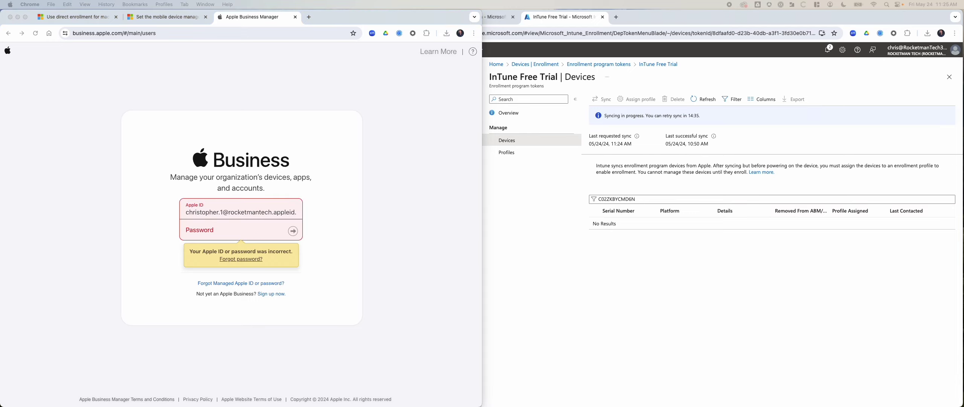
left_click(205, 238)
key("super+v")
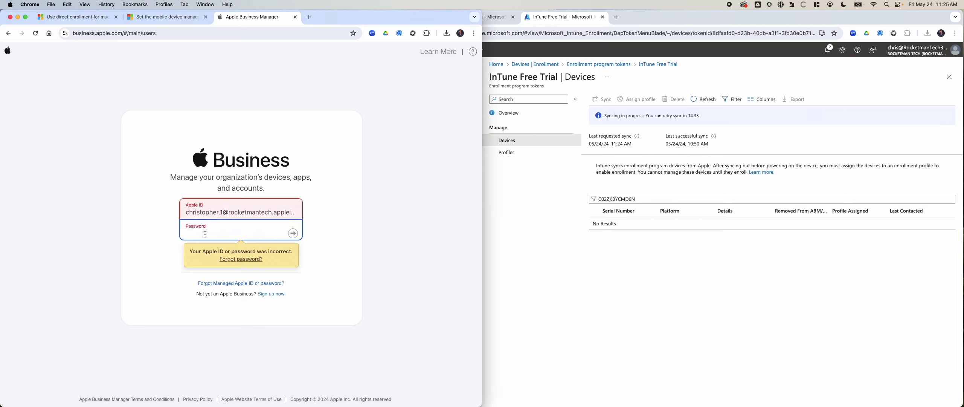
left_click(293, 234)
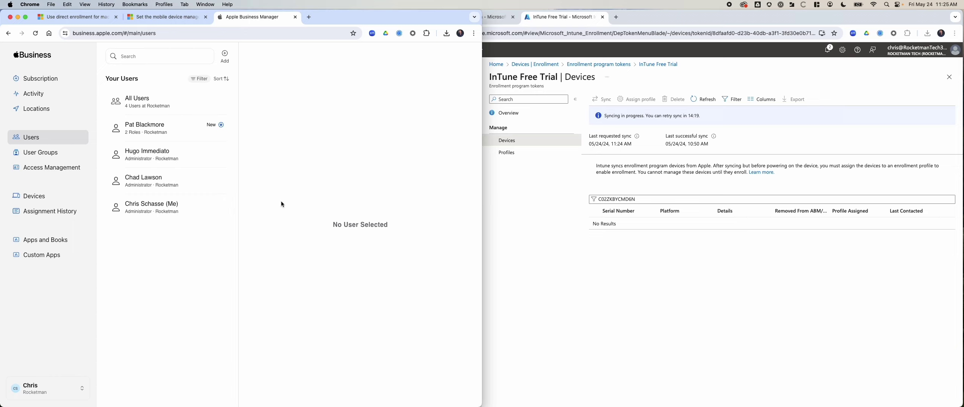
left_click(32, 195)
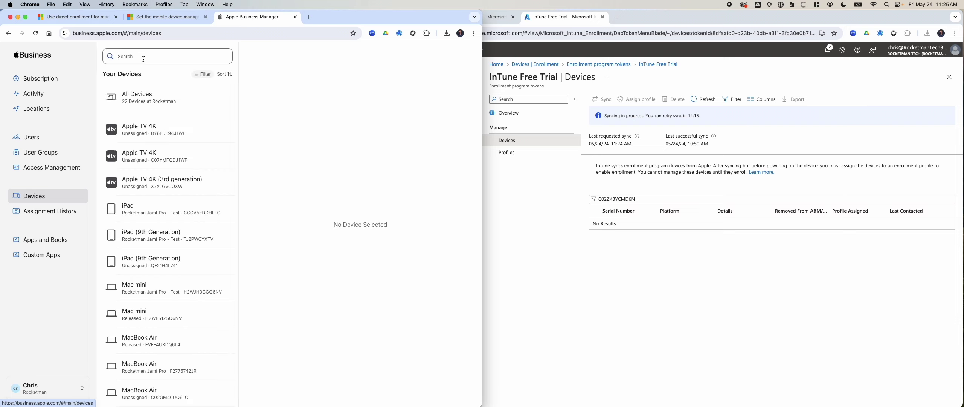
Find MacBook Pro C02ZKBYCMD6N by serial and open its device details
left_click(163, 60)
key("super+v")
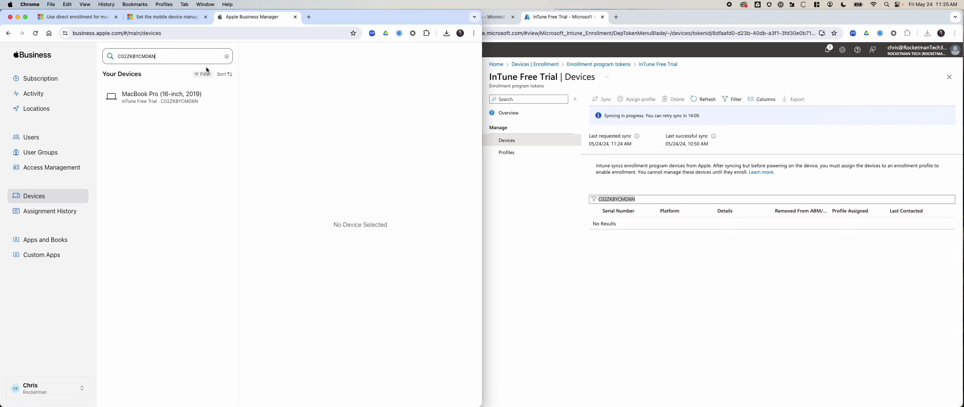
left_click(123, 98)
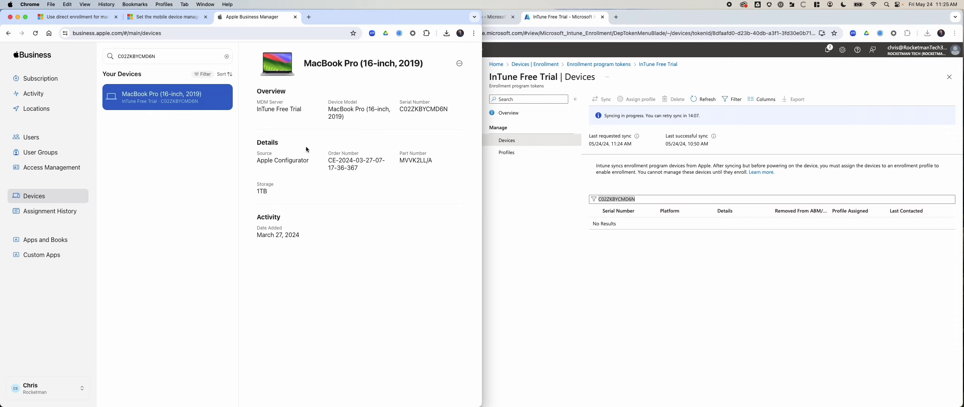
Review its MDM server assignment without changes, then open the InTune Free Trial server info
left_click(459, 63)
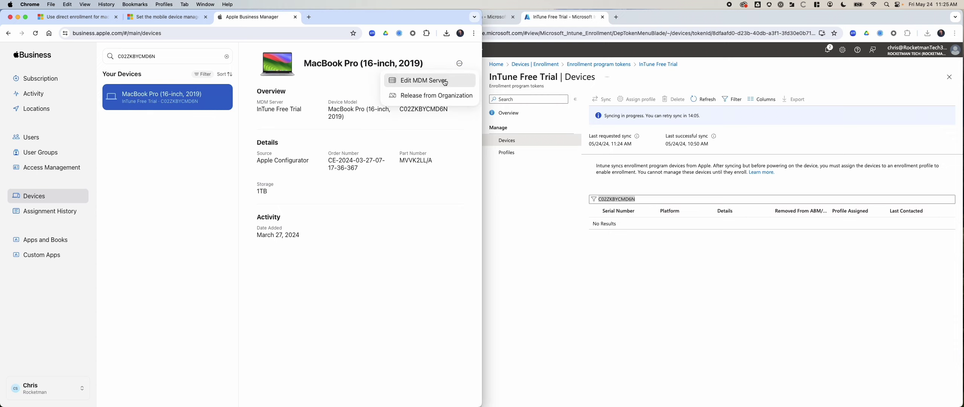
left_click(418, 80)
left_click(211, 226)
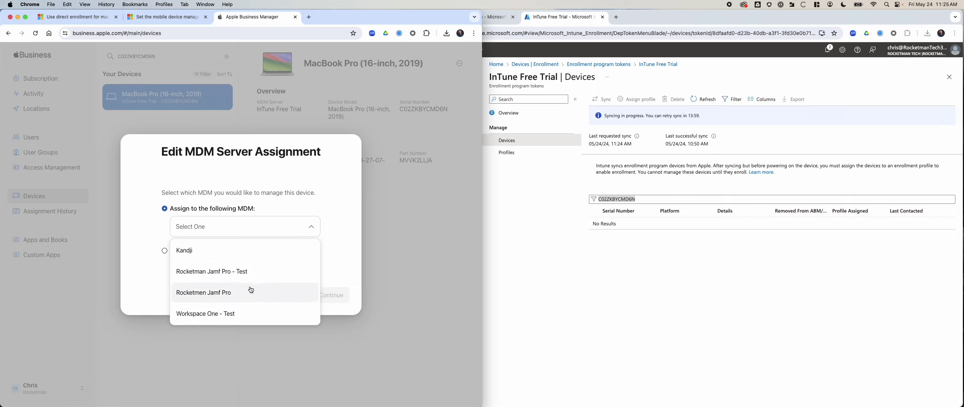
left_click(389, 247)
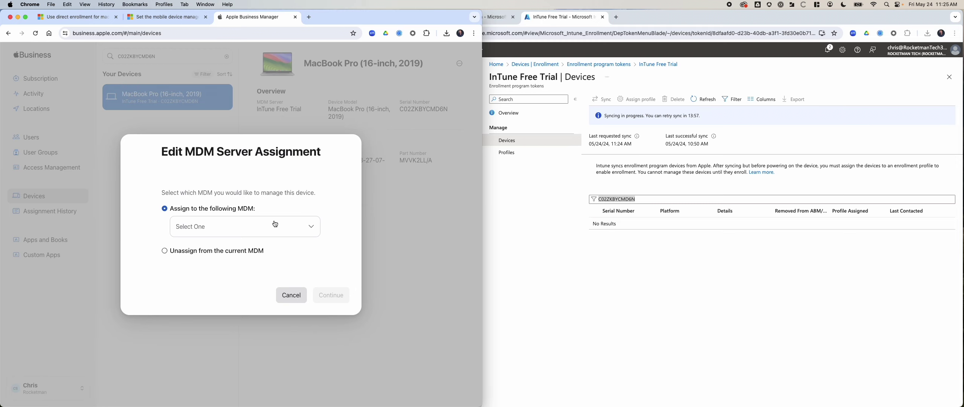
left_click(296, 295)
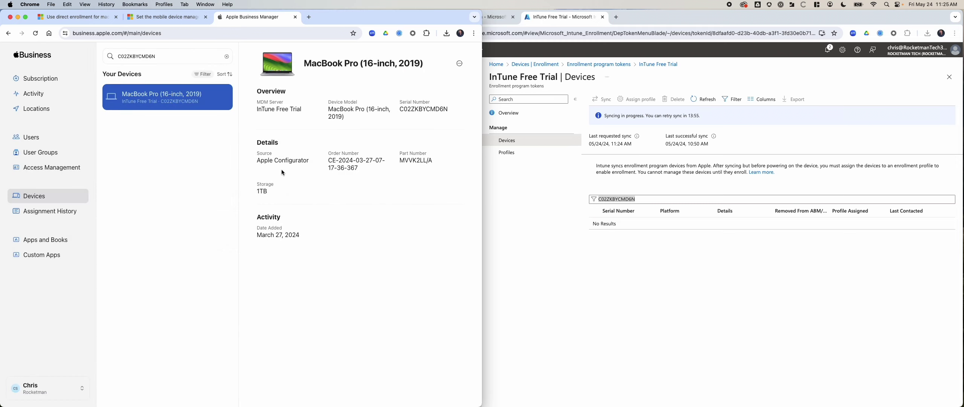
left_click(275, 110)
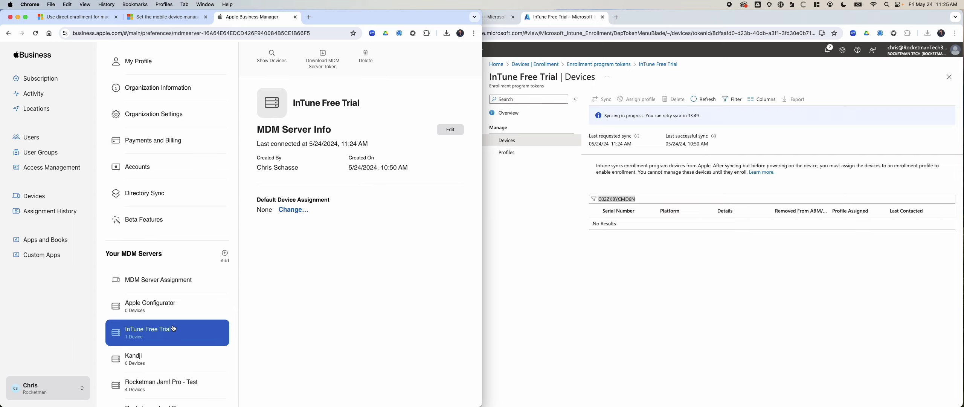
Clear the serial filter in Intune and select the C02ZKBYCMD6N device row
left_click(678, 279)
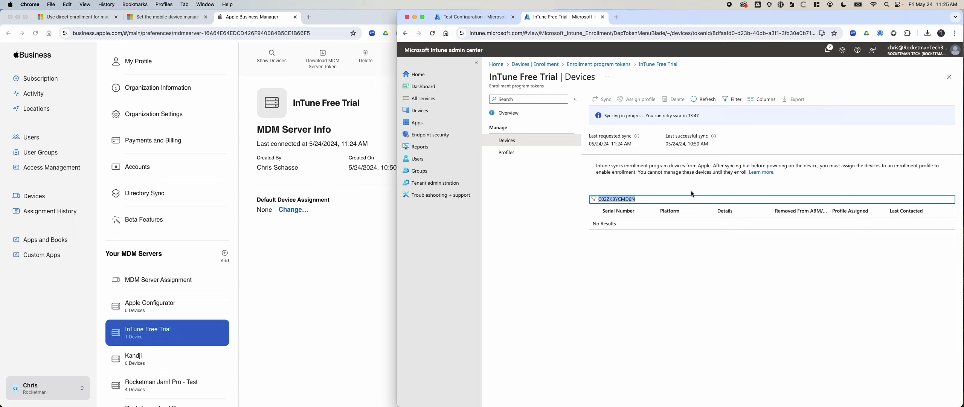
left_click(653, 236)
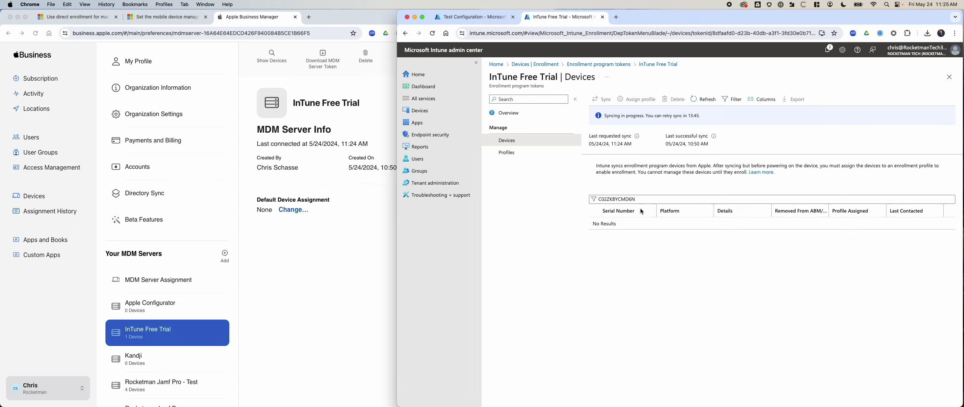
double_click(641, 198)
key("BackSpace")
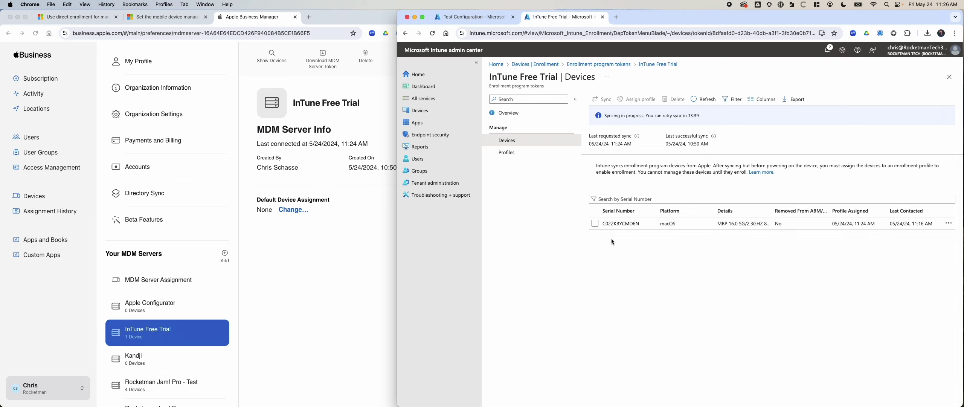
left_click(595, 224)
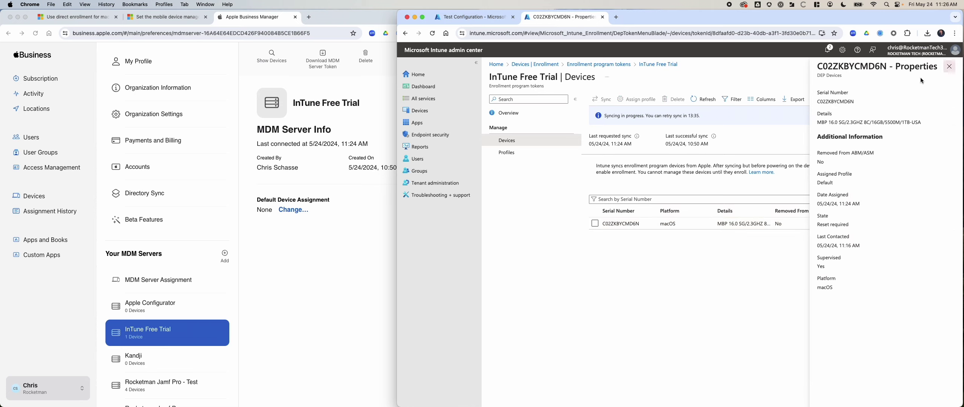
left_click(950, 67)
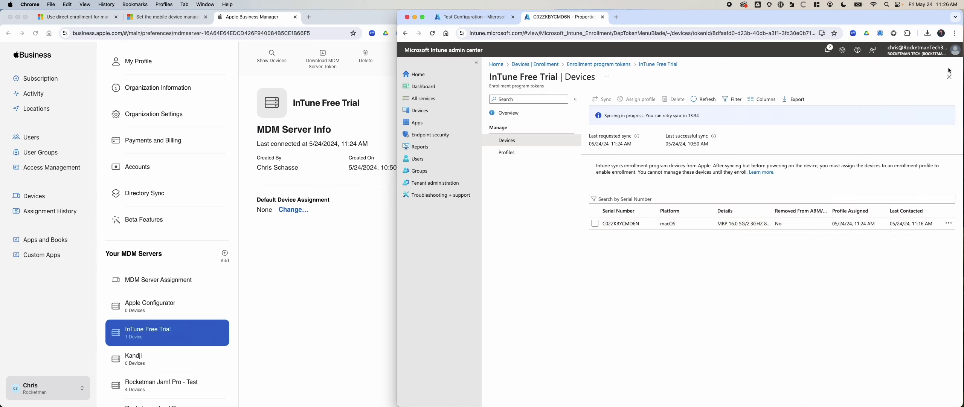
left_click(595, 223)
left_click(949, 224)
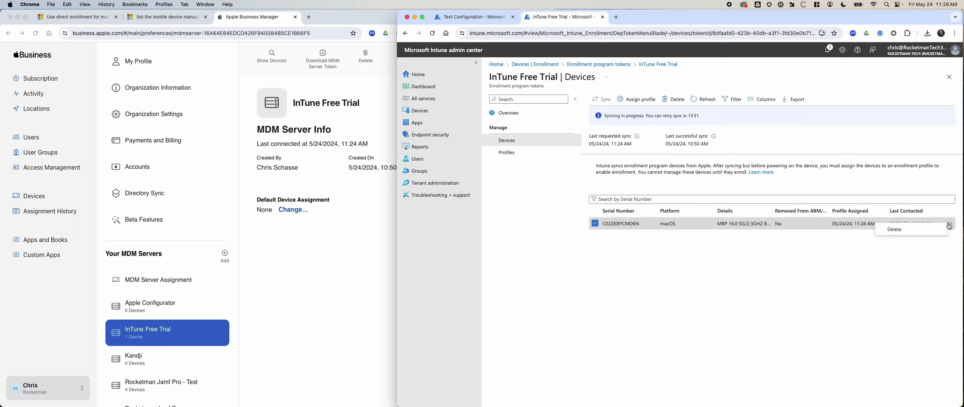
left_click(949, 224)
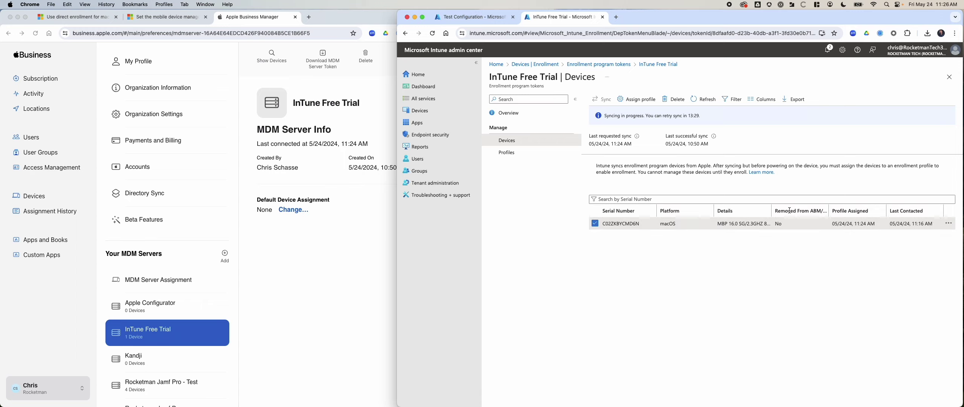
Assign the Default enrollment profile to the Mac, refresh, and verify it in Properties
left_click(637, 99)
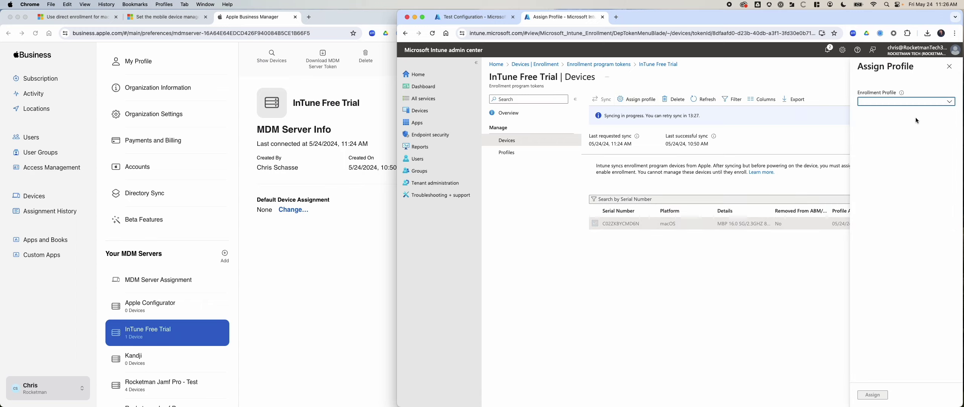
left_click(913, 101)
left_click(911, 114)
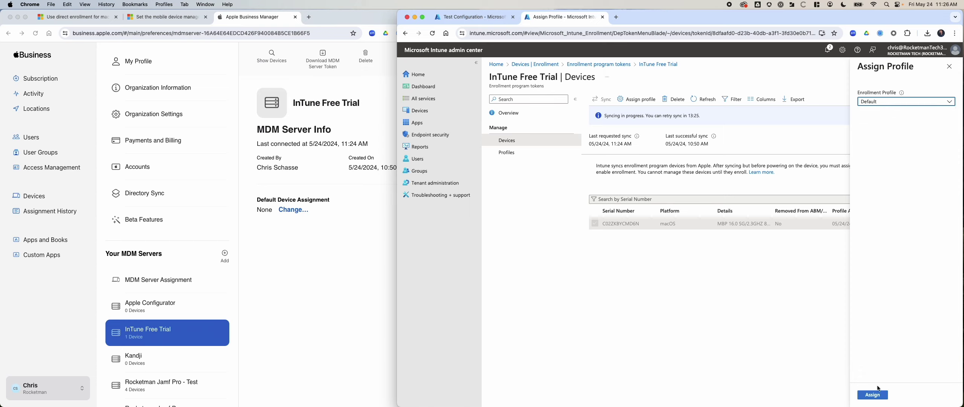
left_click(874, 395)
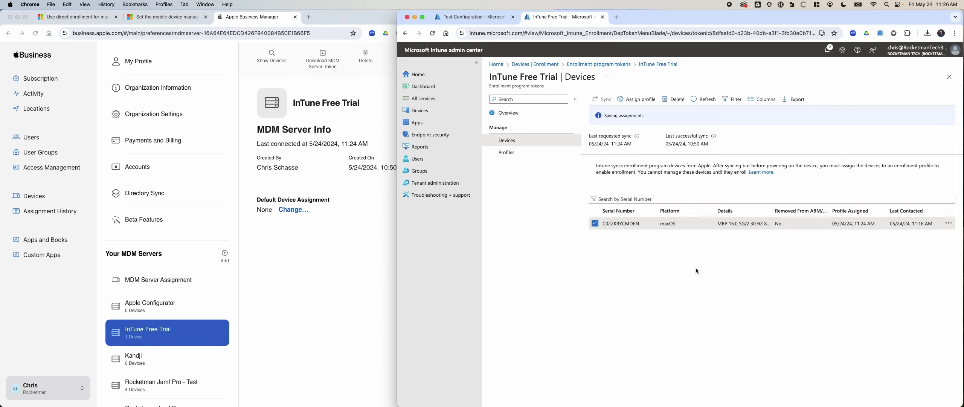
left_click(695, 100)
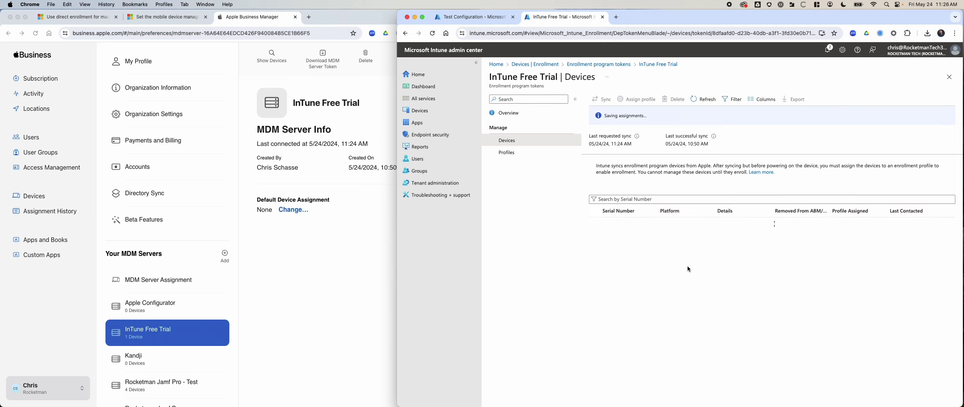
left_click(597, 225)
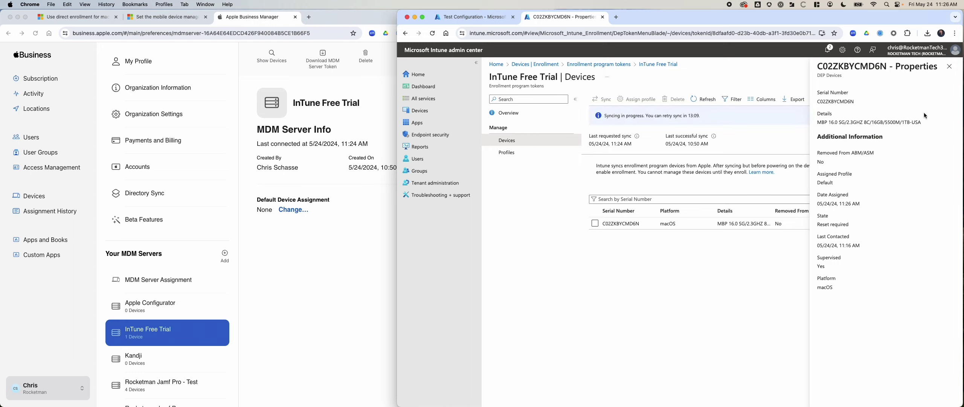
left_click(950, 67)
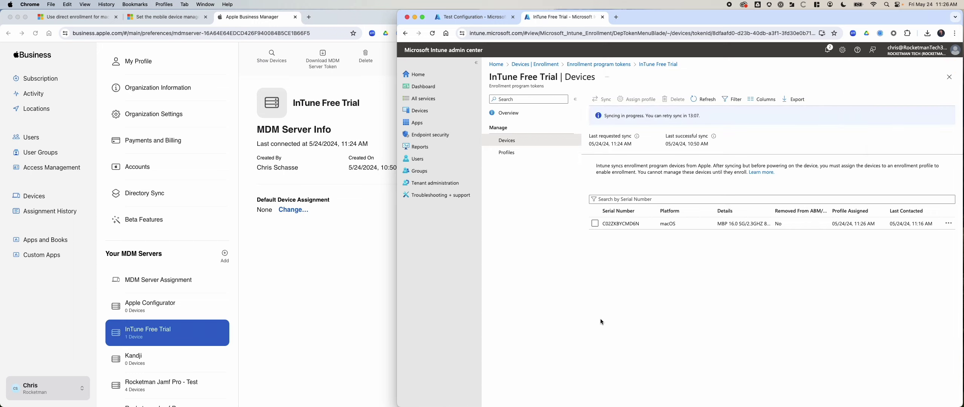